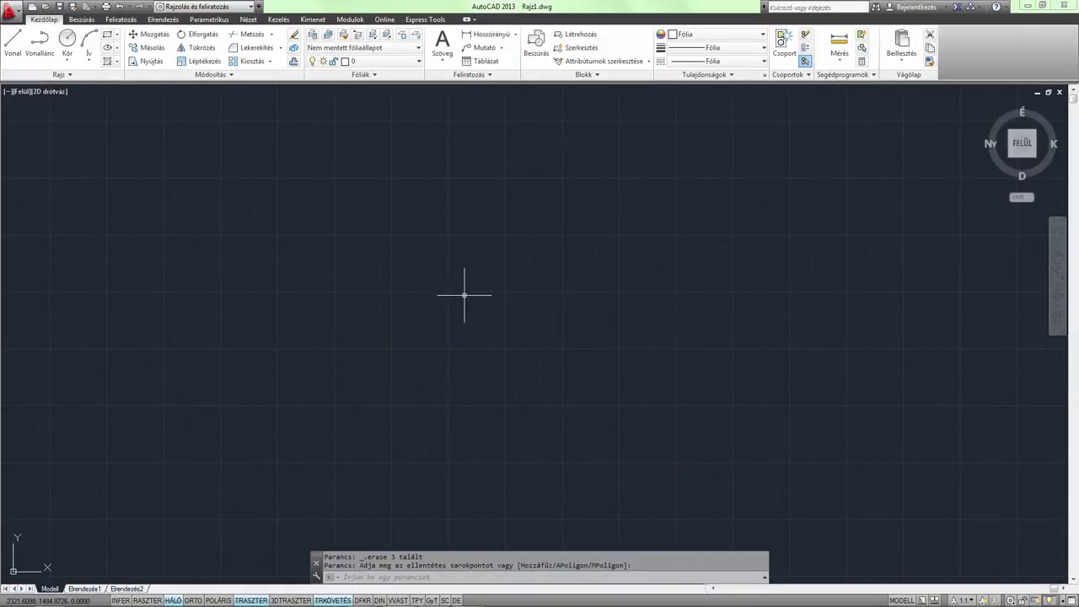
In the Layer Properties Manager, create a new layer named kontur with green colour
left_click(312, 34)
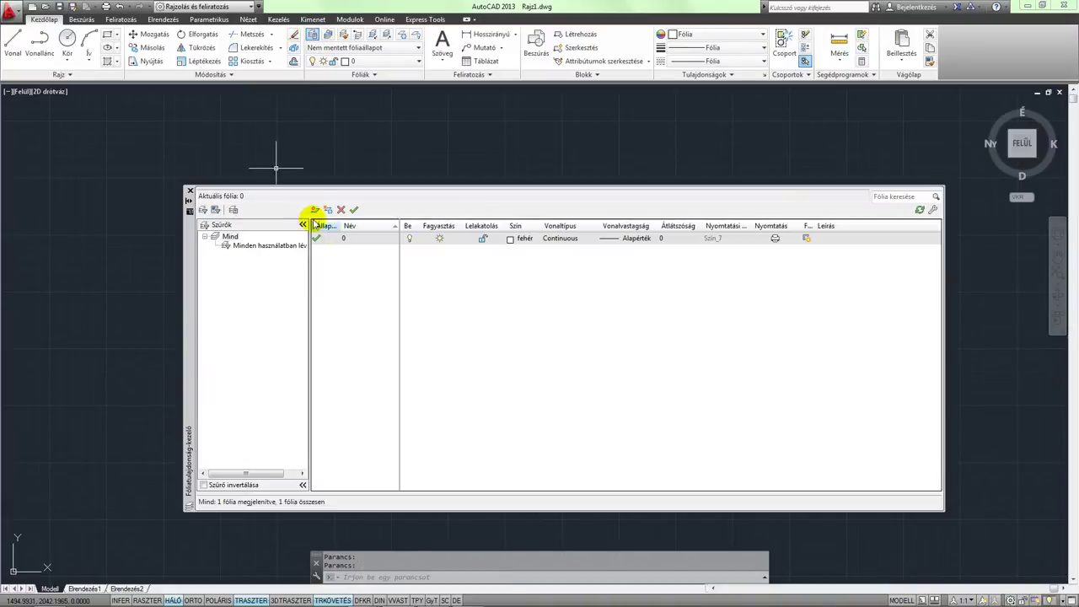
left_click(315, 210)
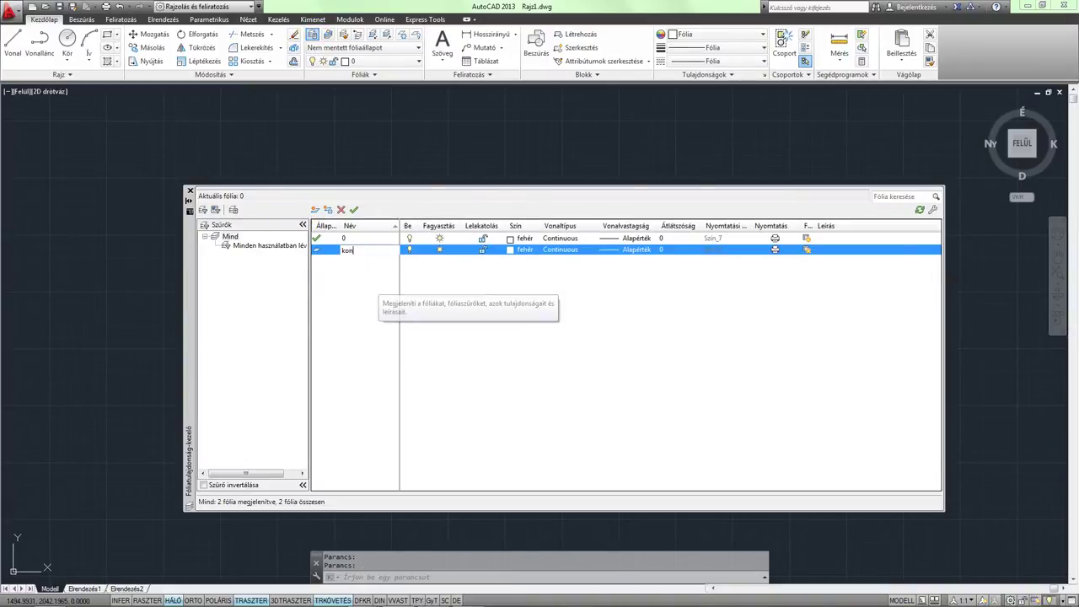
type("kontur")
key("Return")
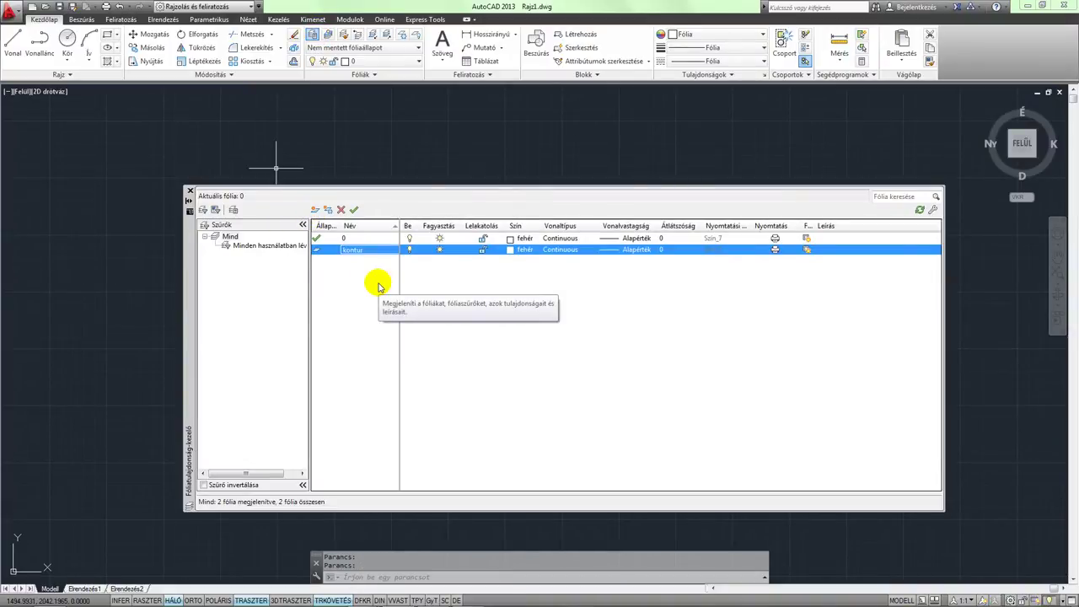
left_click(515, 251)
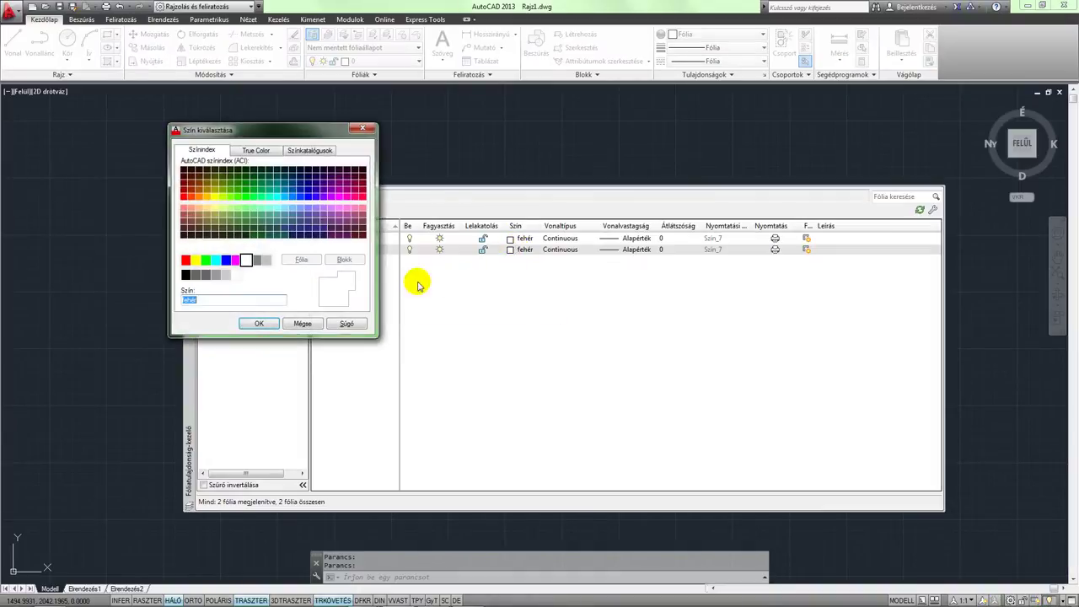
left_click(206, 260)
left_click(259, 323)
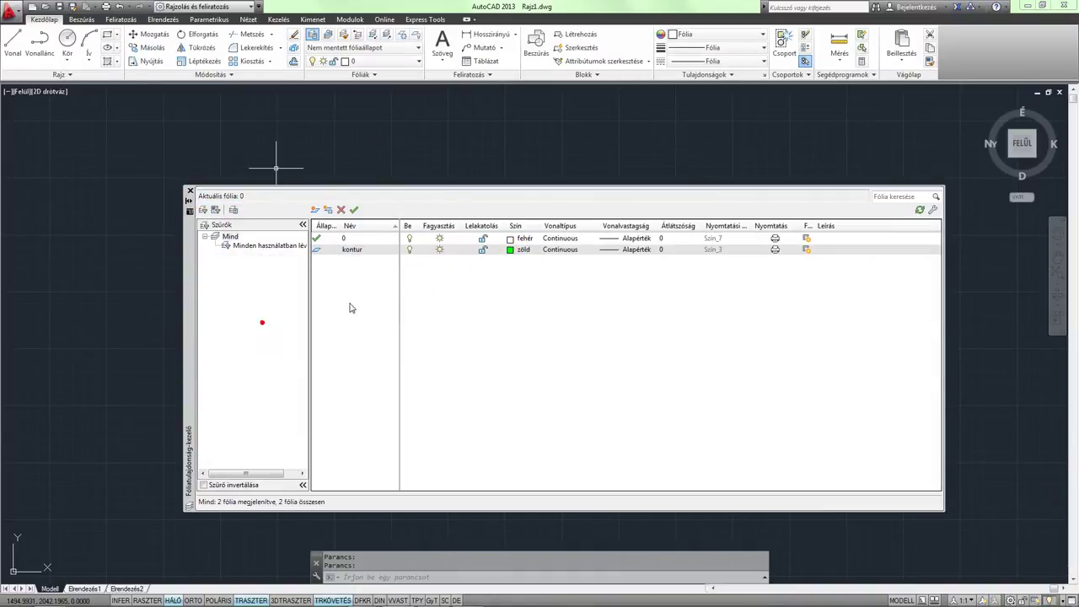
Add a second layer named tengely and set its colour to yellow
left_click(315, 210)
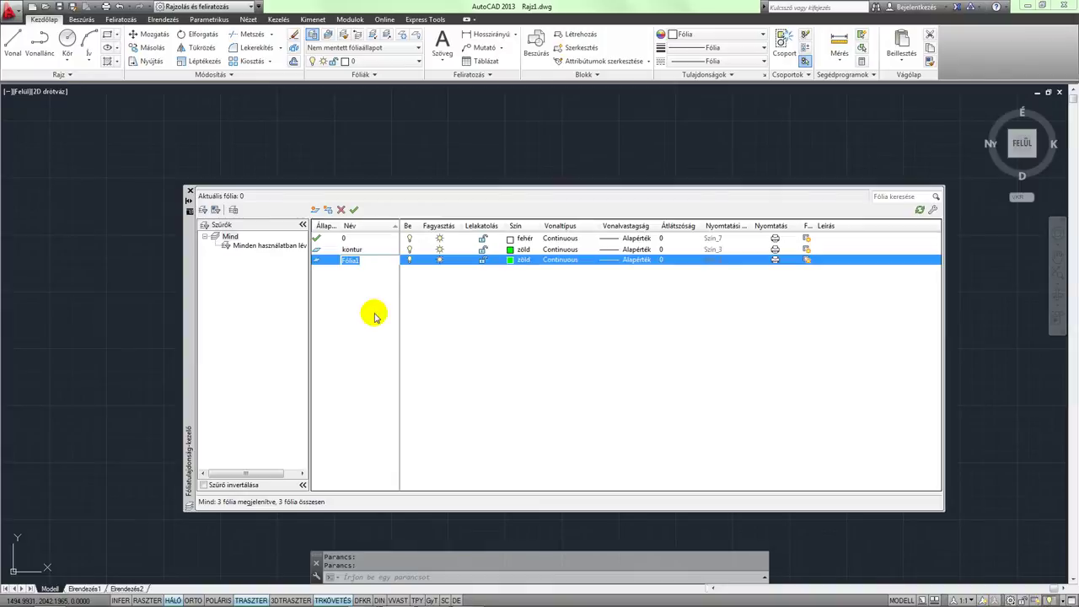
type("tengely")
key("Return")
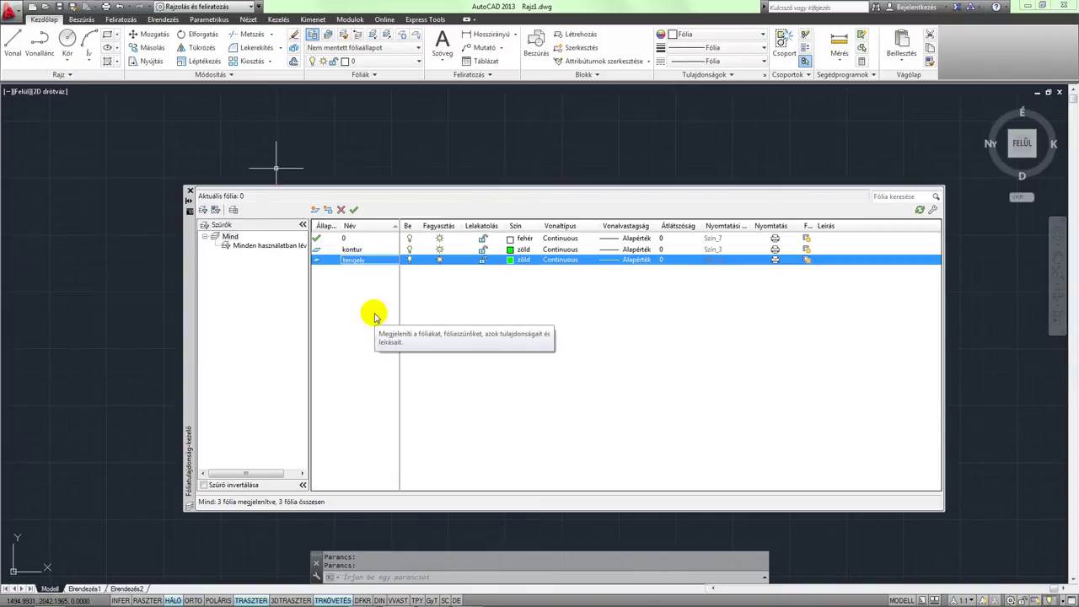
left_click(514, 259)
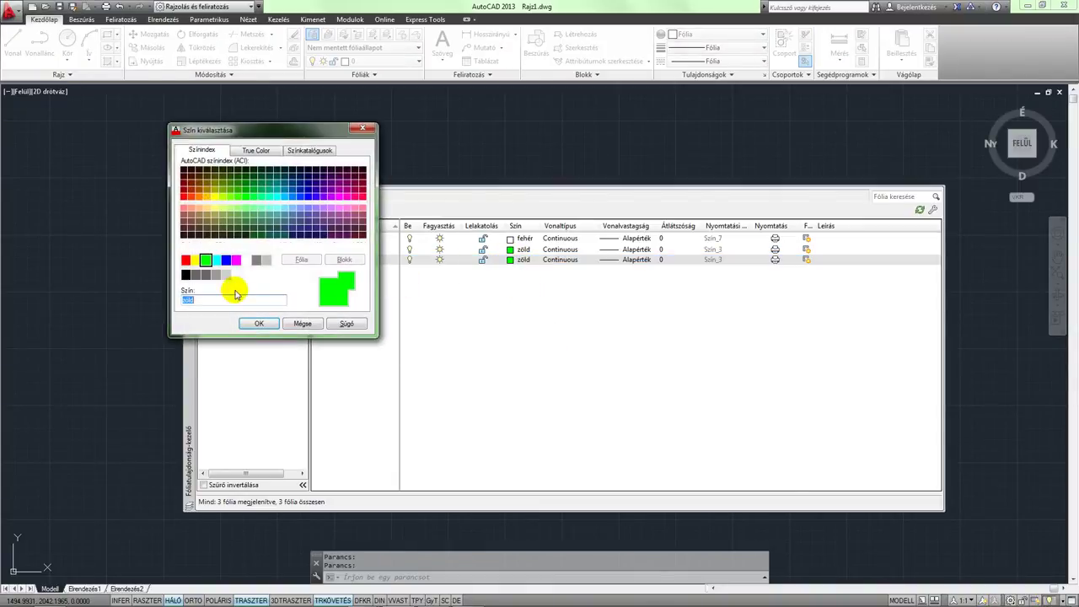
left_click(195, 259)
left_click(272, 325)
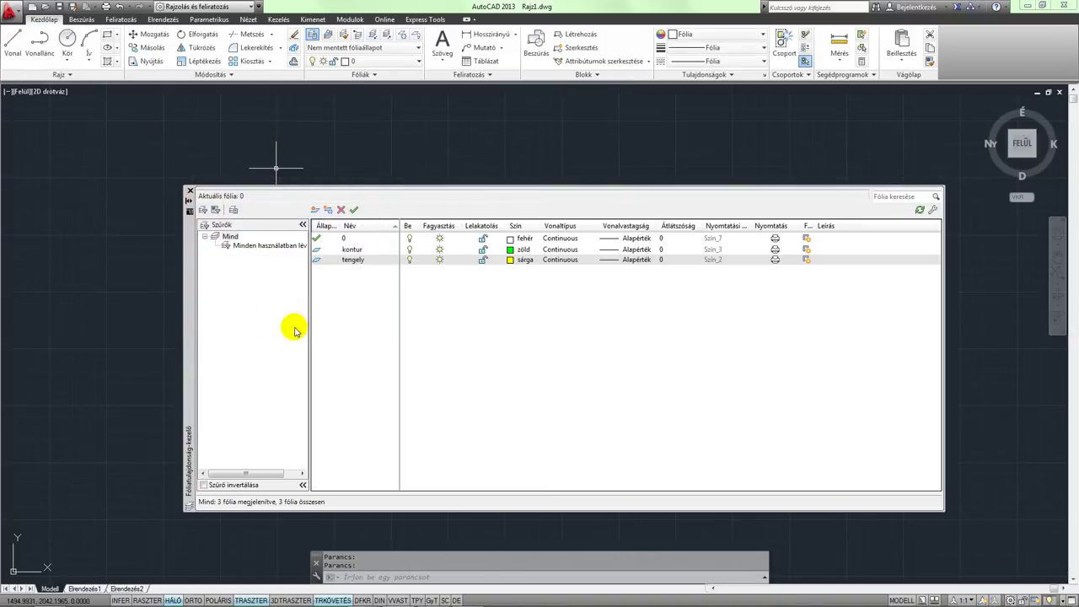
Load the PONTVONAL2 linetype from acadiso.lin and assign it to the tengely layer
left_click(571, 263)
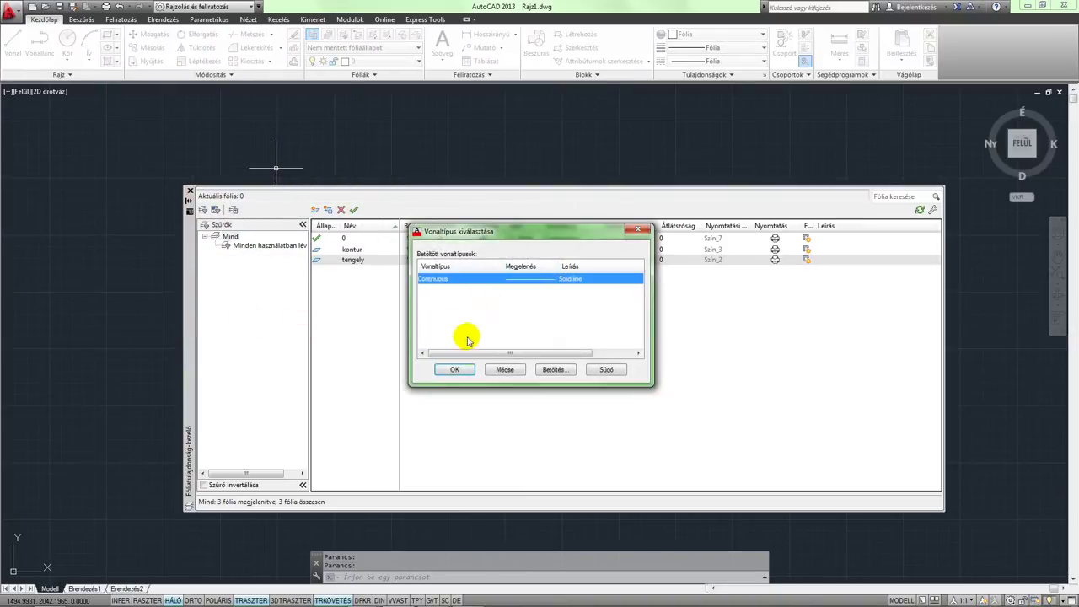
left_click(549, 367)
left_click_drag(601, 278, 600, 341)
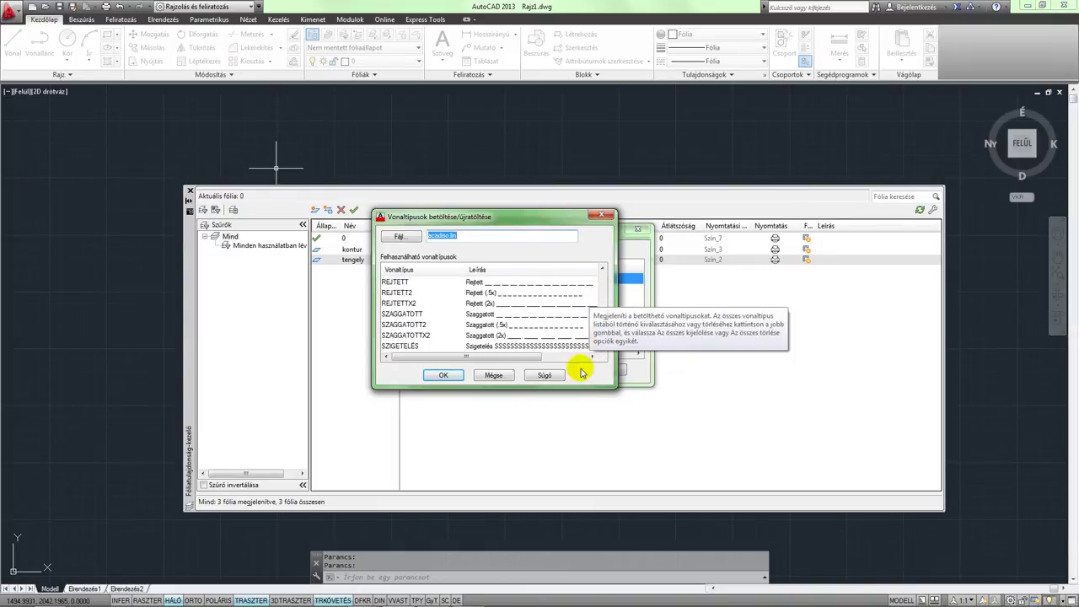
scroll(421, 304, "up", 2)
left_click(393, 314)
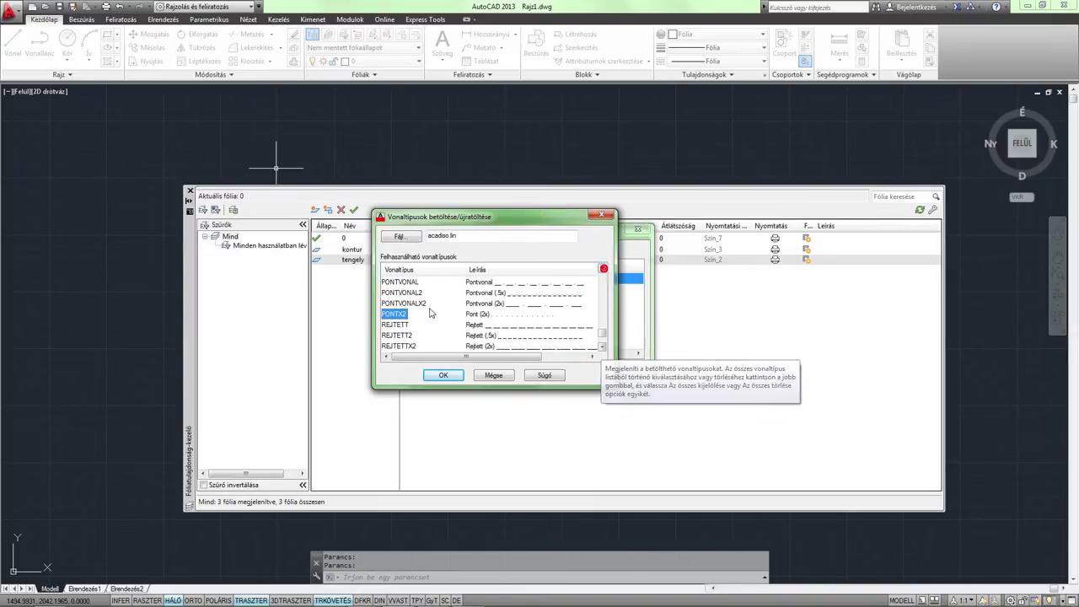
left_click(398, 293)
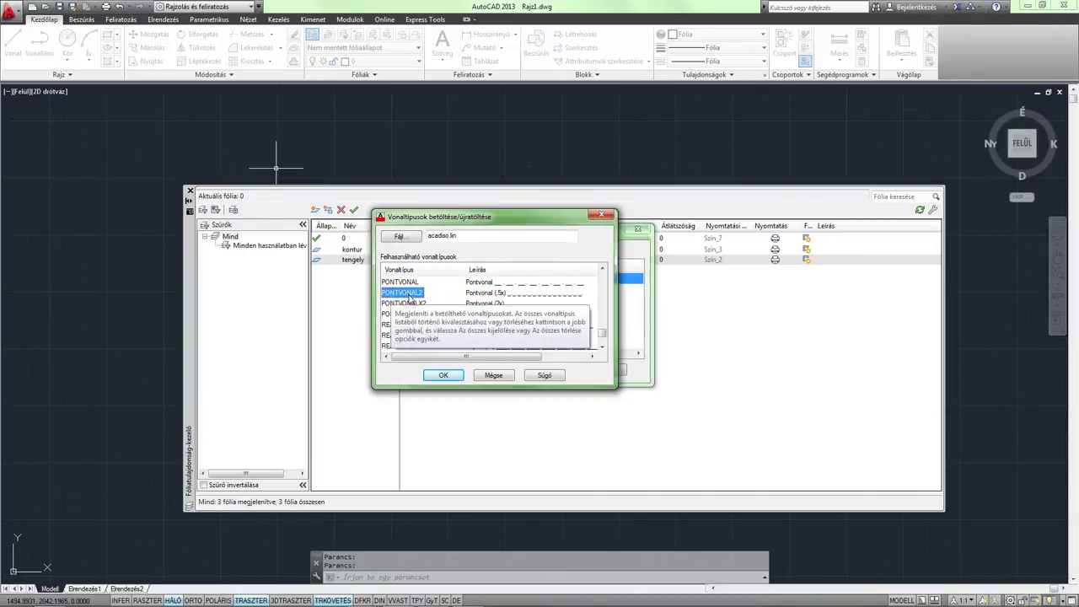
left_click(443, 374)
left_click(450, 297)
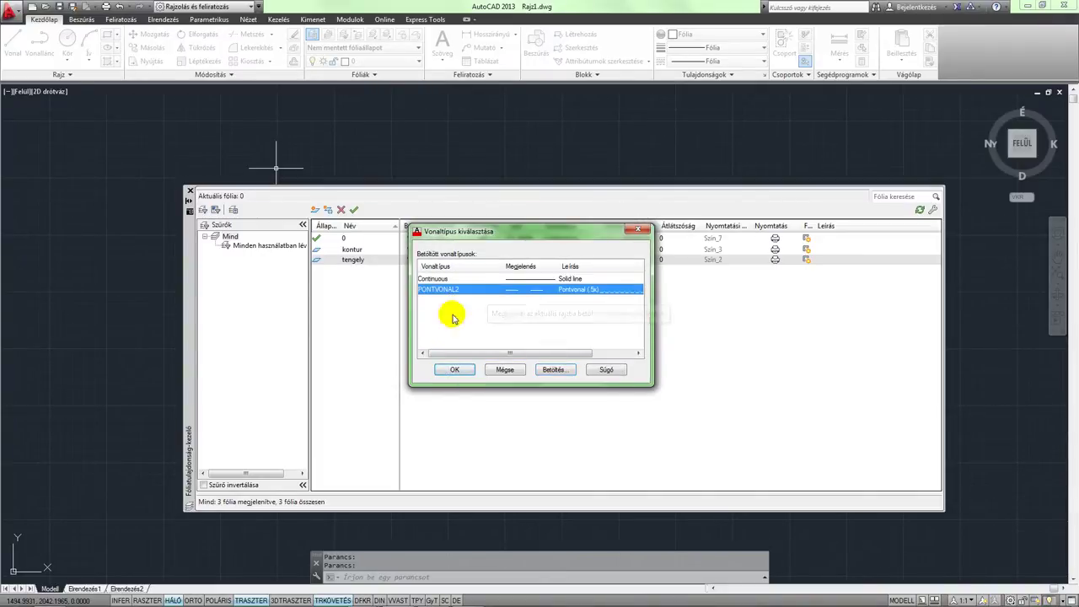
left_click(454, 369)
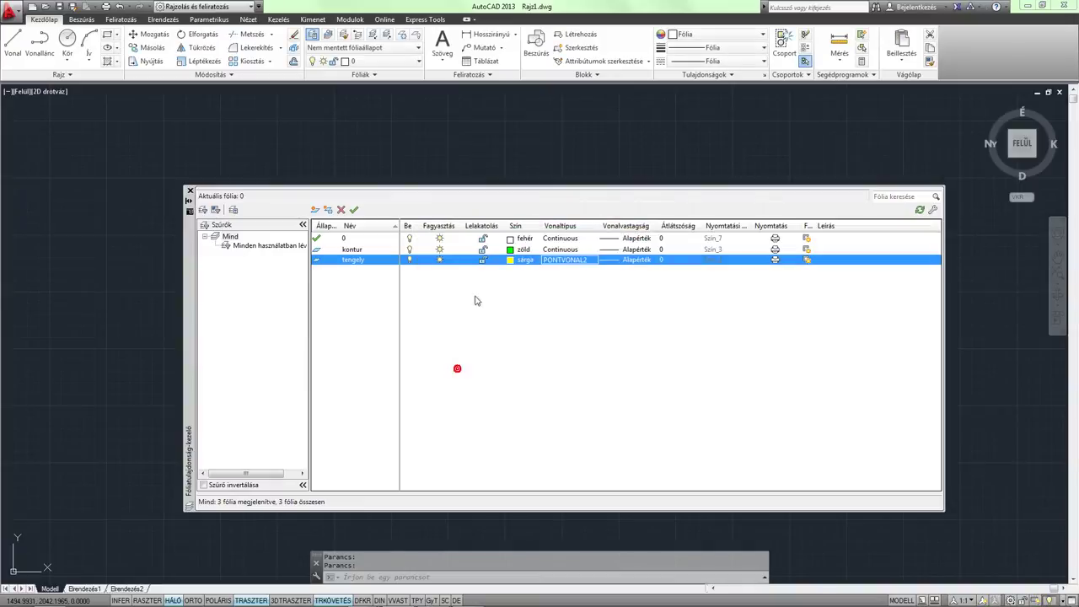
Create a new layer named meret with cyan colour
left_click(315, 209)
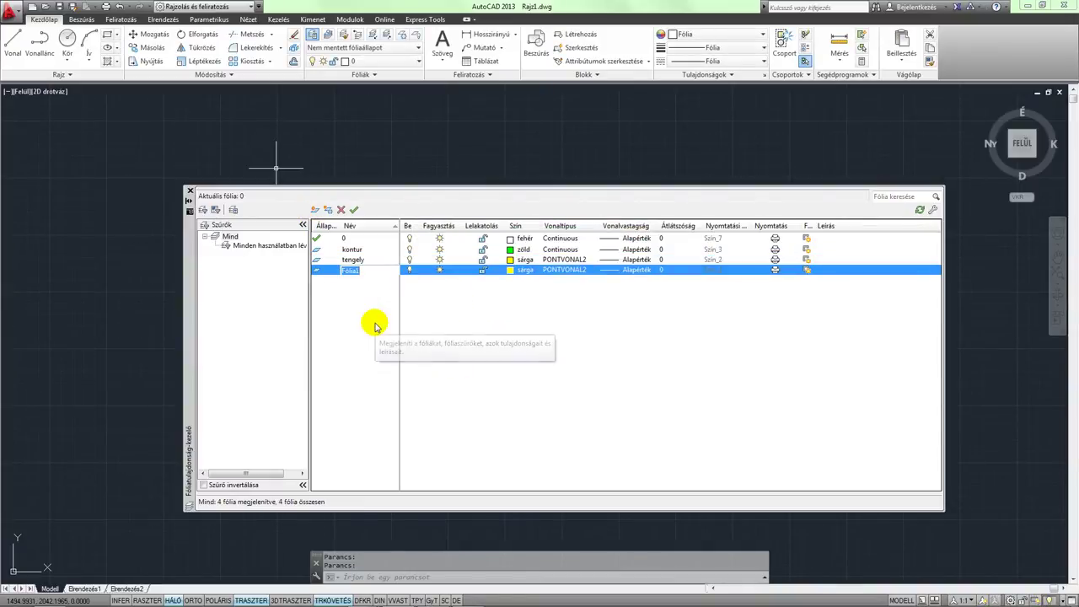
type("meret")
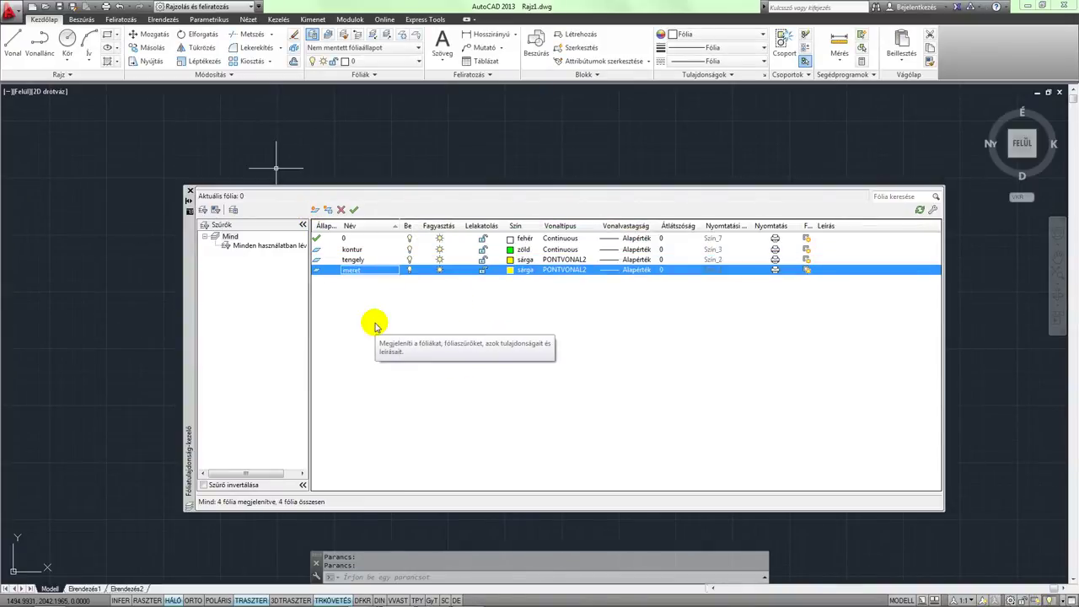
left_click(510, 269)
left_click(216, 260)
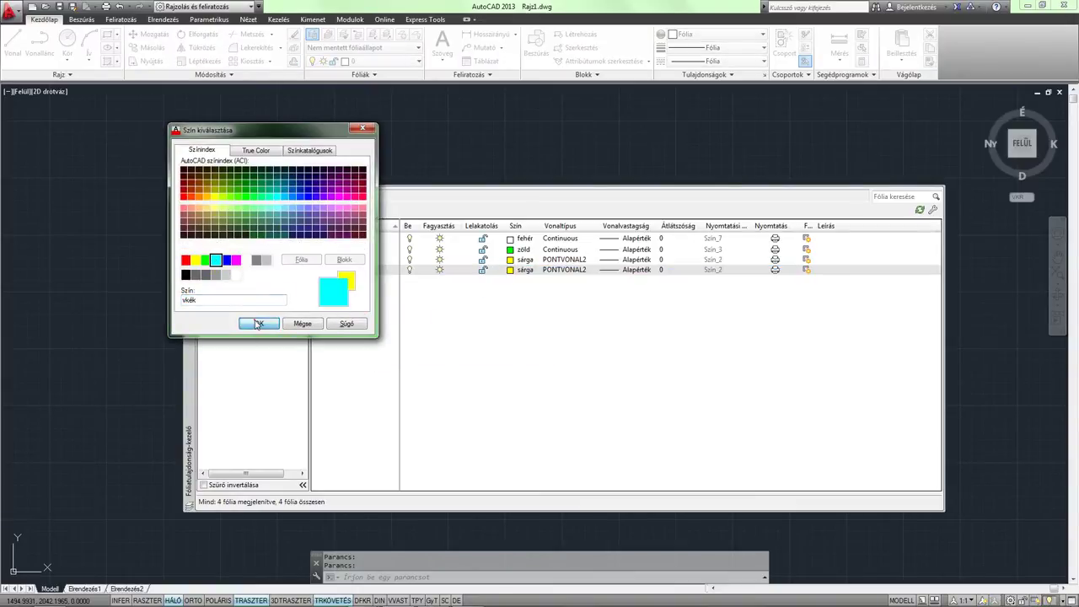
left_click(258, 323)
Make kontur the current layer and close the layer manager
left_click(510, 249)
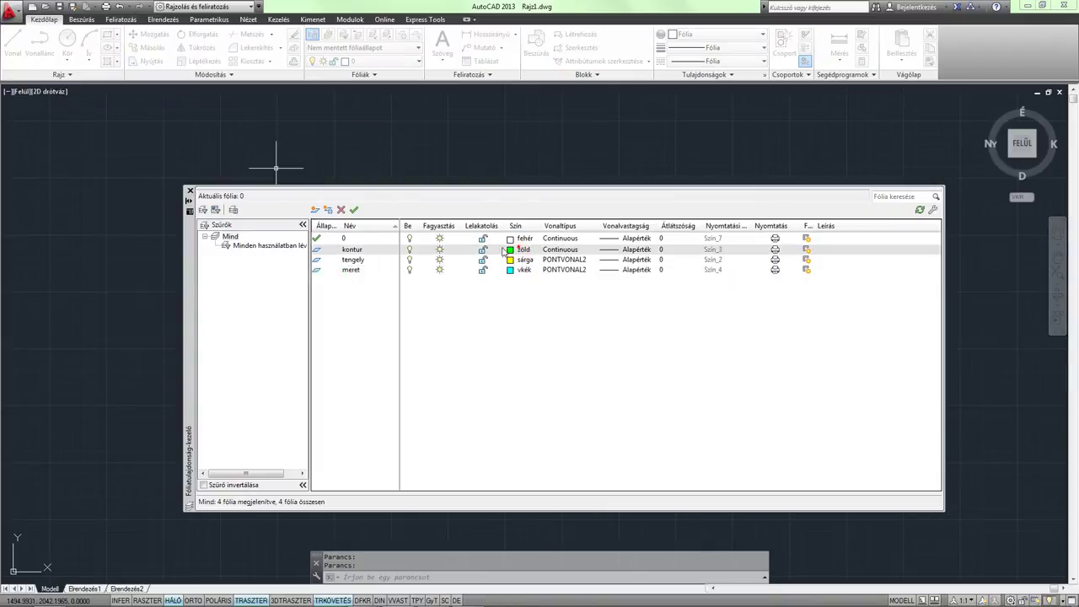
left_click(363, 131)
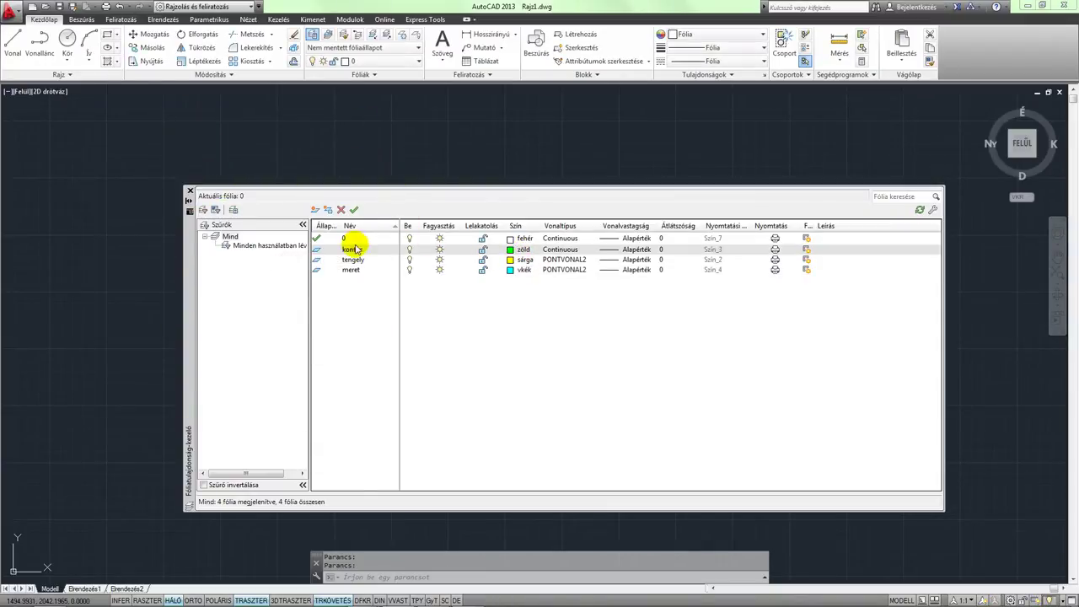
left_click(353, 246)
left_click(354, 210)
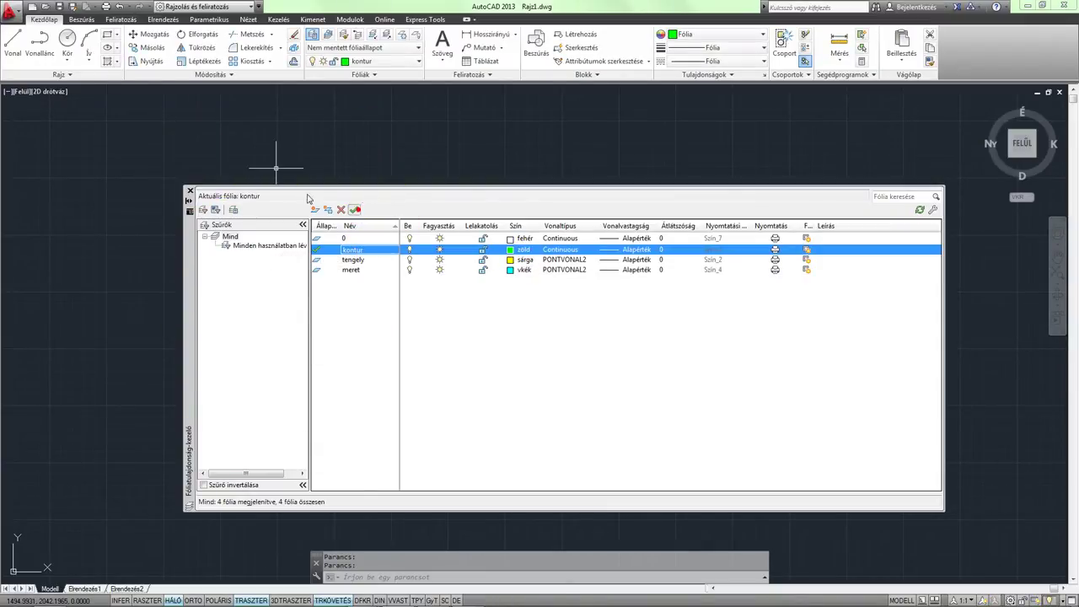
left_click(190, 191)
Draw a 20 by 112 rectangle using the RECTANG Dimensions option
type("1")
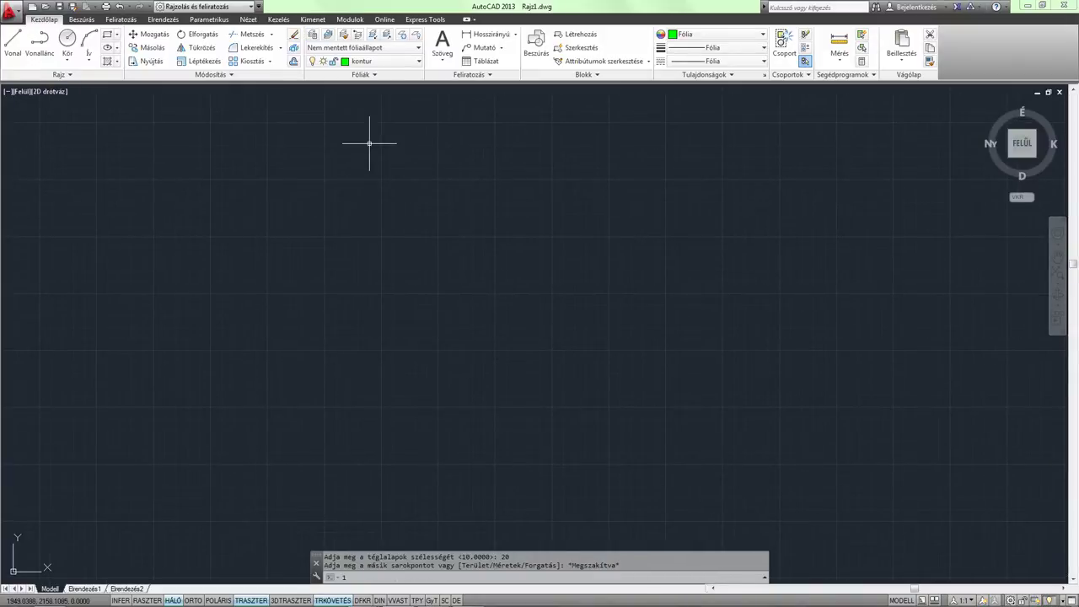
left_click(107, 34)
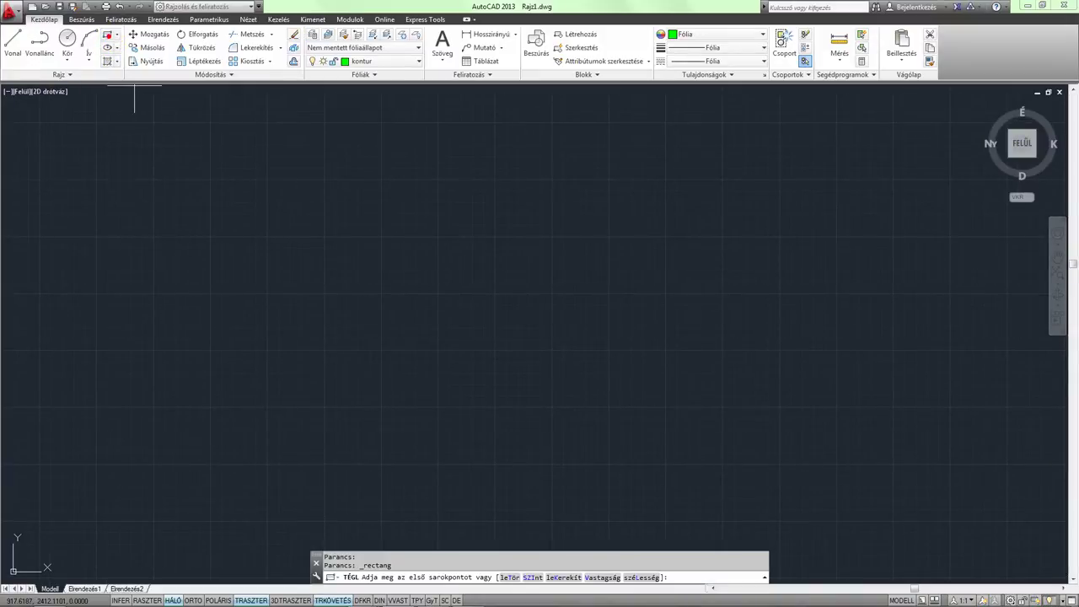
left_click(411, 151)
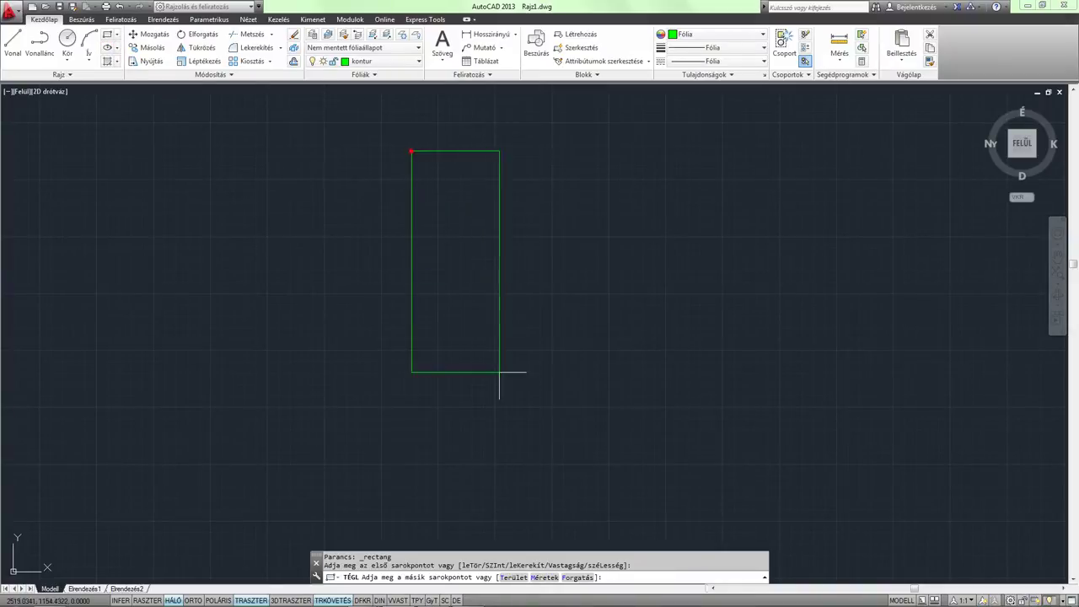
left_click(544, 577)
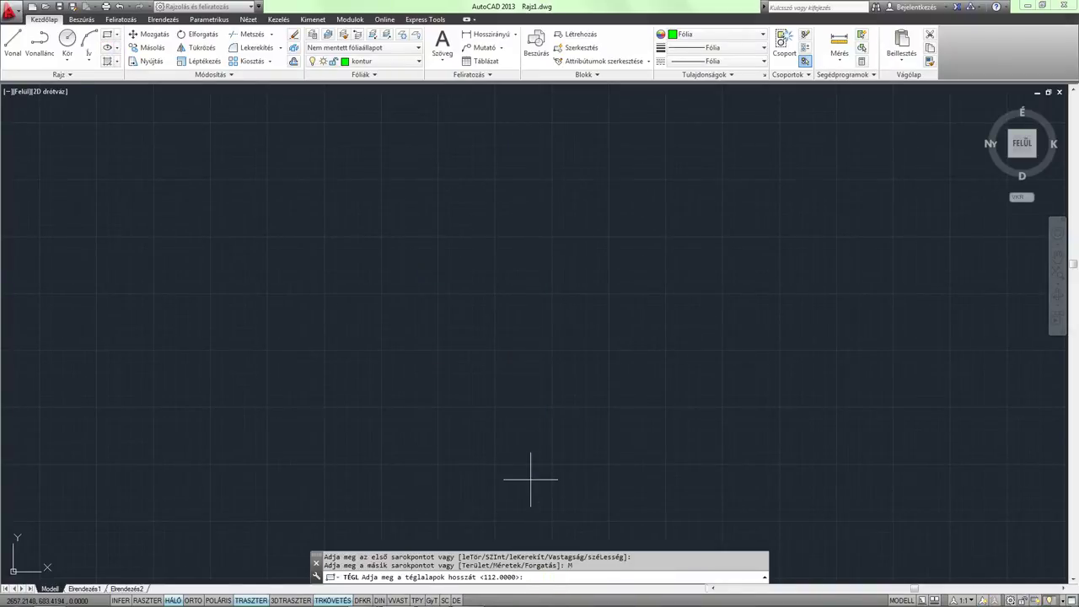
type("20")
key("Return")
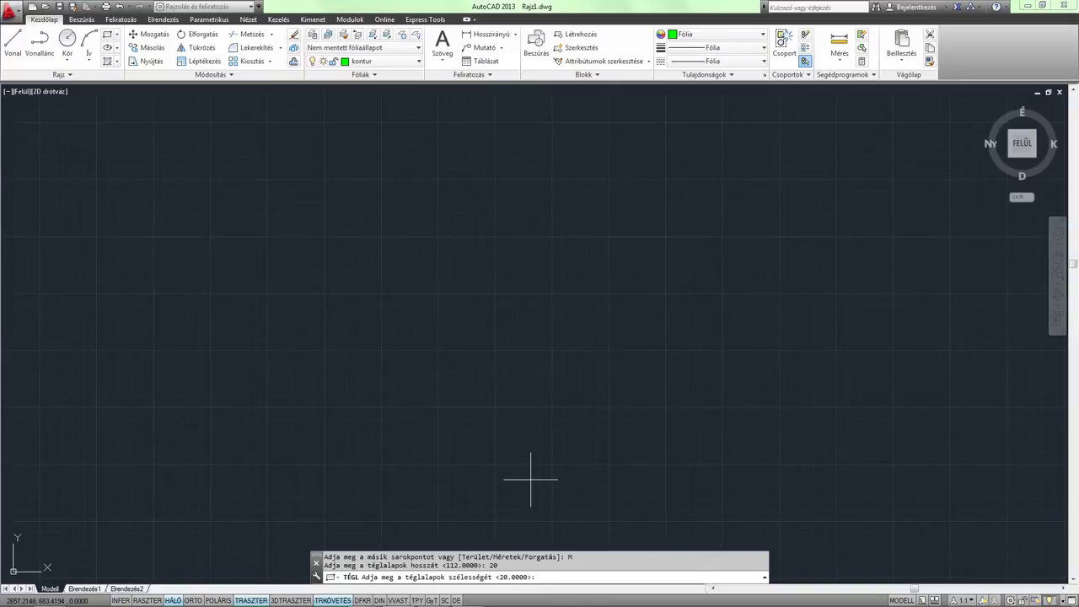
type("112")
key("Return")
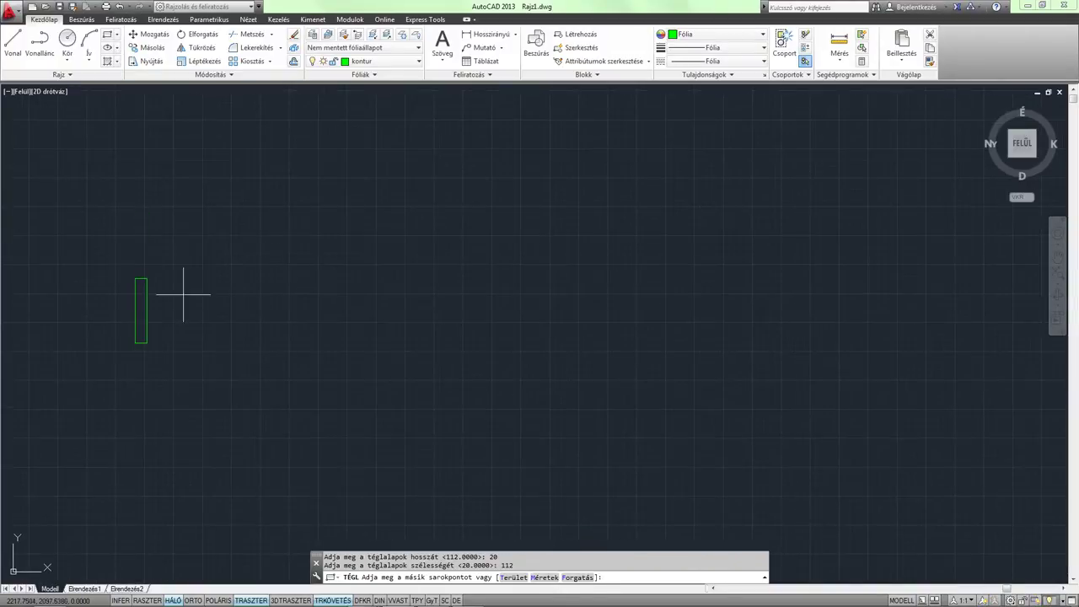
middle_click_drag(183, 294, 568, 284)
scroll(493, 272, "up", 4)
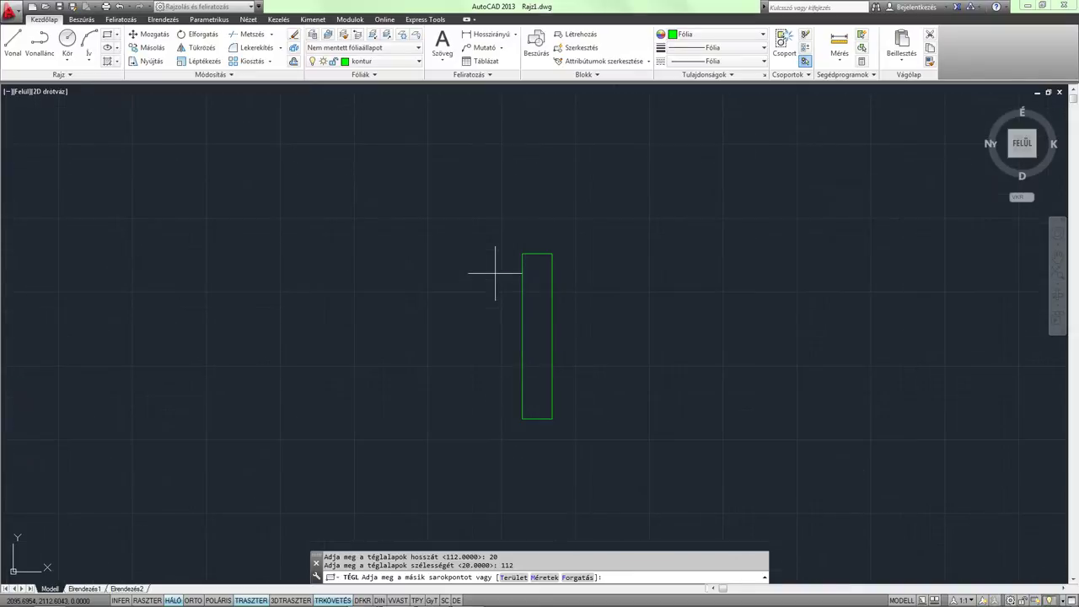
left_click(540, 269)
scroll(530, 313, "up", 2)
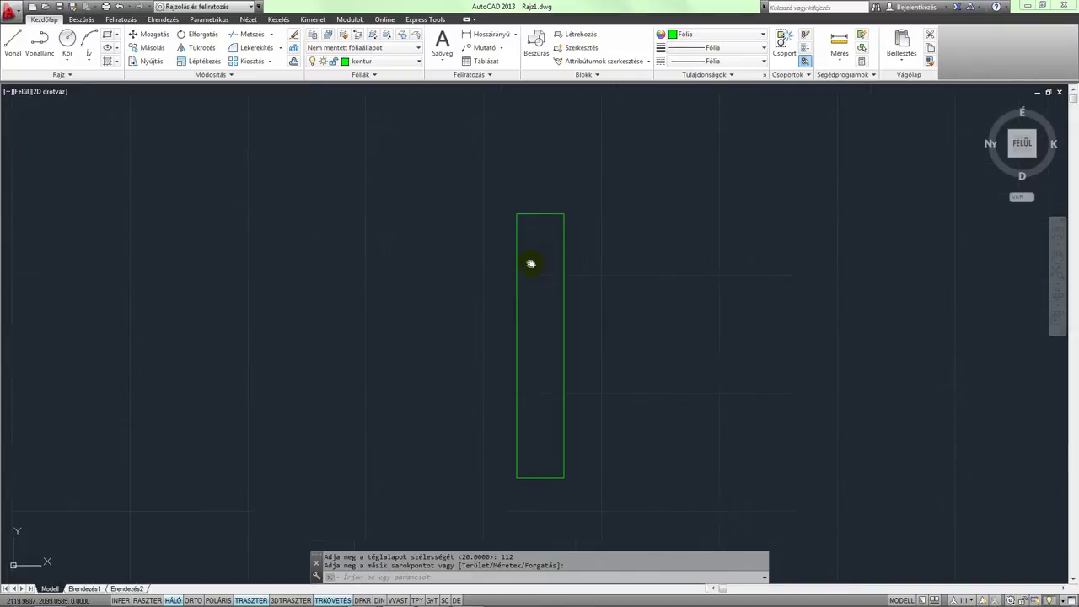
middle_click_drag(530, 264, 530, 237)
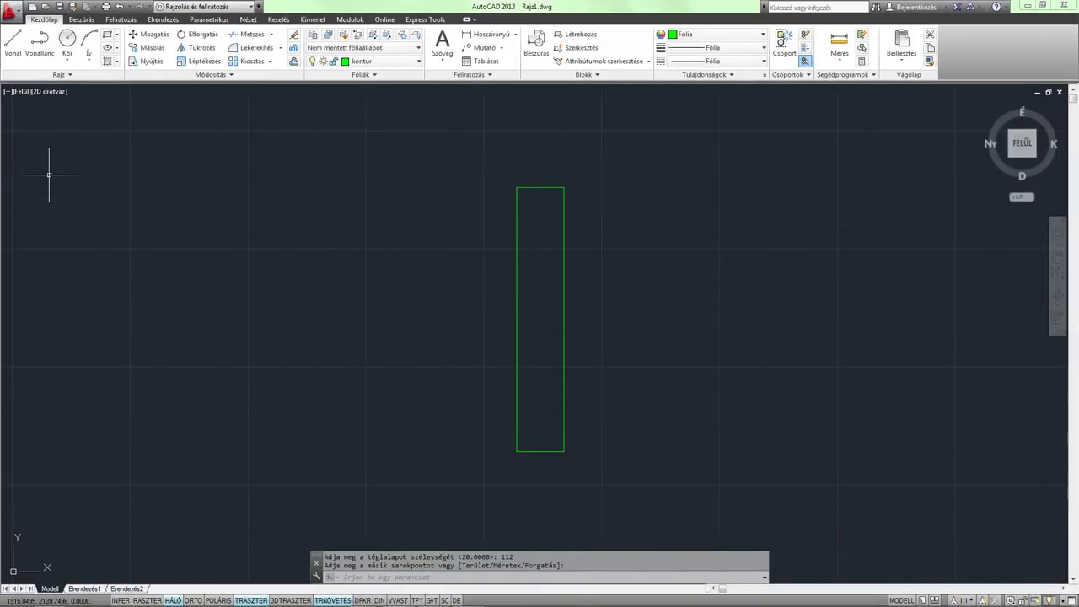
Draw a Tan, Tan, Tan circle touching the rectangle's left, bottom and right sides
left_click(64, 61)
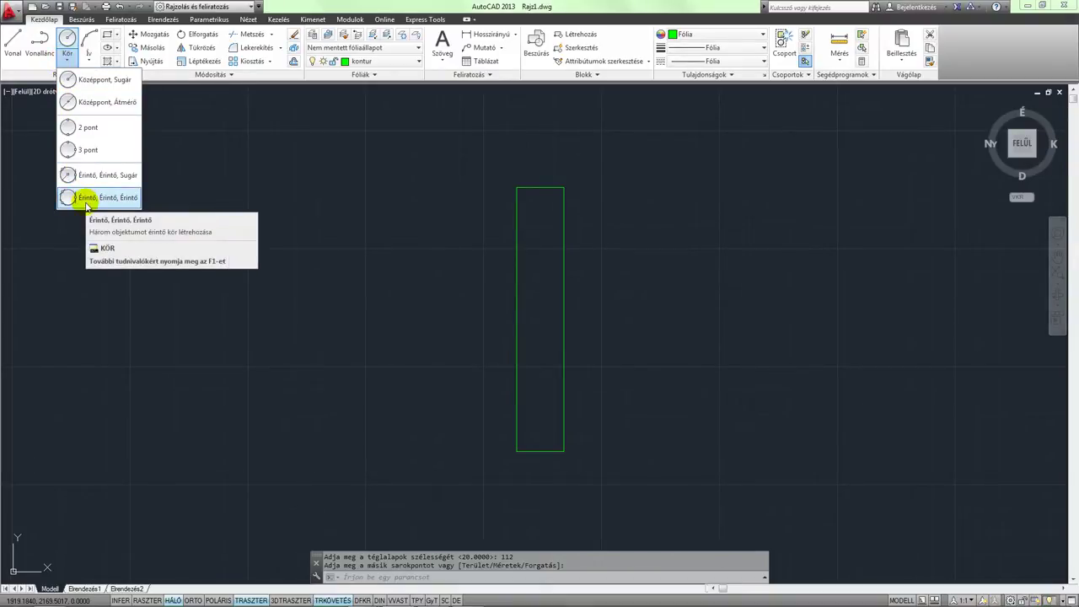
mouse_move(99, 197)
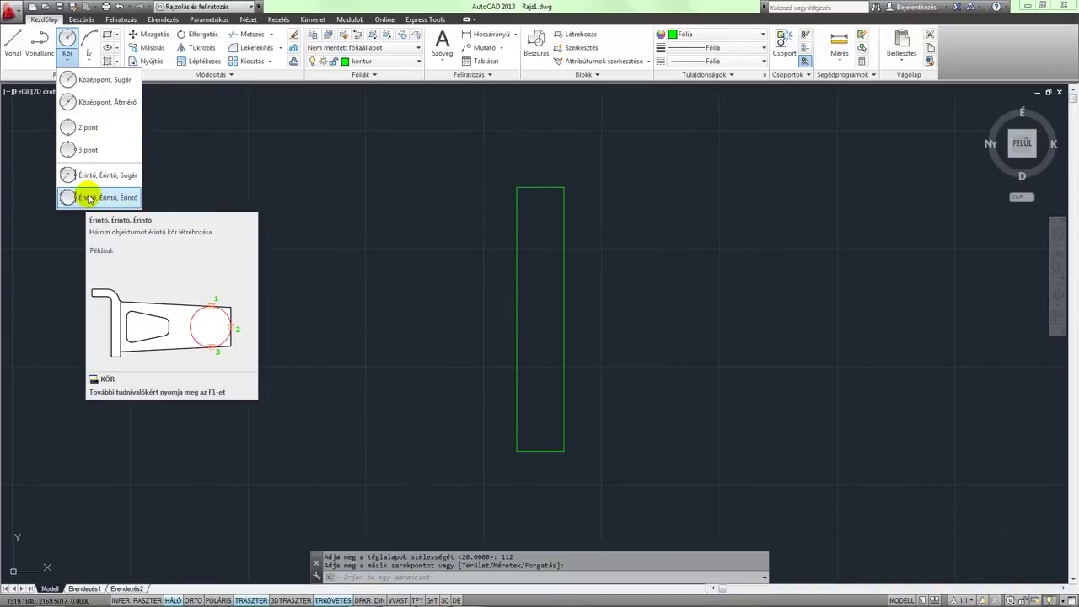
left_click(88, 199)
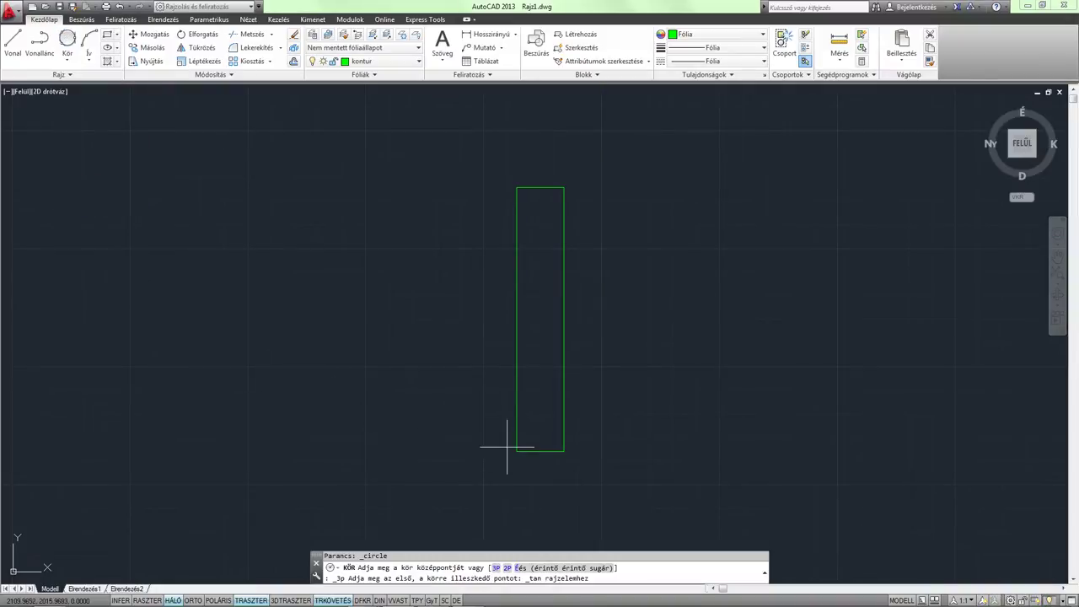
scroll(507, 446, "up", 4)
middle_click_drag(508, 447, 379, 449)
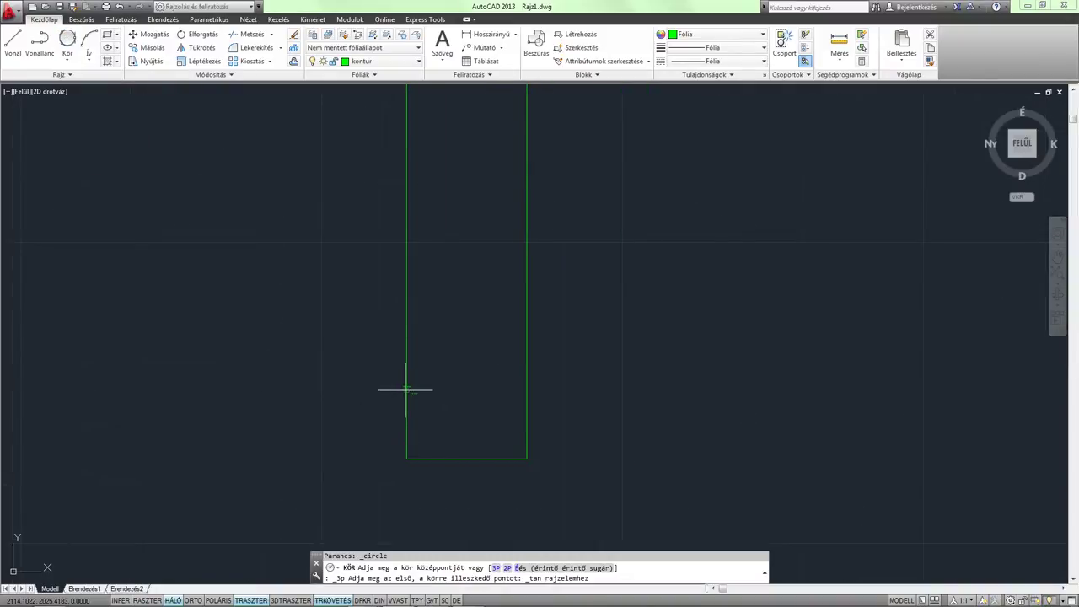
left_click(406, 392)
left_click(461, 457)
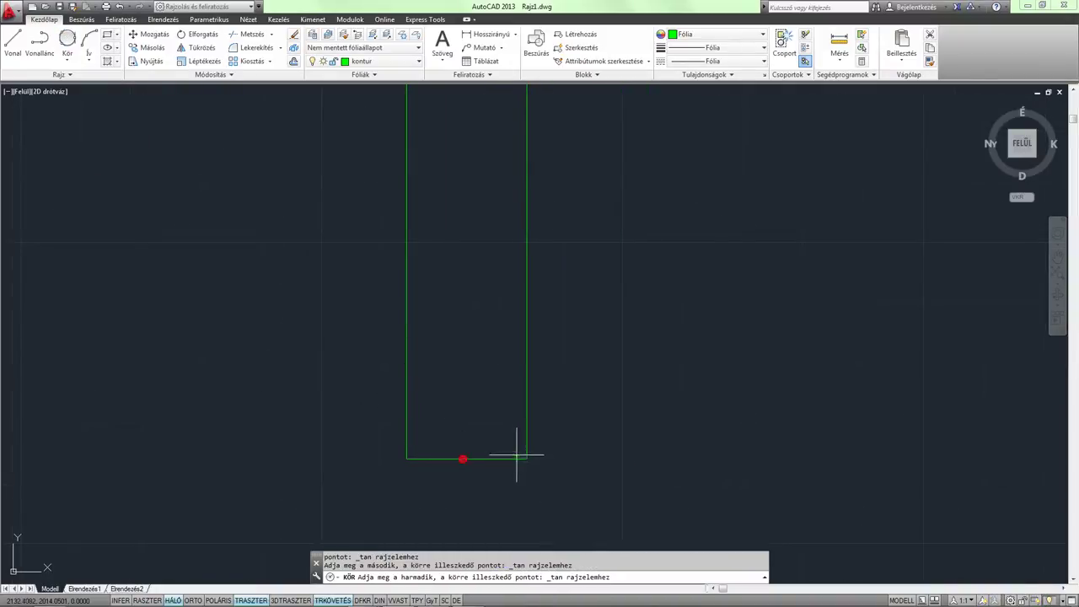
left_click(528, 407)
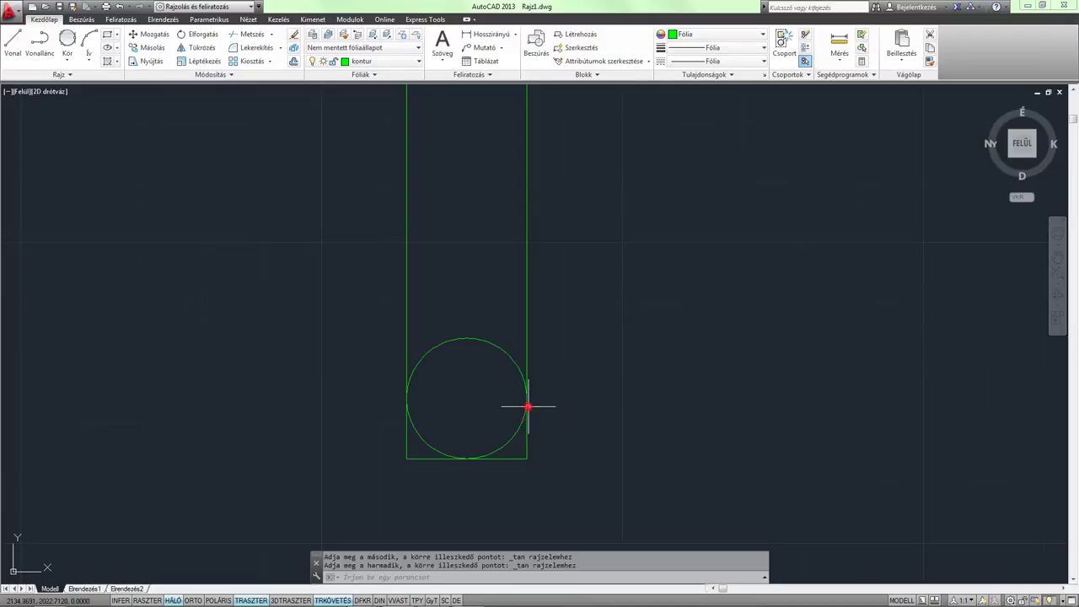
Bring the rectangle's top end into view for a second Tan, Tan, Tan circle
scroll(529, 187, "down", 2)
middle_click_drag(528, 187, 523, 404)
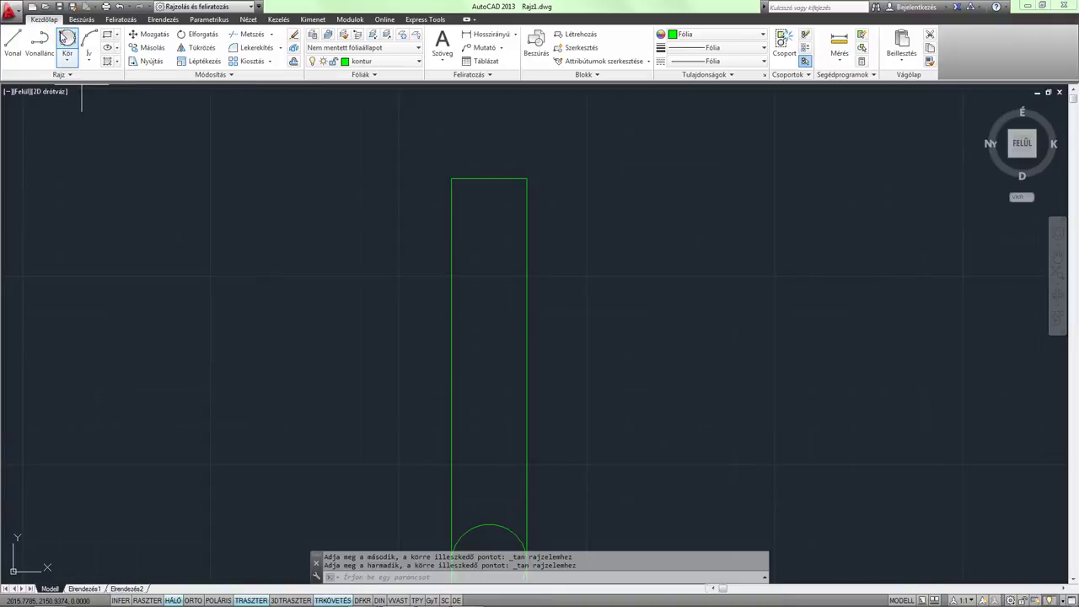
left_click(66, 37)
scroll(491, 179, "up", 2)
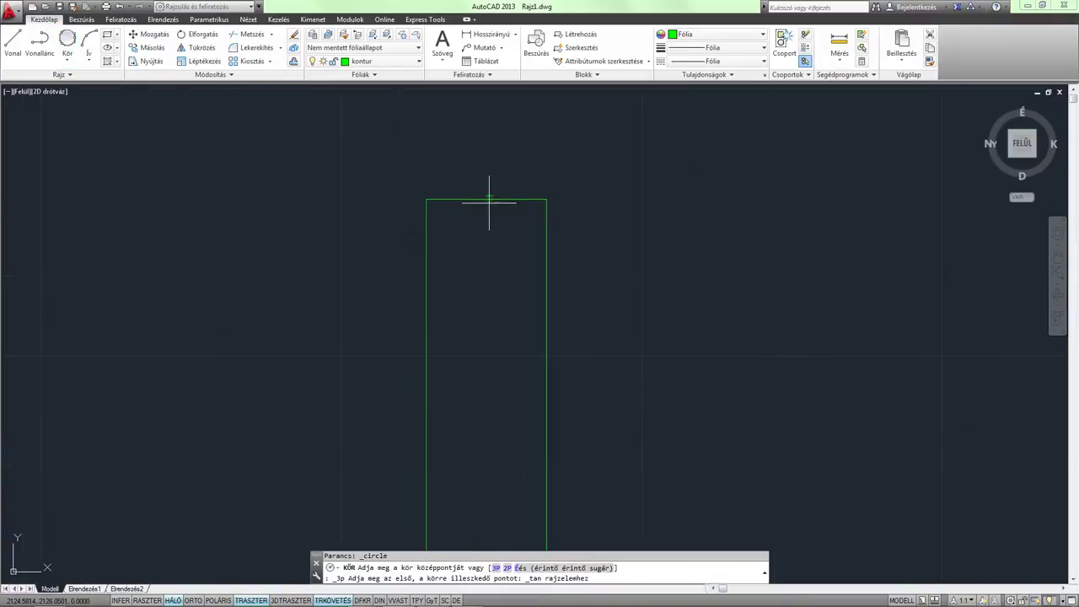
Complete a circle tangent to the rectangle's top, left and right edges
left_click(492, 200)
left_click(427, 234)
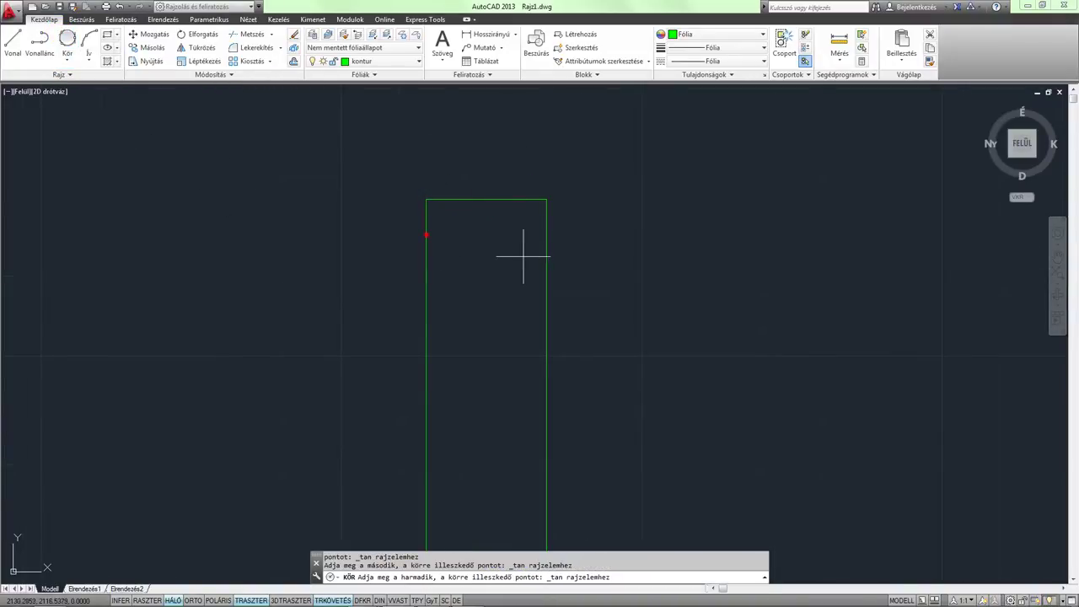
left_click(546, 241)
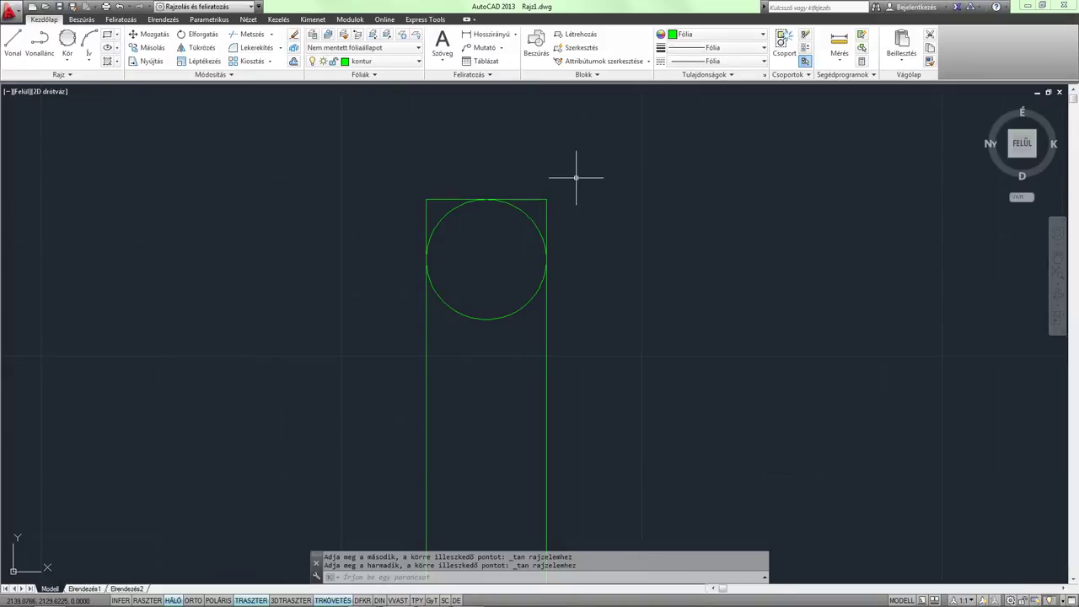
scroll(614, 291, "down", 2)
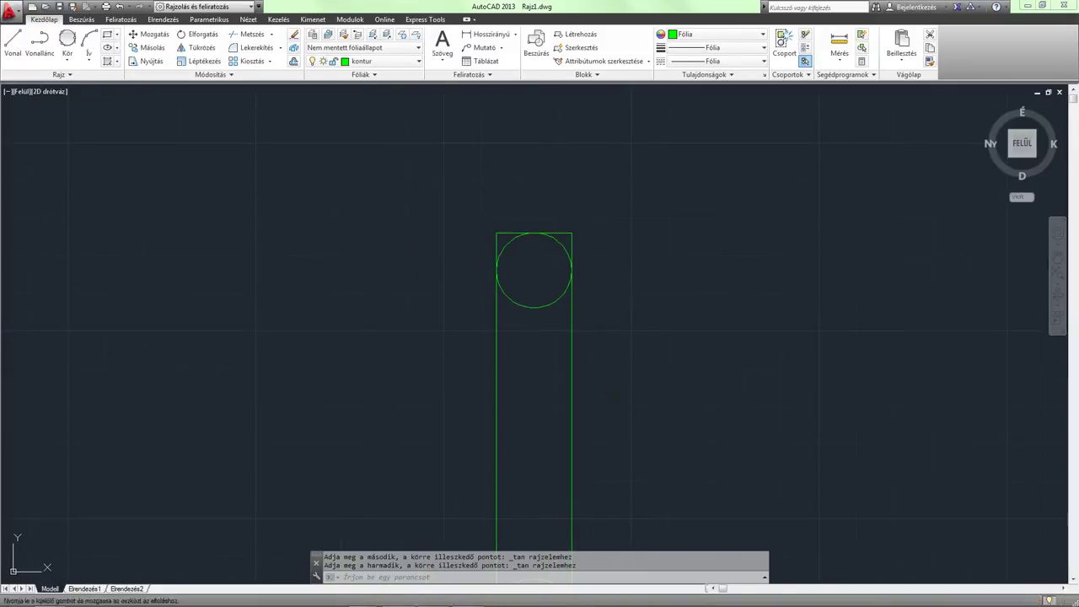
scroll(603, 239, "up", 2)
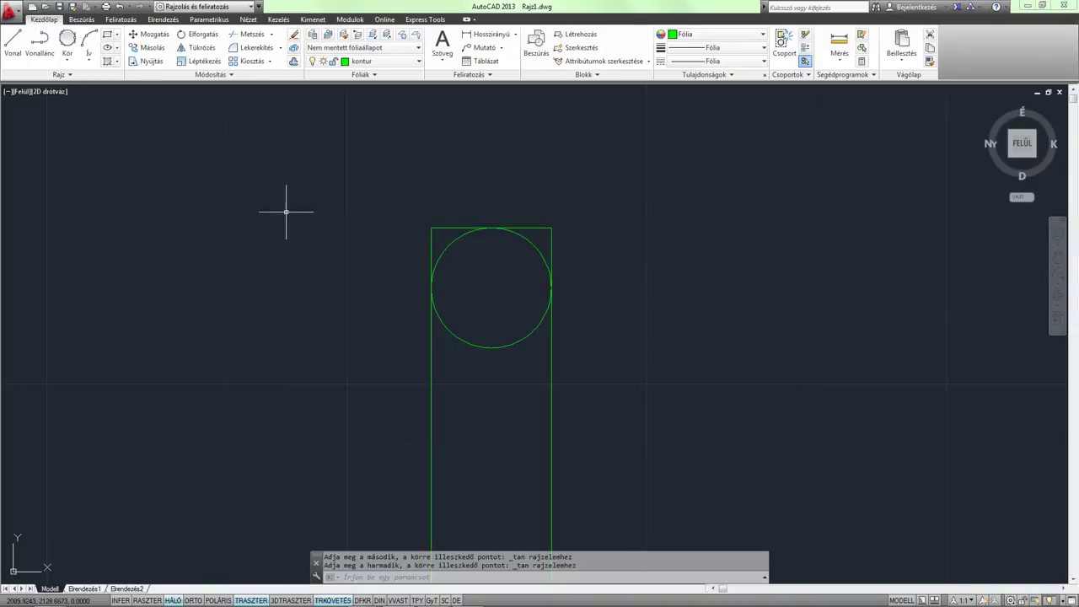
left_click(14, 42)
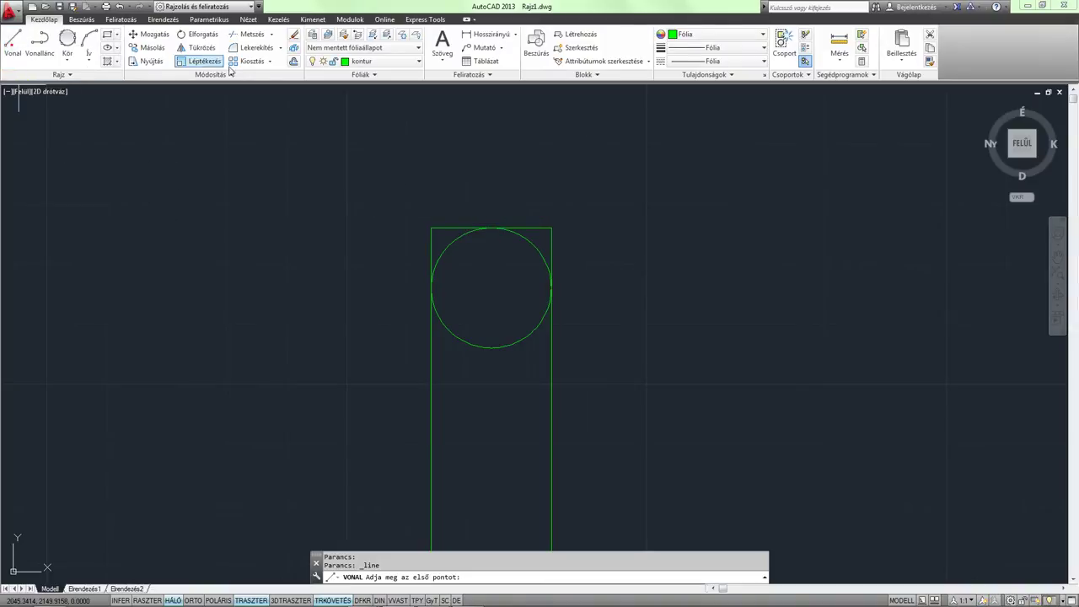
Draw a line along the rectangle's top edge from top-left to top-right corner
left_click(431, 227)
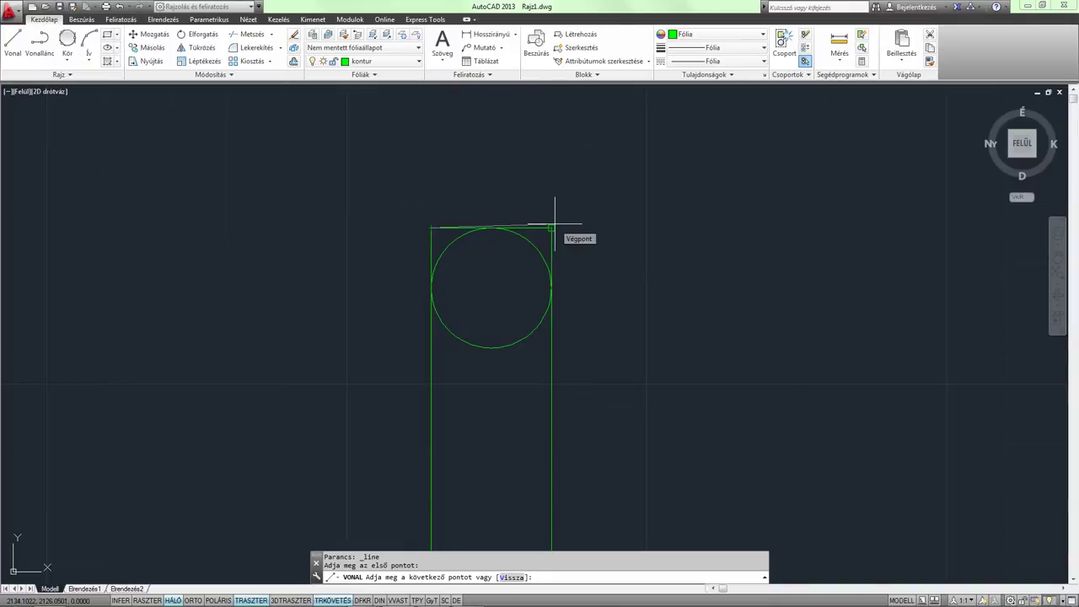
left_click(554, 222)
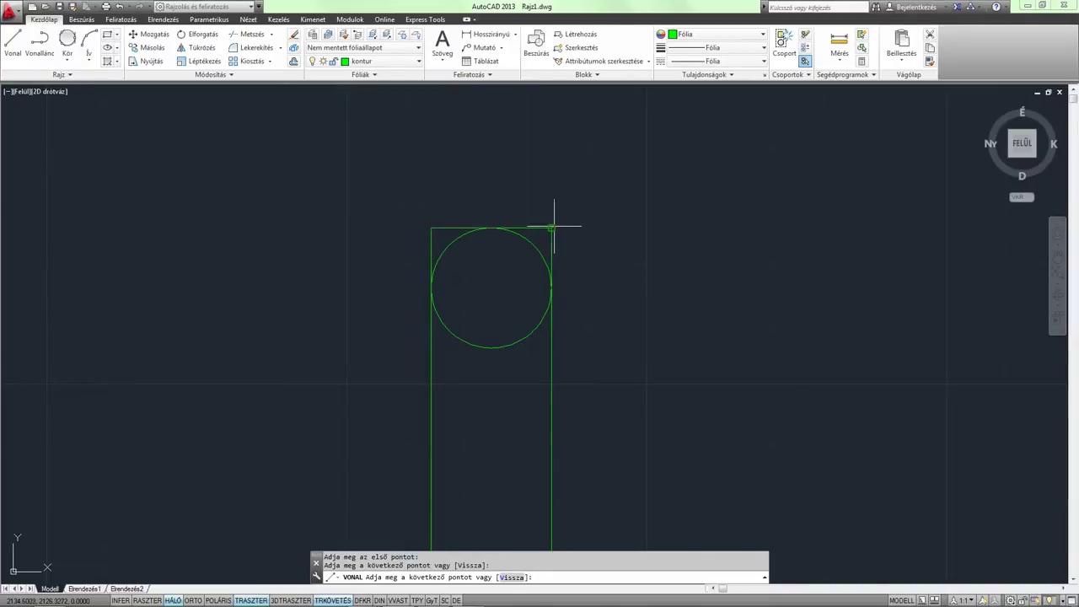
key("Return")
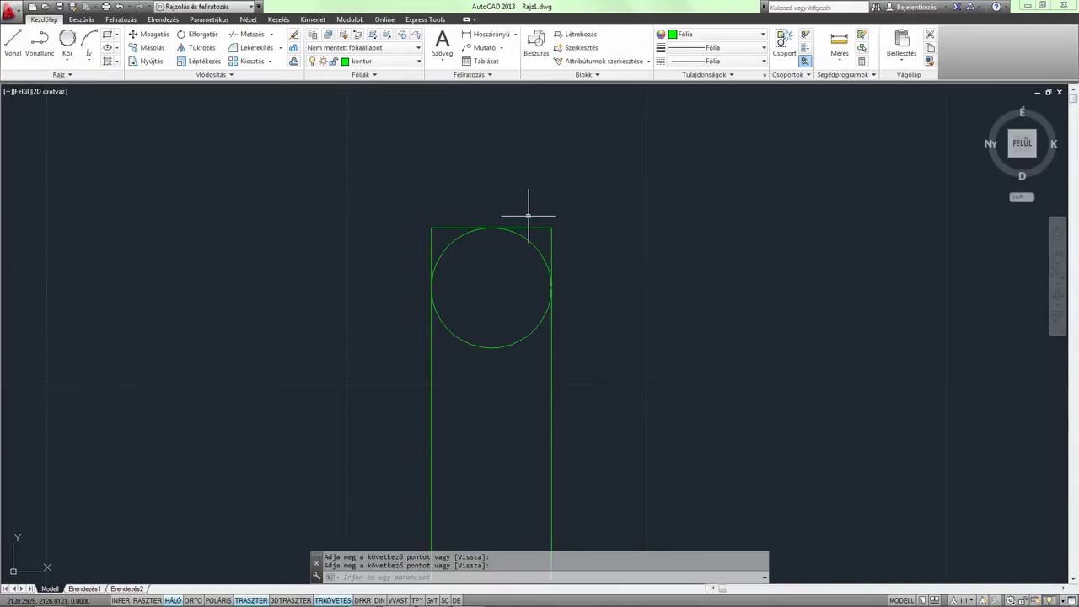
left_click(528, 226)
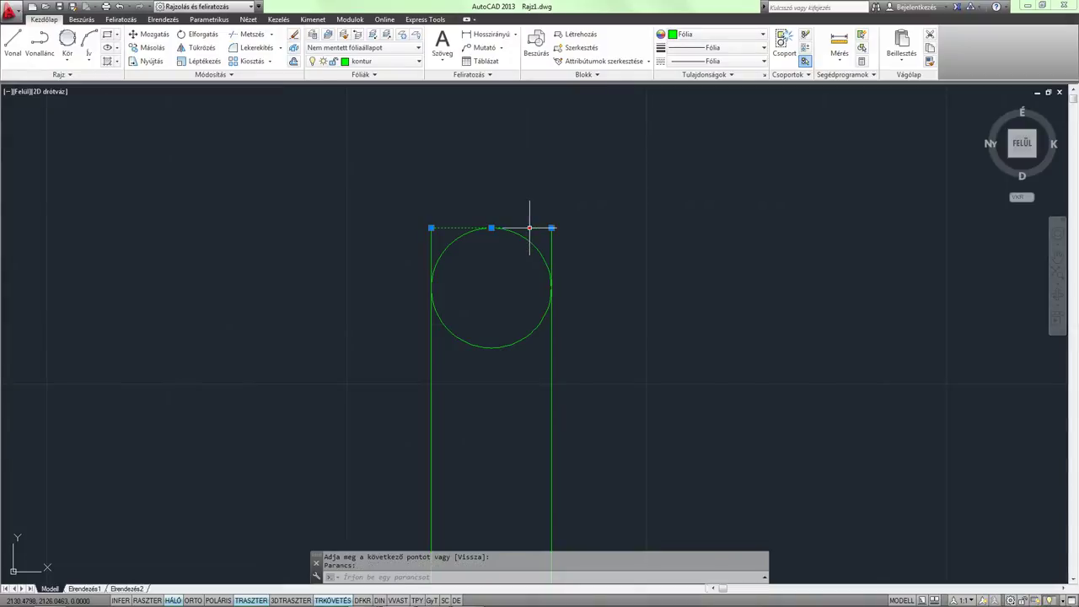
scroll(555, 199, "up", 2)
middle_click_drag(555, 199, 550, 149)
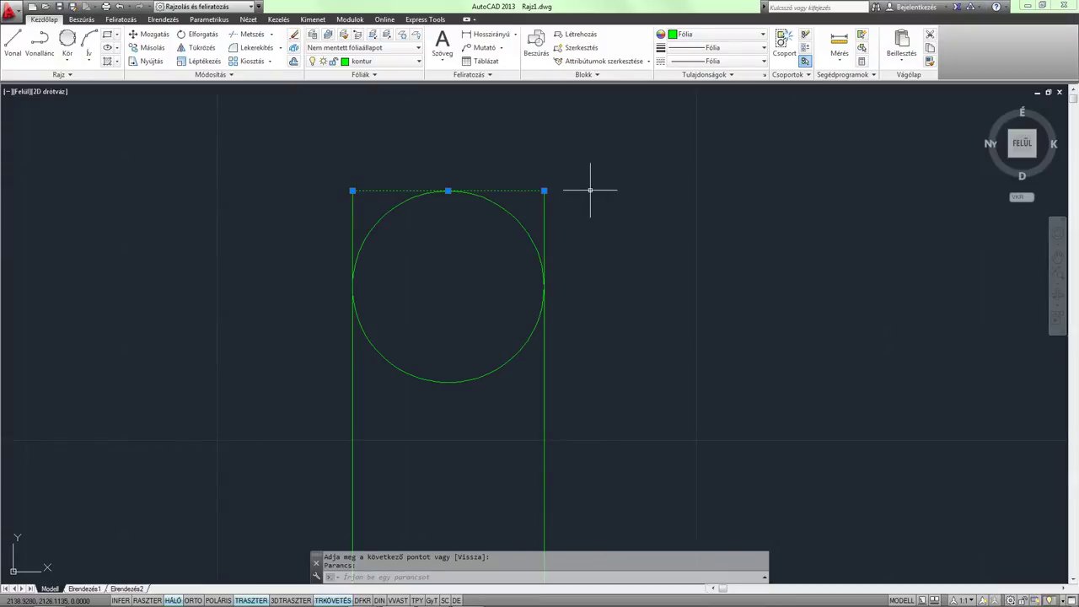
middle_click_drag(600, 189, 632, 174)
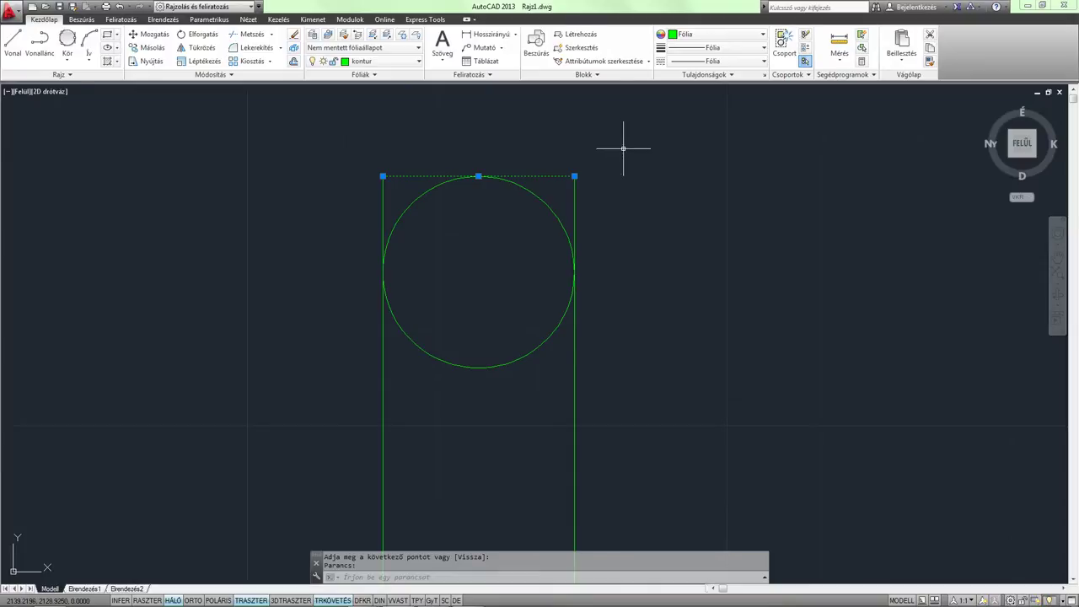
key("Escape")
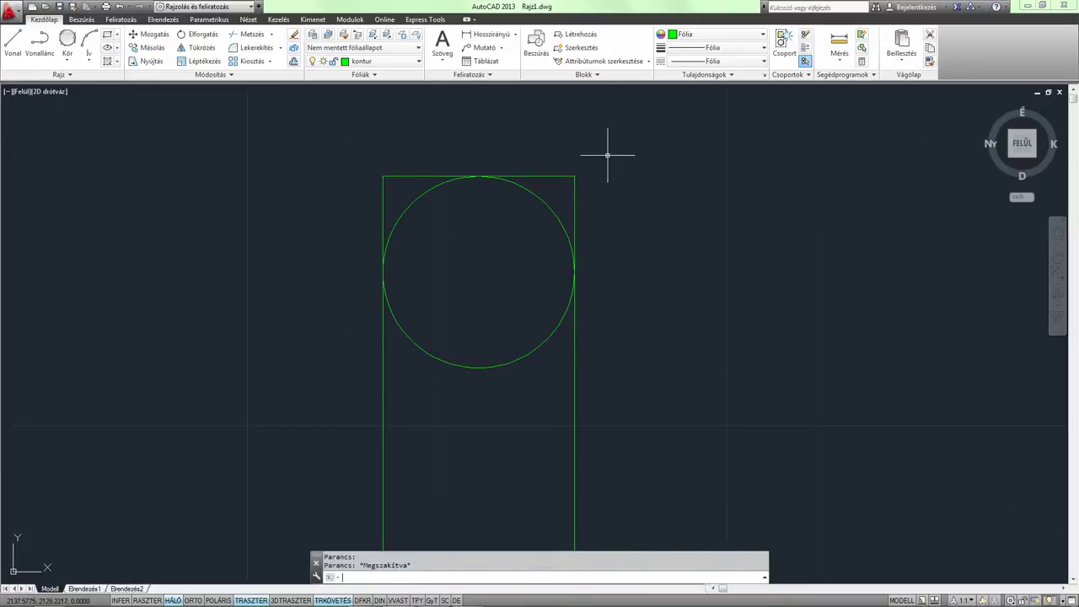
Offset the top edge line 15 units downward to create a crossing line
type("po")
key("Return")
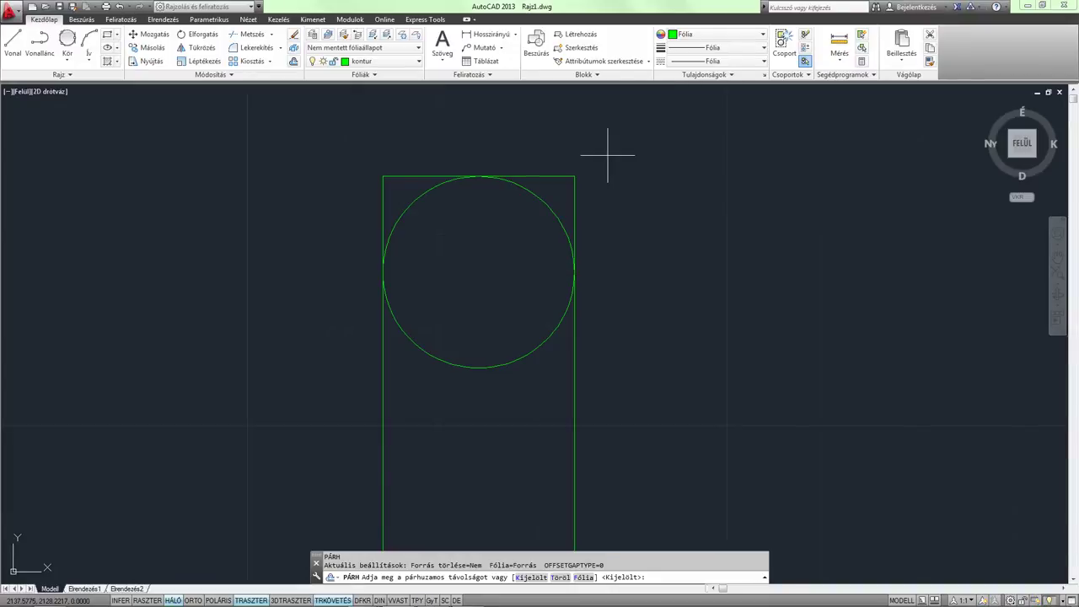
key("Return")
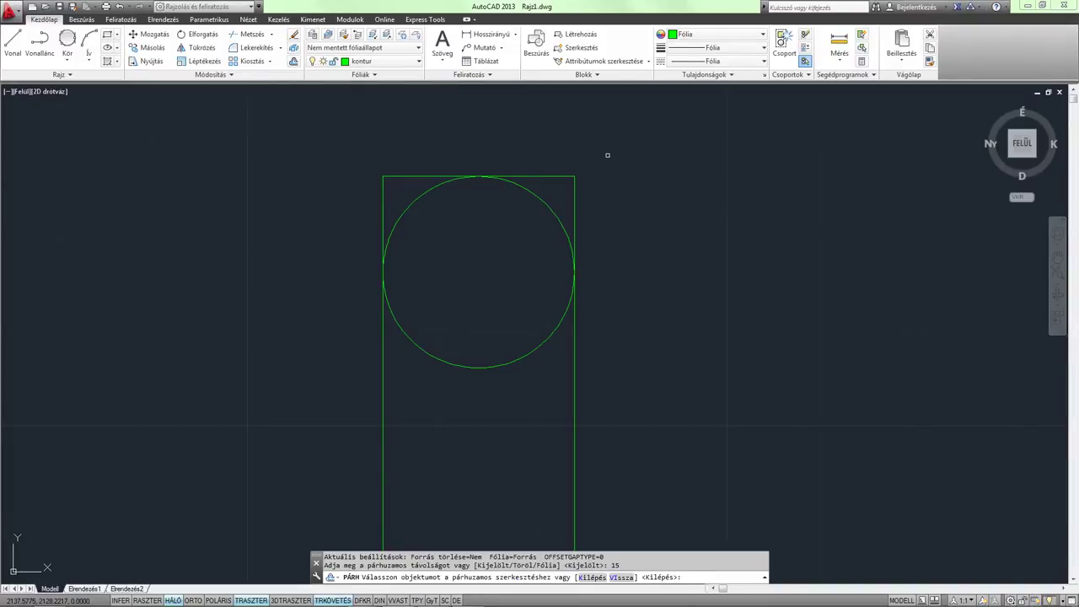
left_click(539, 176)
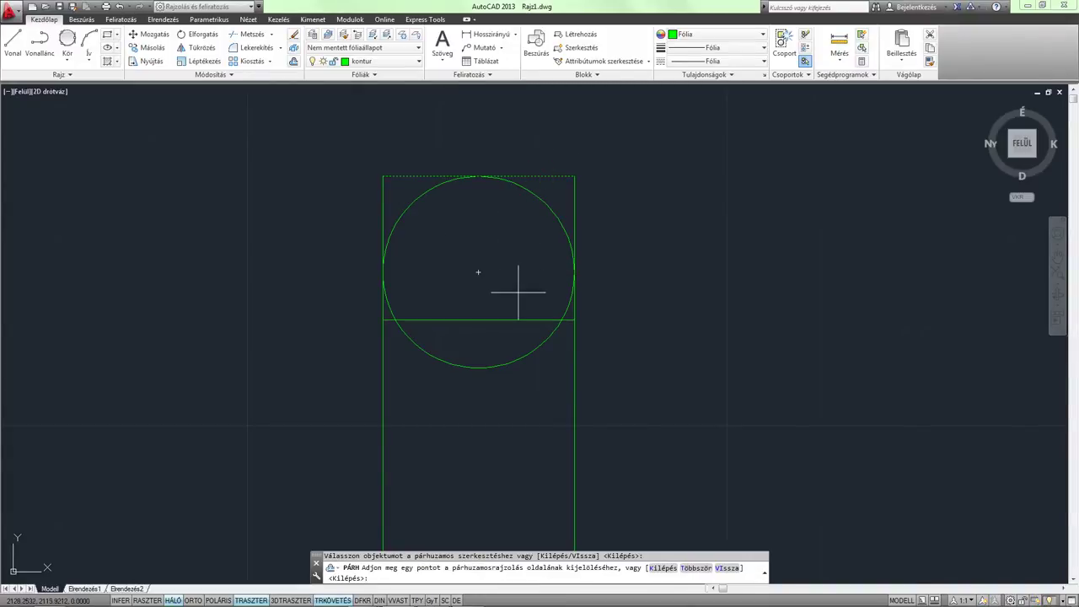
left_click(516, 390)
key("Escape")
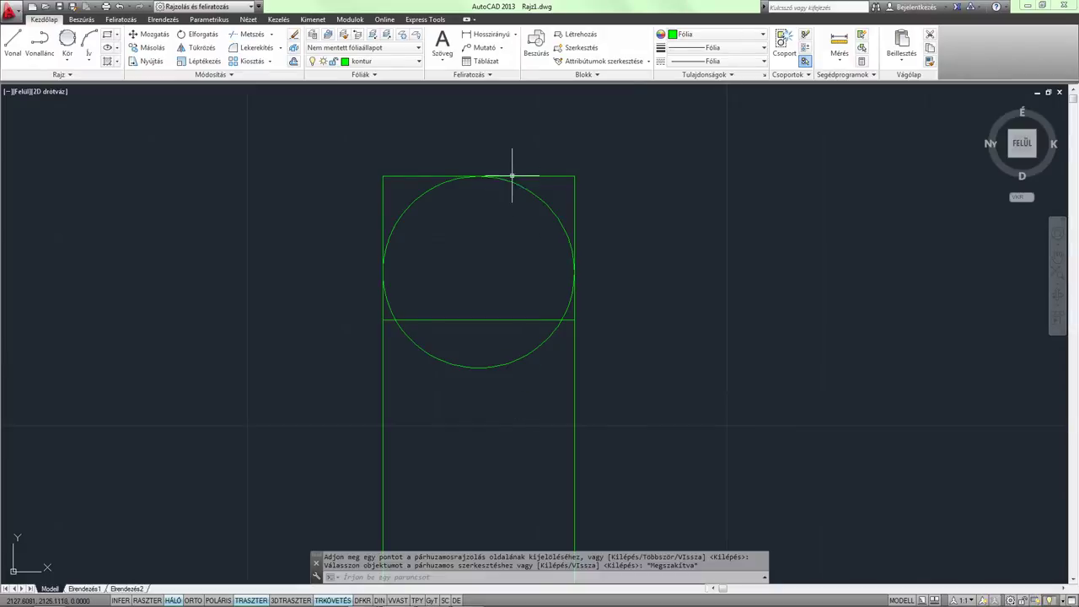
Erase the duplicate line lying on the rectangle's top edge
left_click(524, 176)
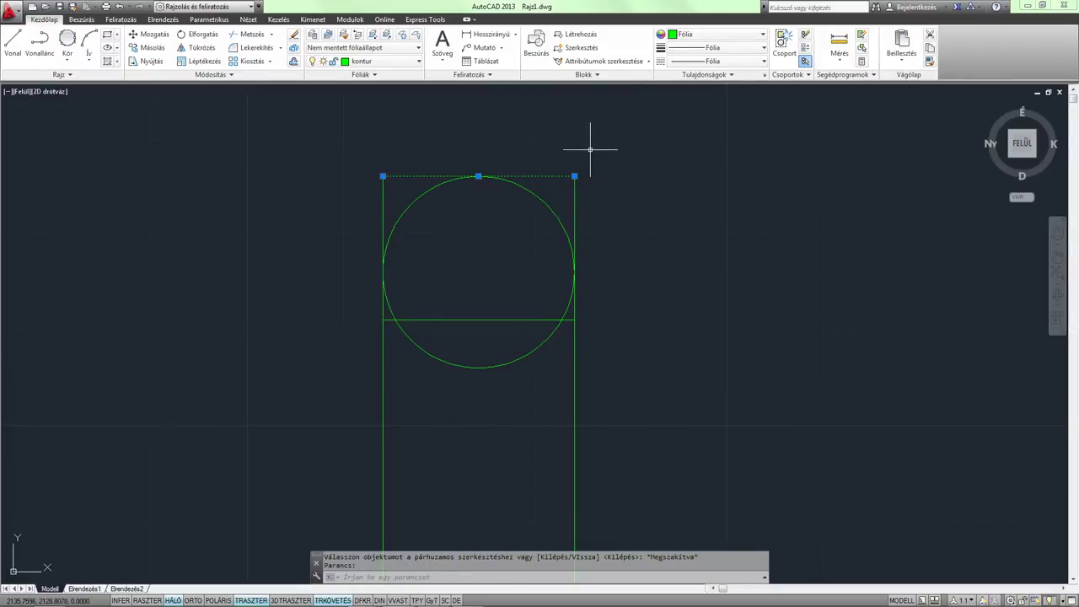
key("Delete")
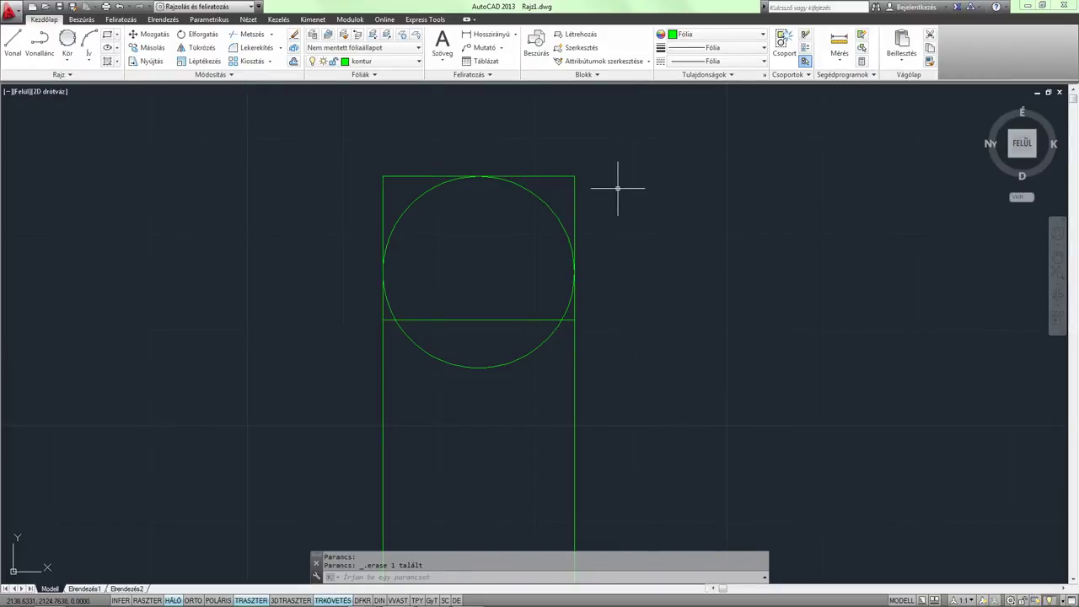
type("tr")
key("Return")
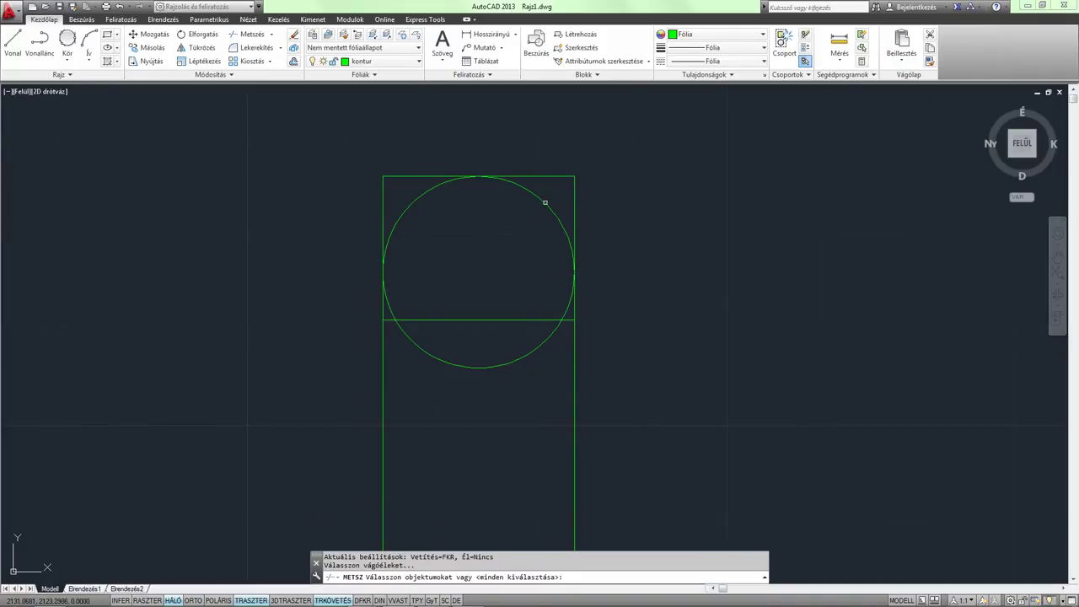
Trim the rectangle's top edge and upper corners against the top circle
left_click(544, 203)
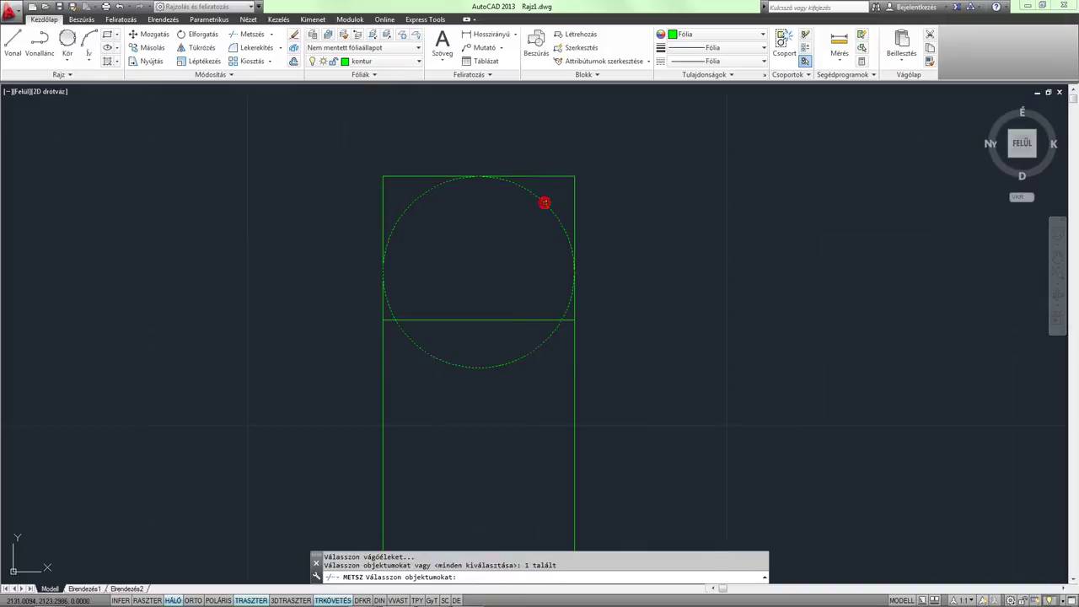
key("Return")
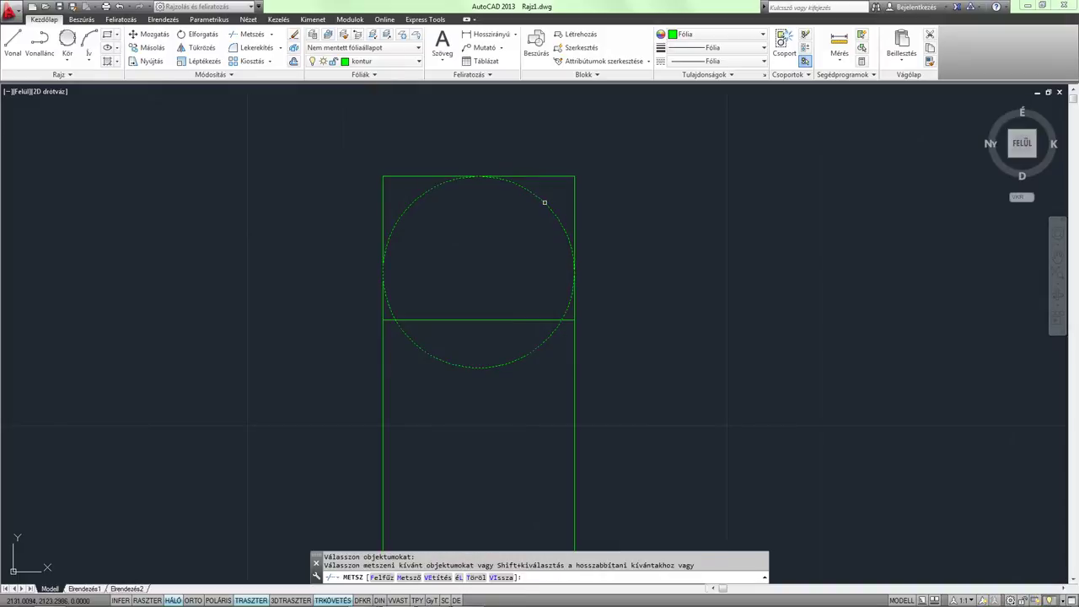
left_click(551, 174)
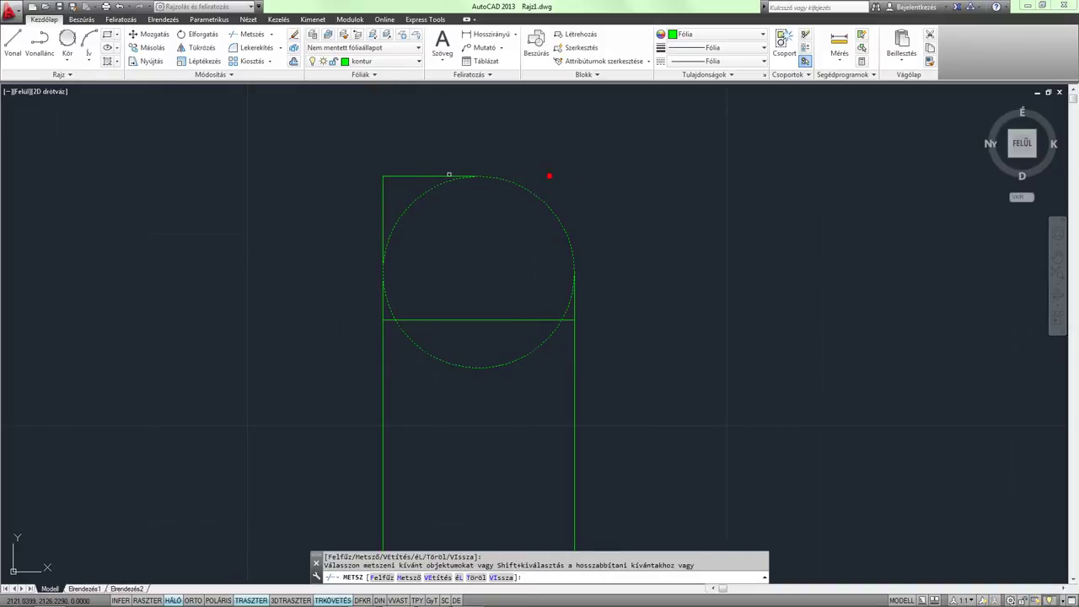
left_click(412, 174)
left_click(376, 198)
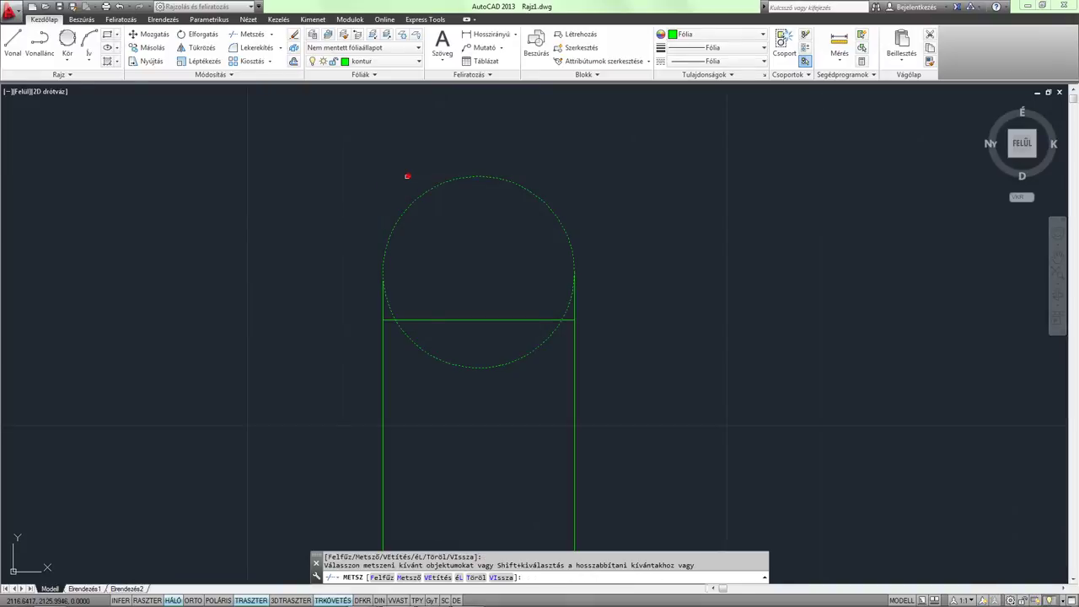
key("Return")
key("Return")
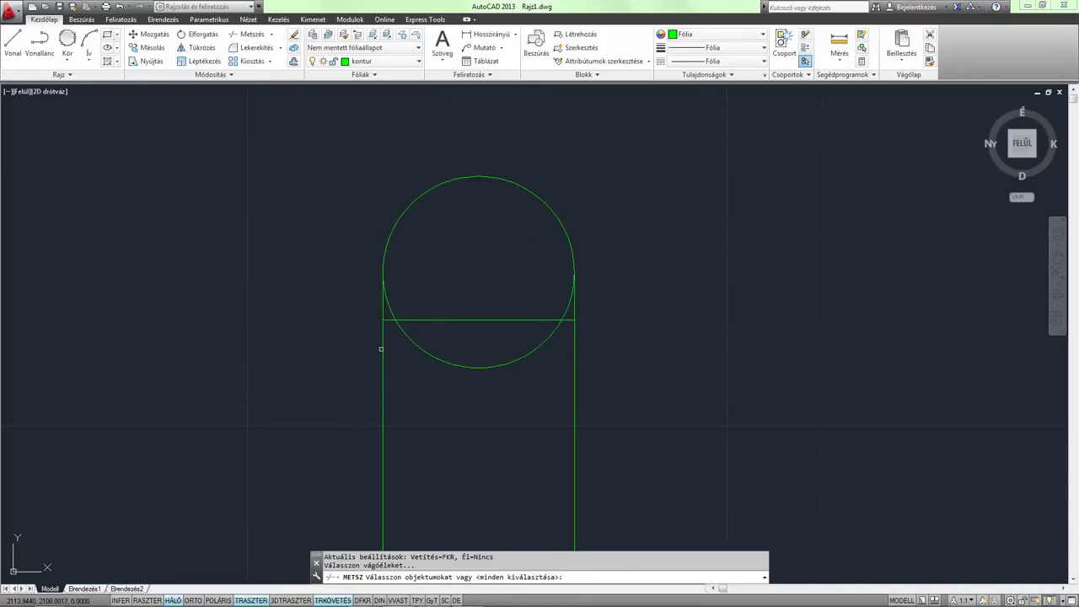
Trim away the inner arcs of both circles using the rectangle's long sides as cutting edges
left_click(382, 348)
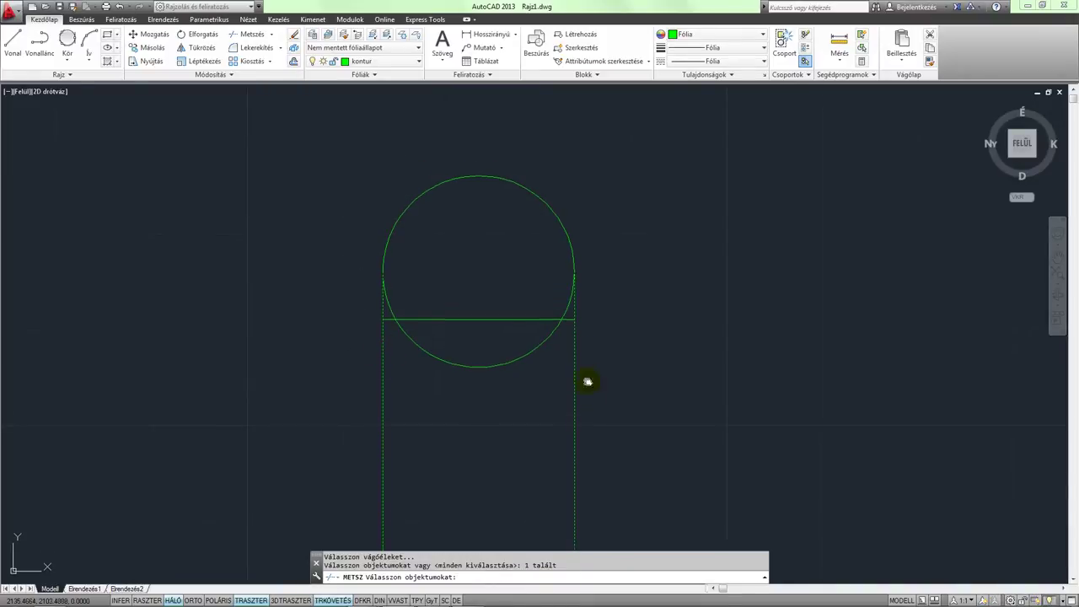
middle_click_drag(585, 379, 588, 290)
key("Return")
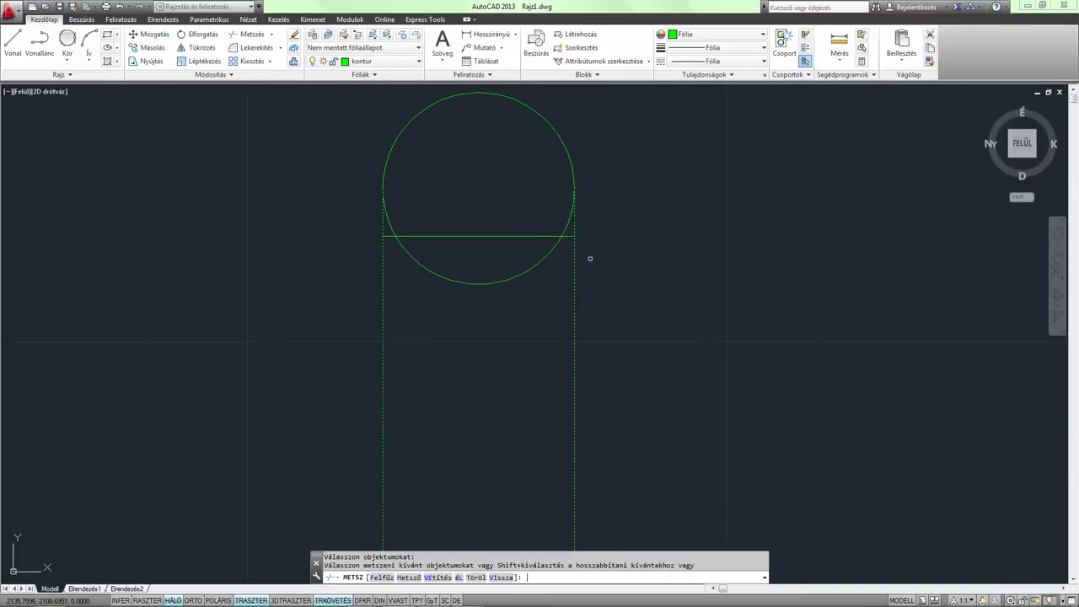
left_click(521, 273)
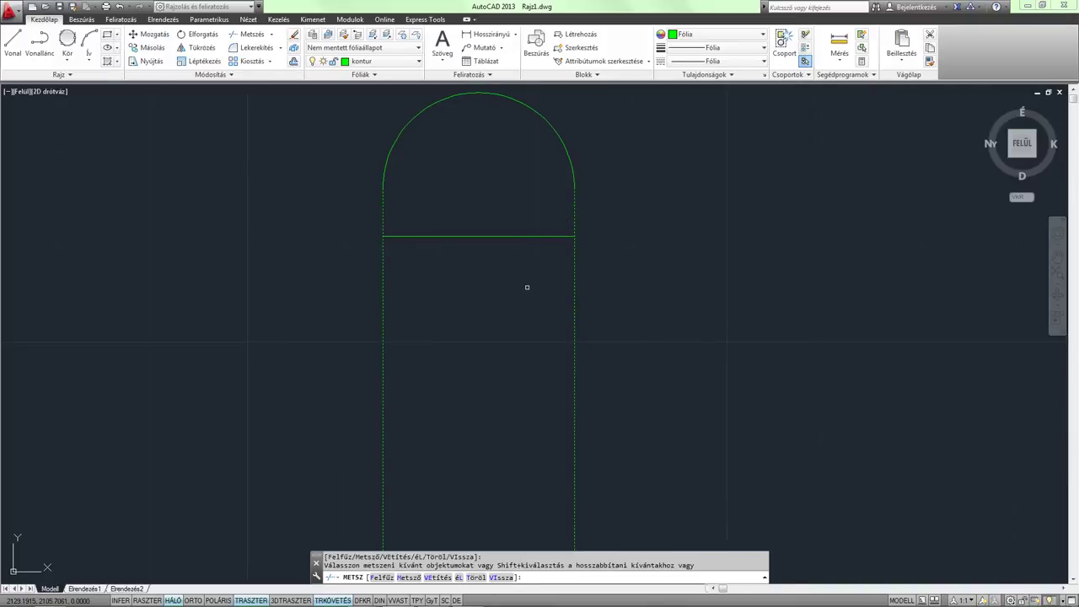
scroll(494, 192, "down", 2)
scroll(494, 192, "down", 2)
scroll(494, 192, "down", 2)
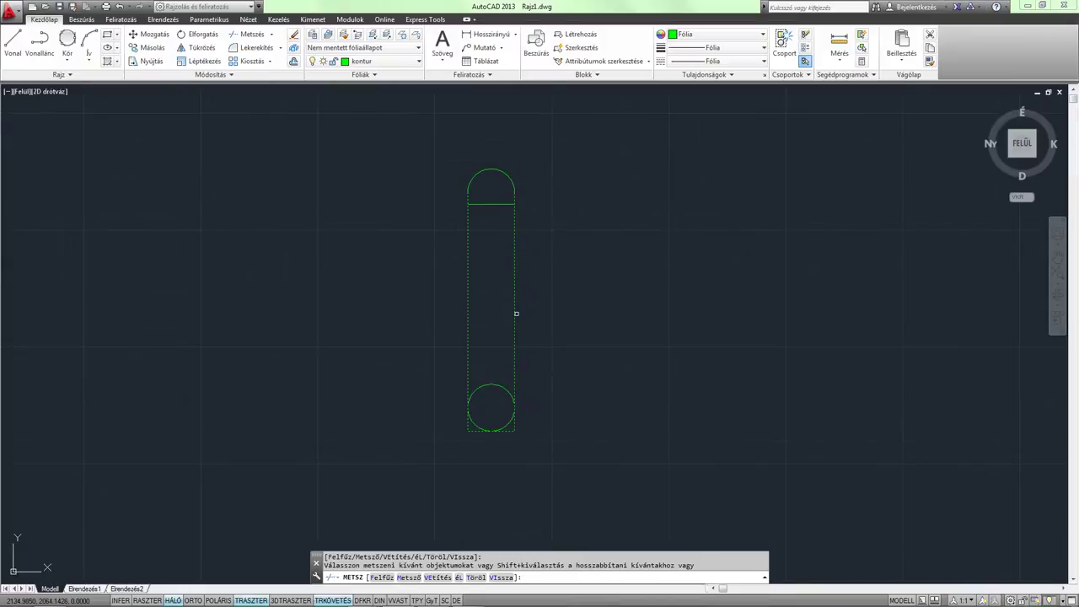
scroll(495, 374, "up", 3)
scroll(496, 375, "up", 2)
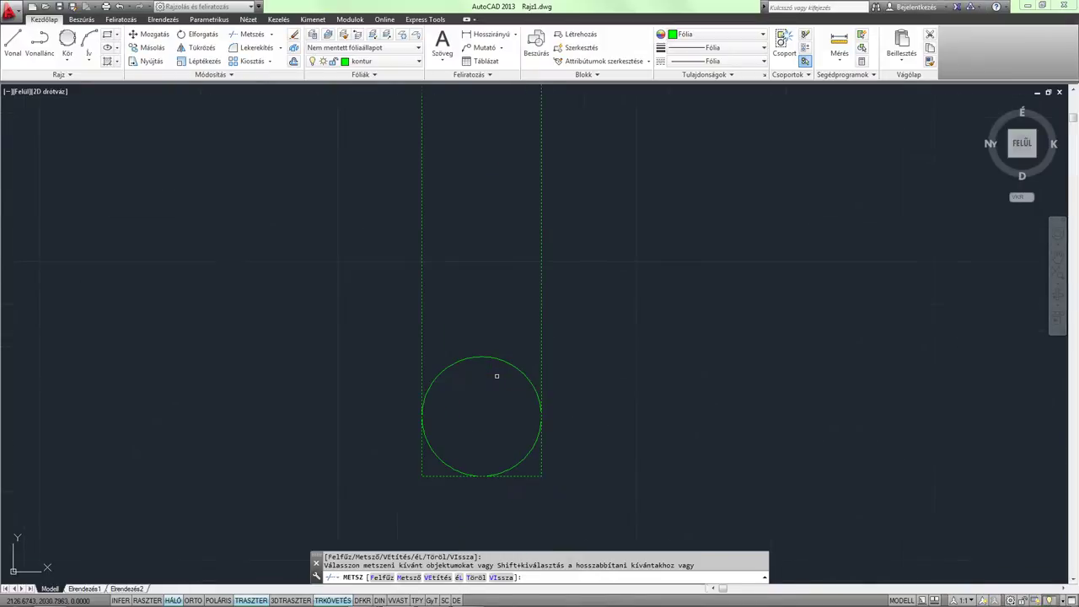
left_click(497, 359)
key("Return")
Trim the rectangle's lower corners against the bottom arc to round the bottom end
key("Return")
left_click(432, 449)
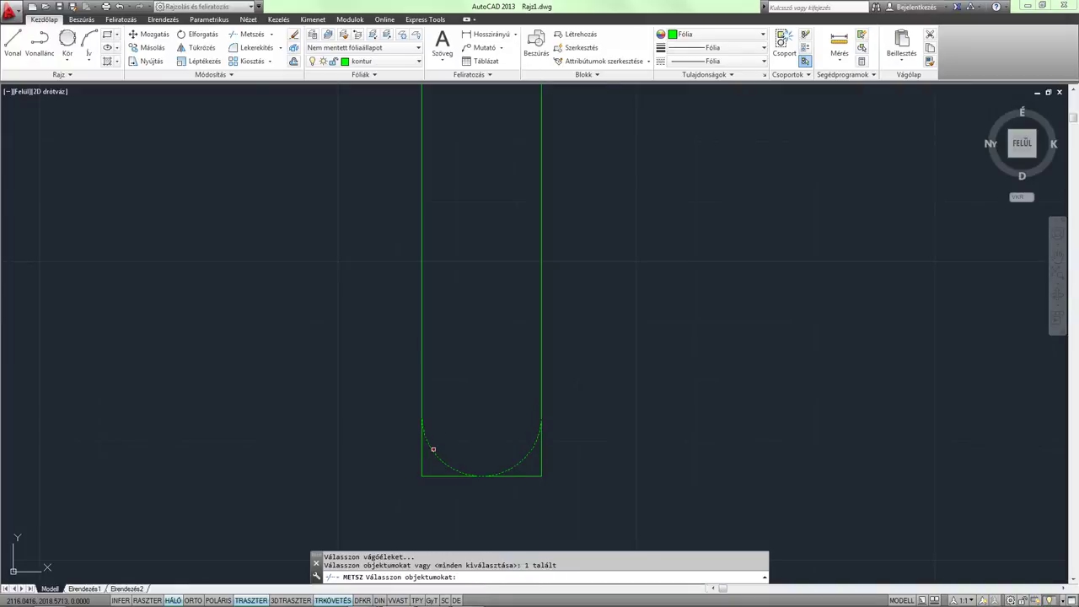
key("Return")
left_click(533, 474)
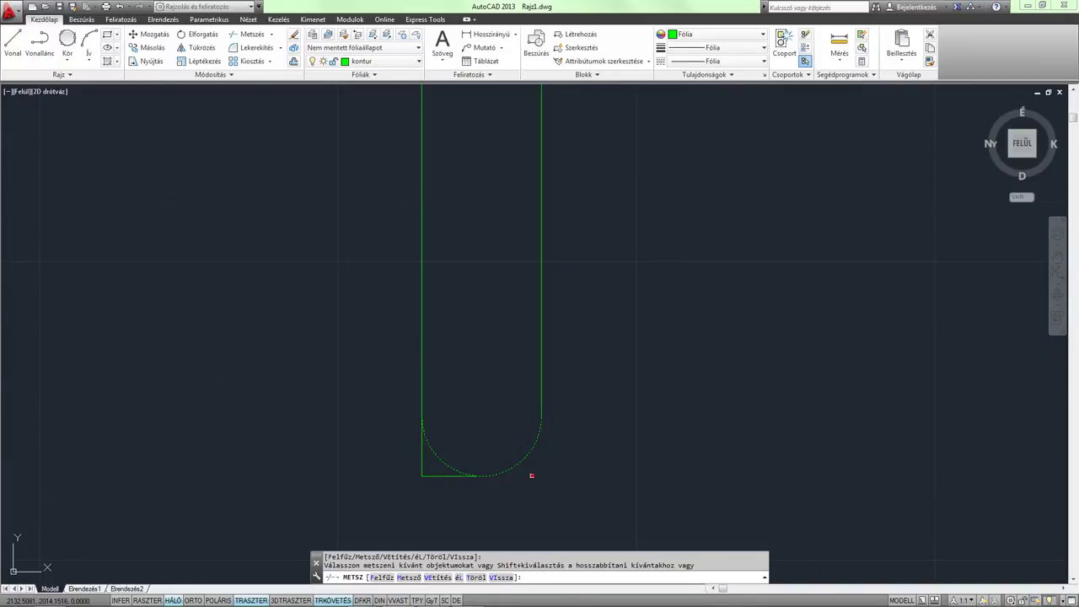
left_click(425, 475)
key("Return")
scroll(487, 380, "down", 3)
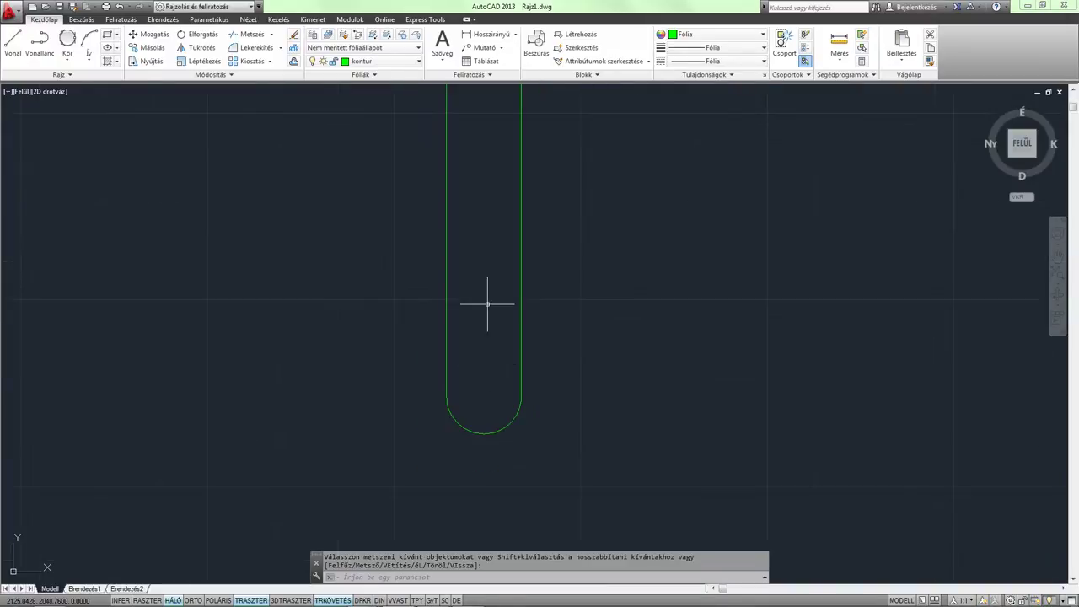
scroll(486, 306, "down", 1)
middle_click_drag(486, 306, 487, 414)
scroll(479, 270, "up", 3)
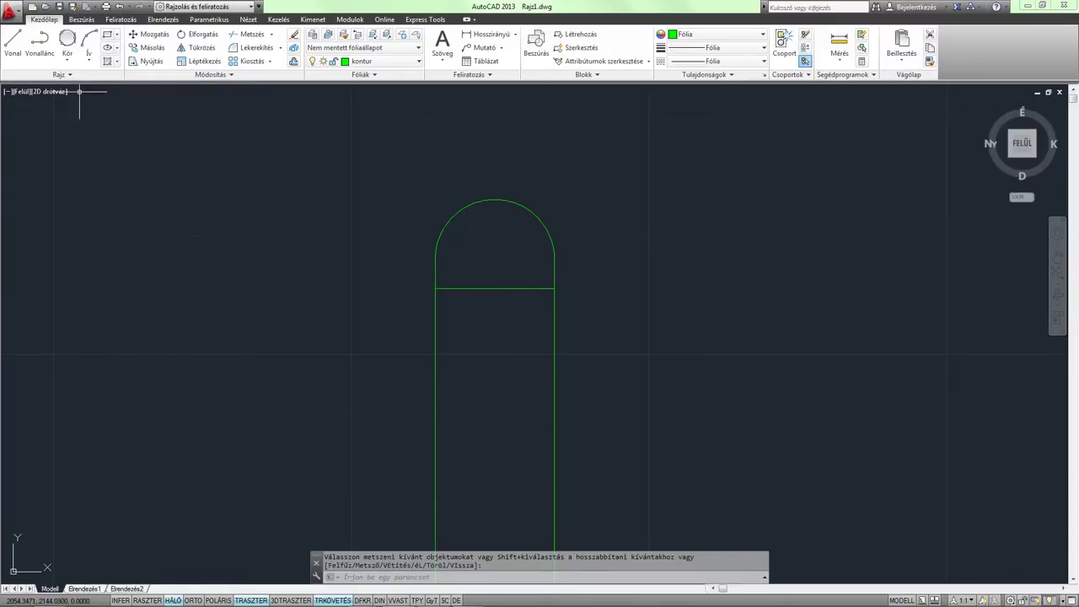
Draw a radius 5 circle centred at the crossing line's midpoint
left_click(67, 59)
left_click(69, 80)
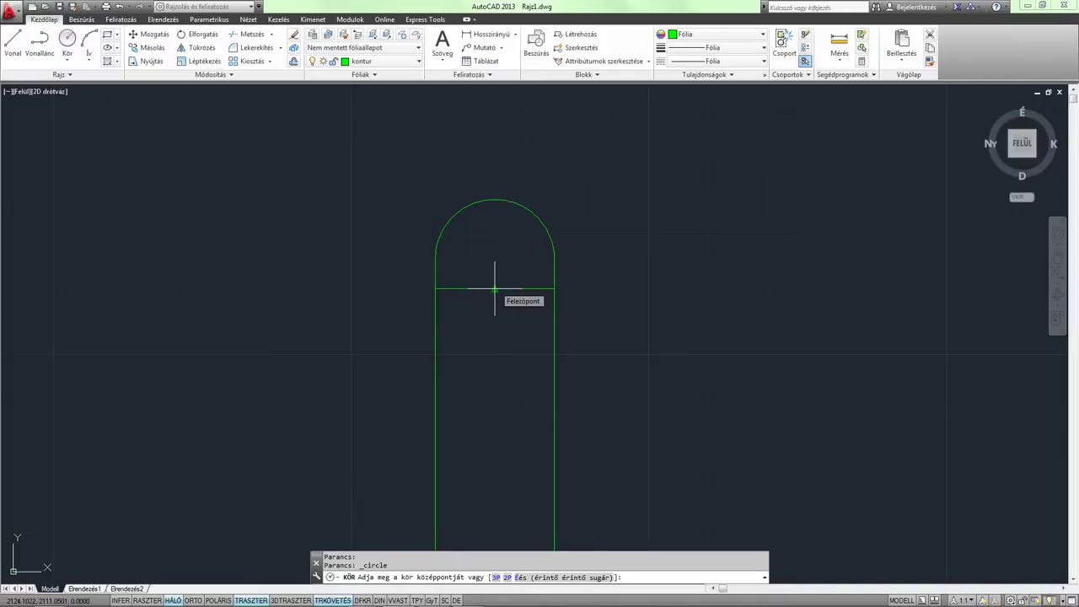
left_click(495, 289)
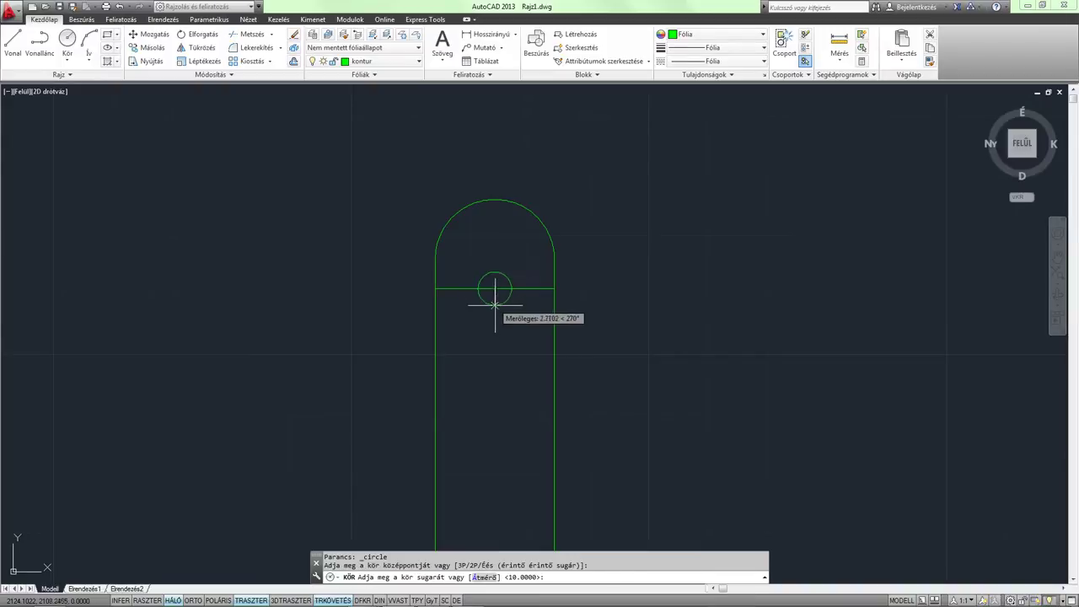
scroll(495, 310, "up", 2)
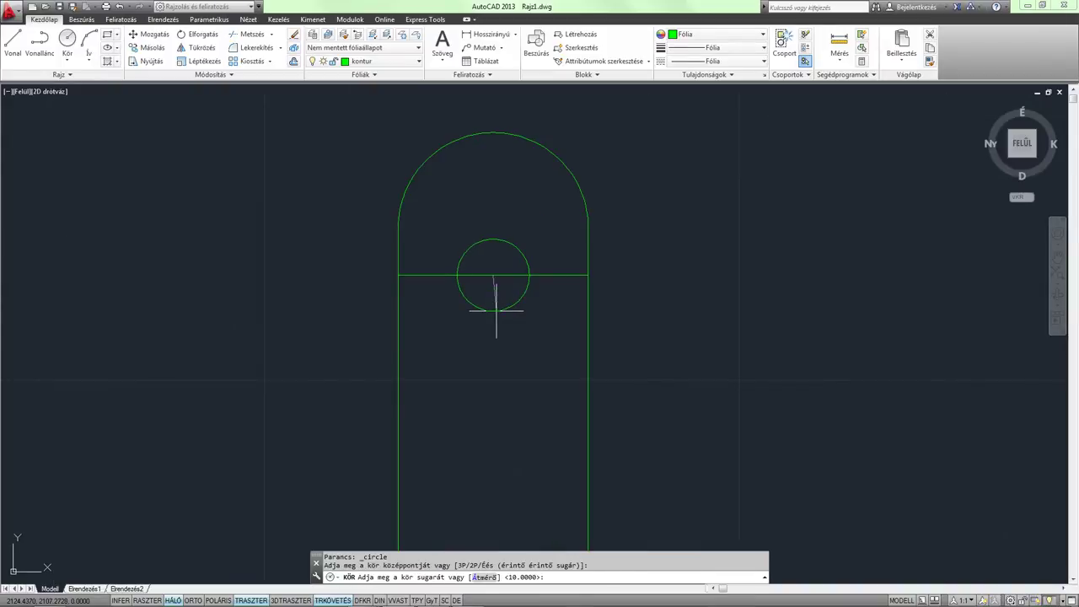
type("5")
key("Return")
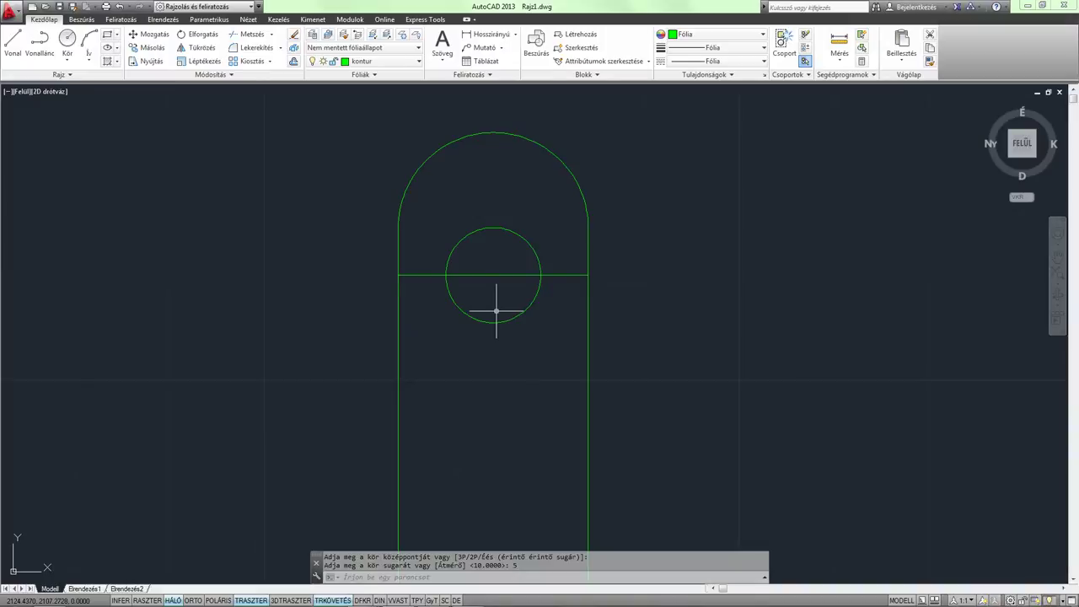
Delete the horizontal crossing line at the top end
left_click(508, 282)
left_click(489, 271)
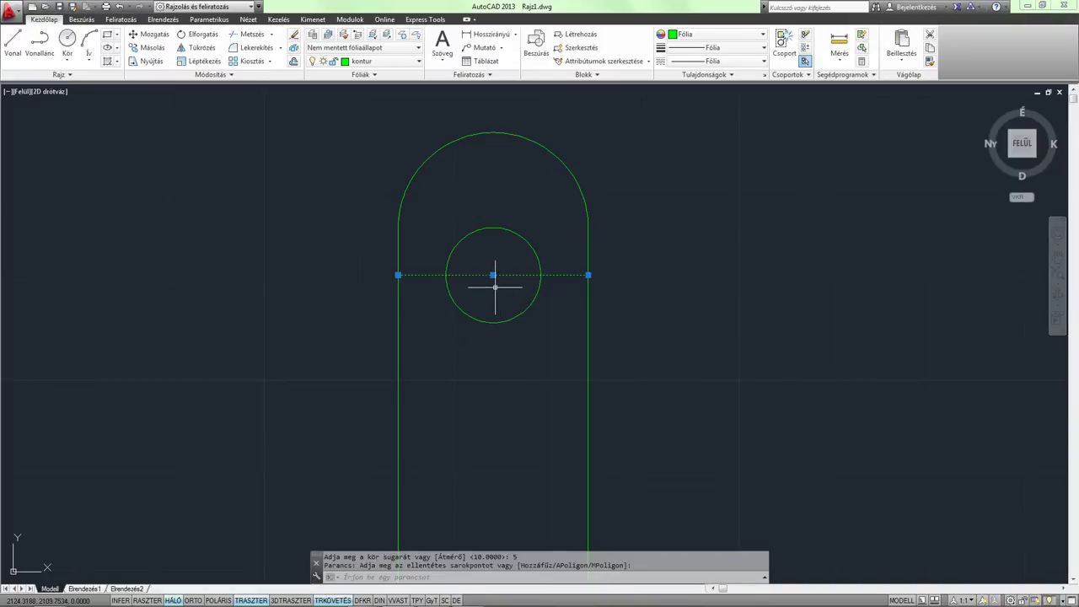
key("Delete")
left_click(519, 303)
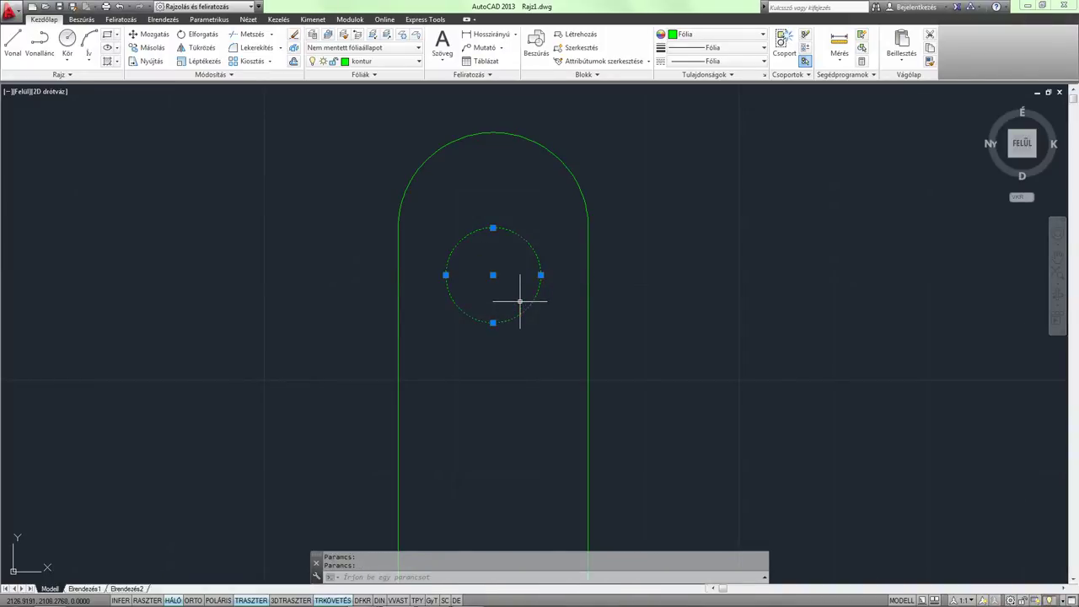
Mirror the top hole about a horizontal line through the slot's middle, keeping the original
scroll(520, 301, "down", 2)
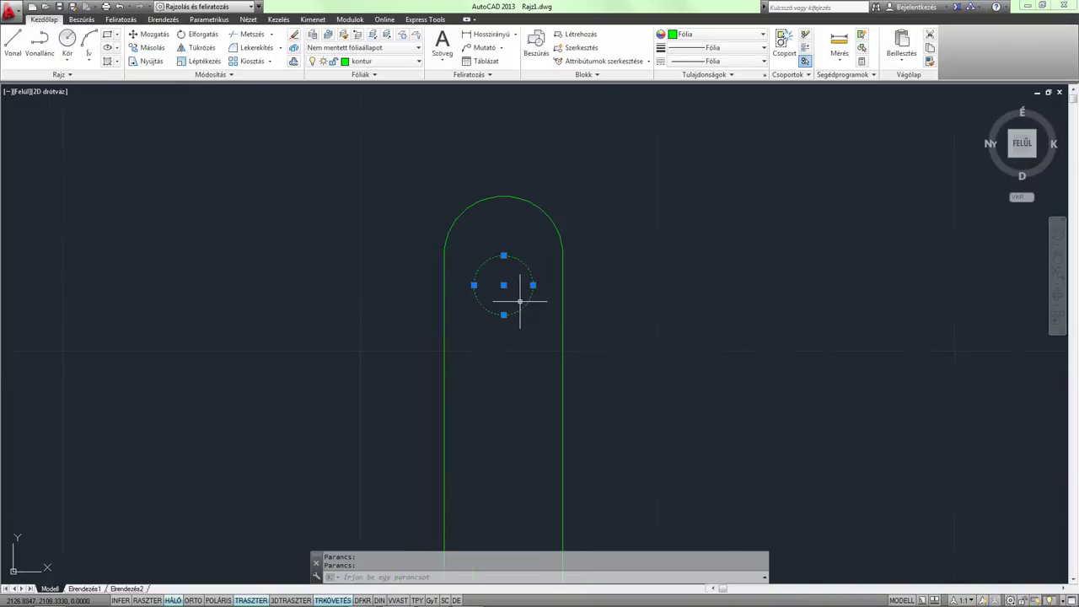
scroll(513, 362, "down", 1)
scroll(502, 304, "down", 1)
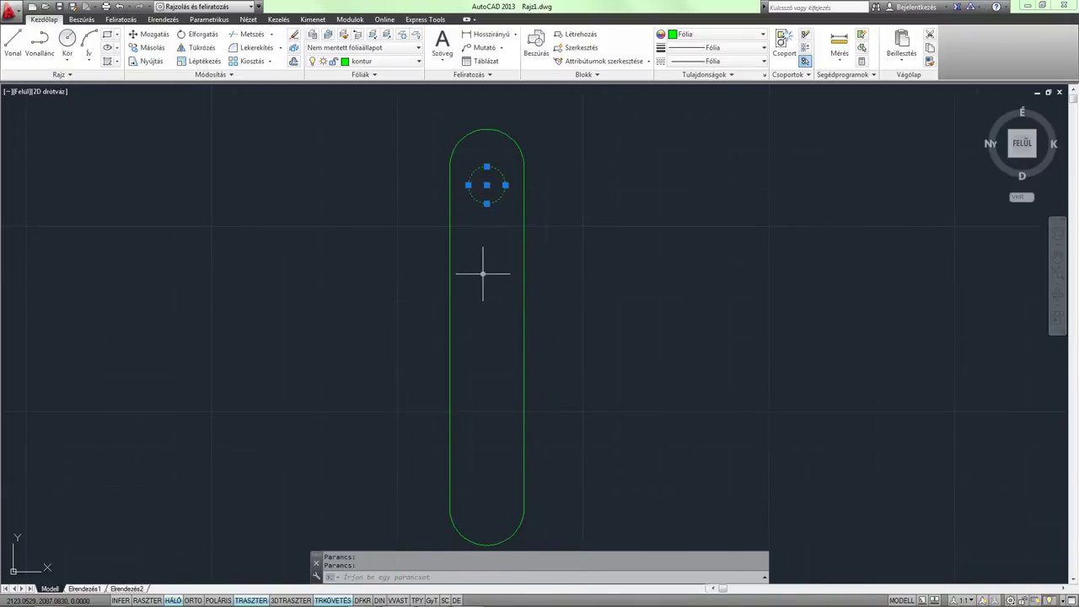
type("t")
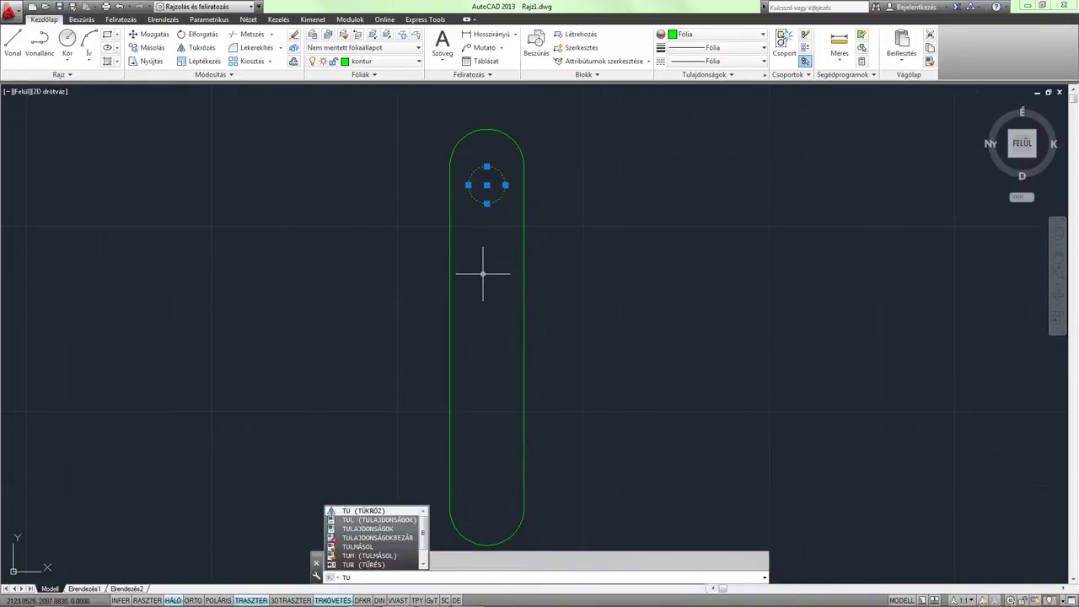
key("Return")
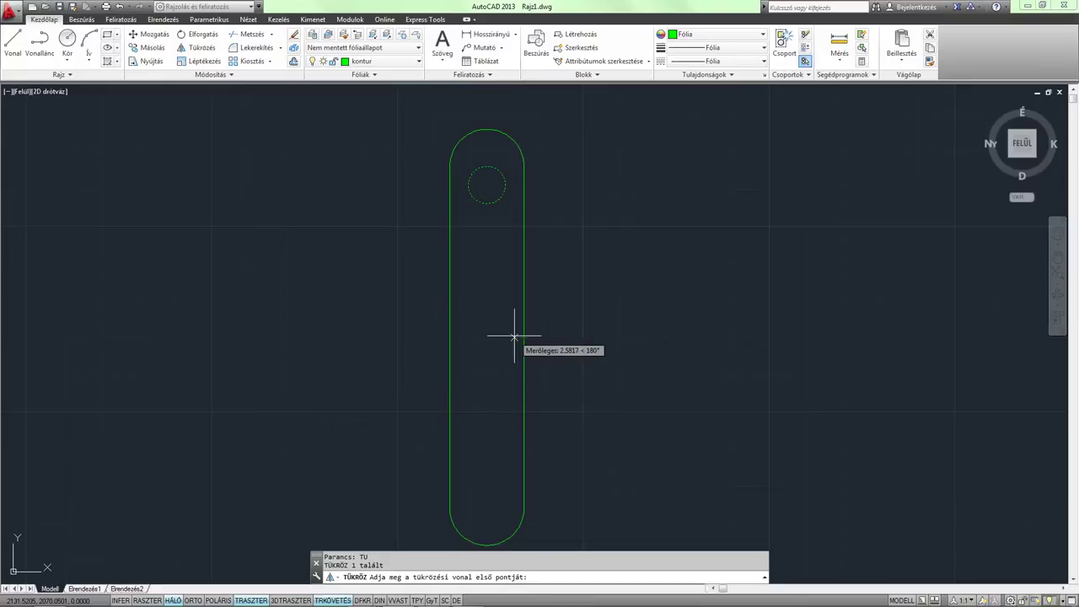
left_click(524, 337)
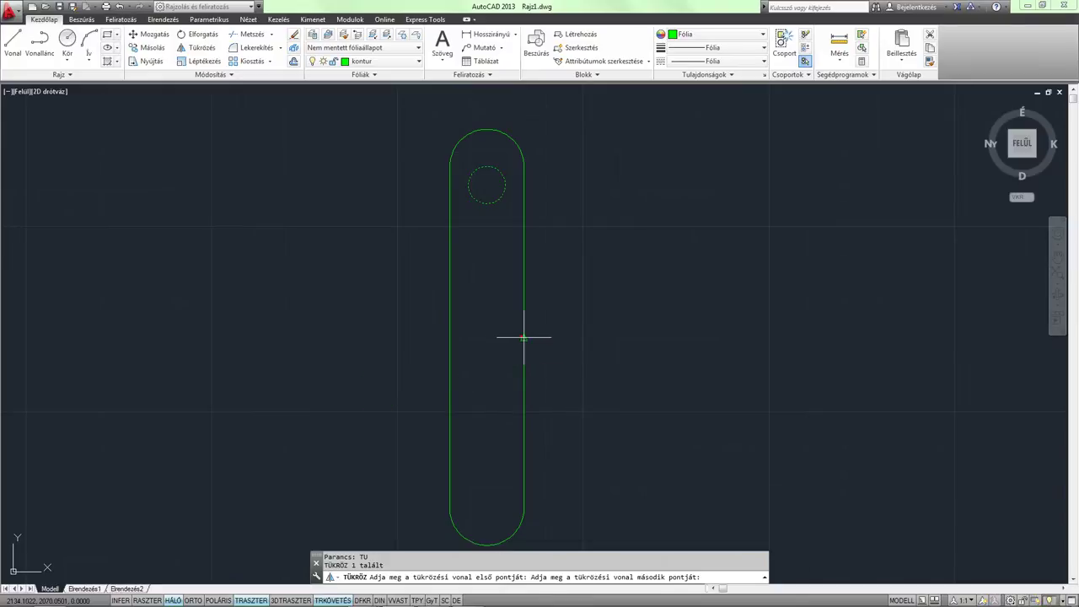
left_click(449, 338)
key("Return")
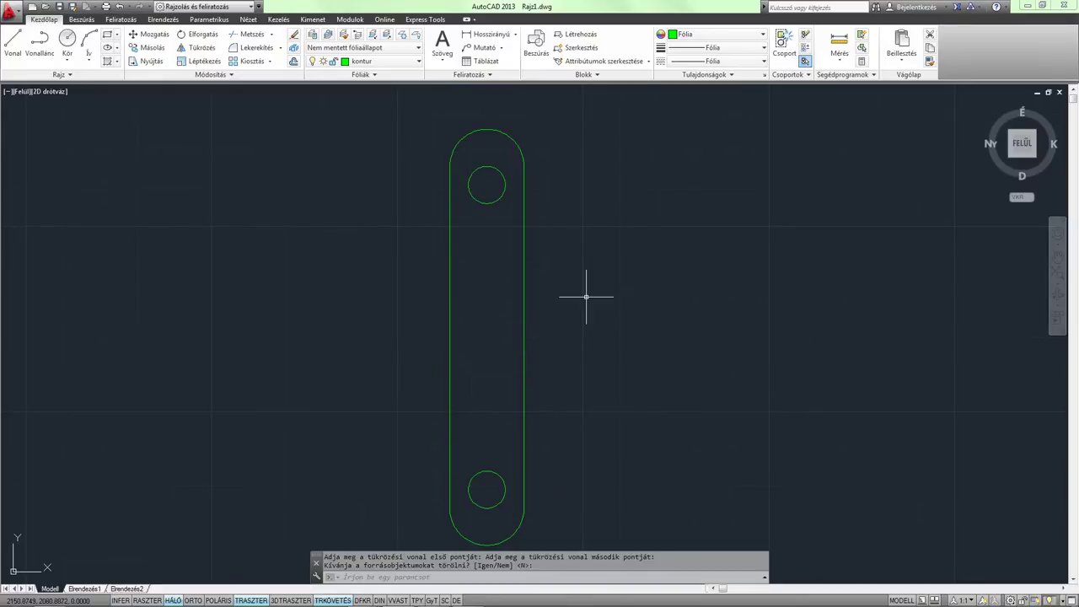
middle_click_drag(590, 295, 605, 279)
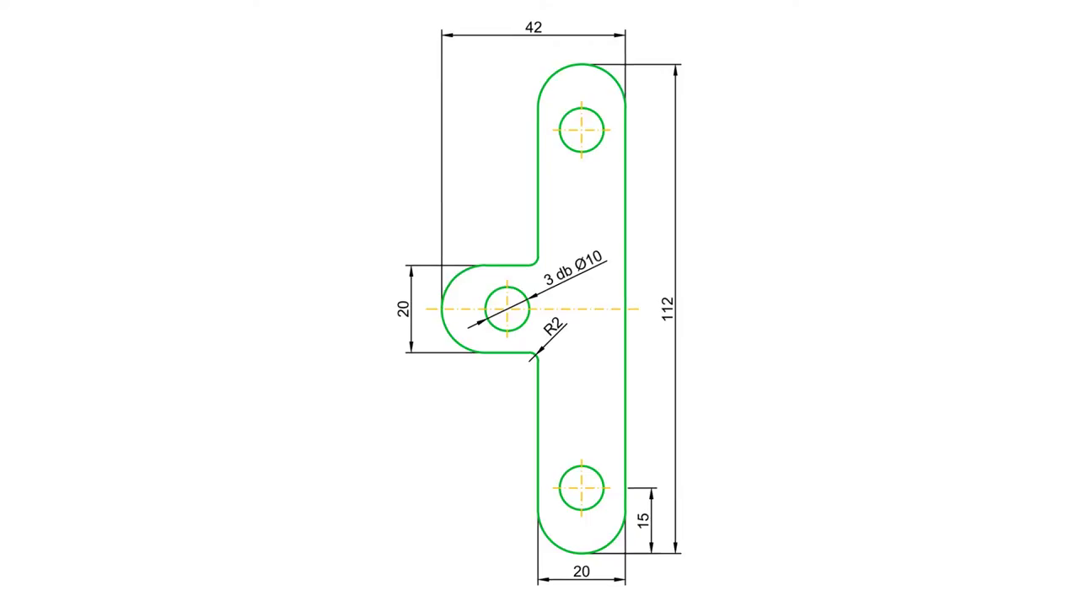
type("P")
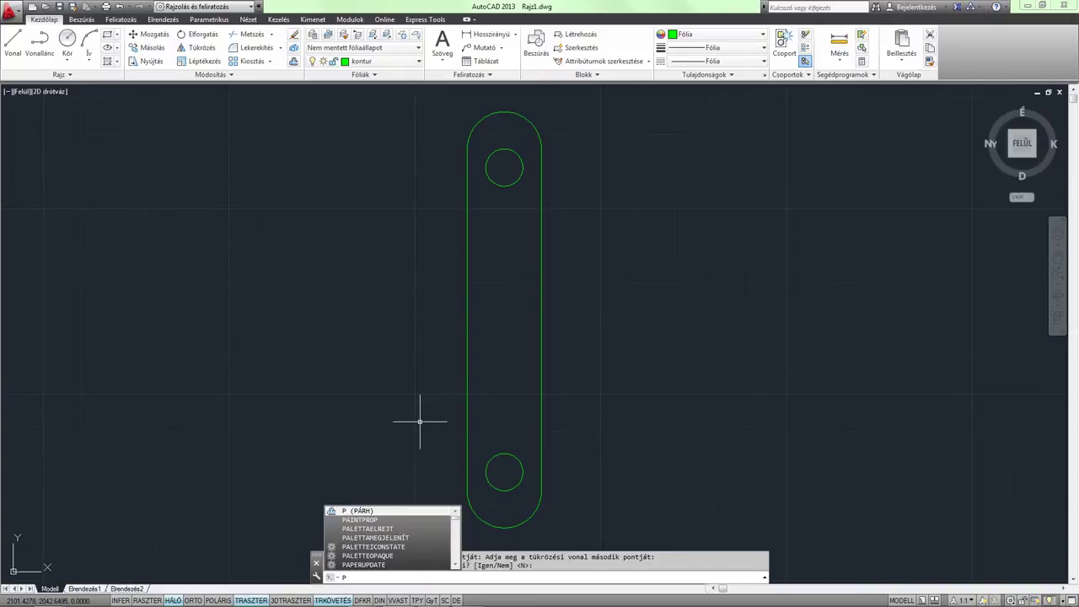
Offset the slot's right edge 45 units to the left to create a new vertical line
key("Return")
type("45")
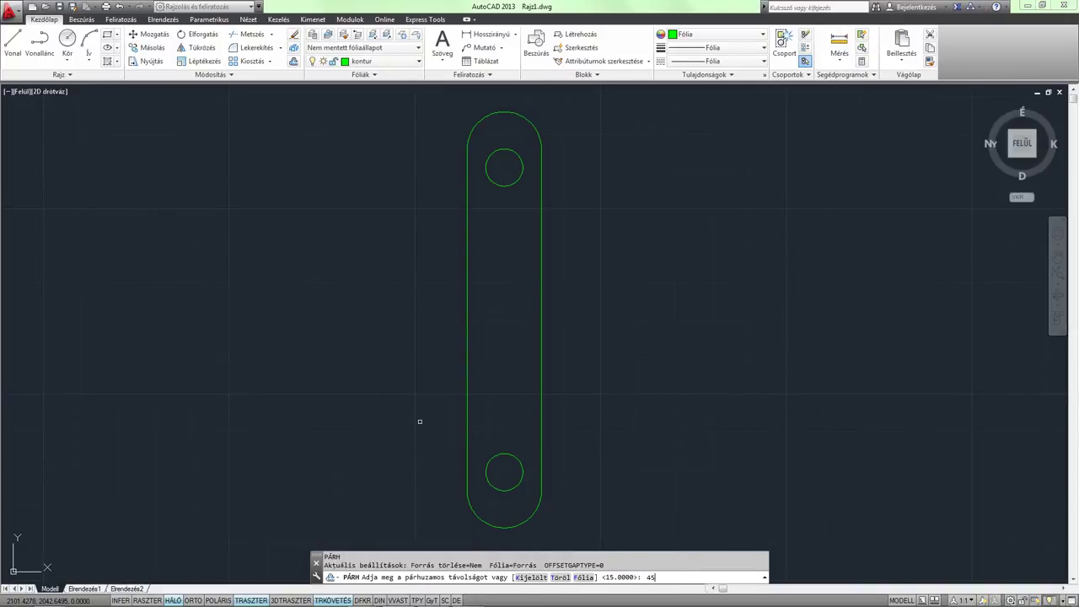
key("Return")
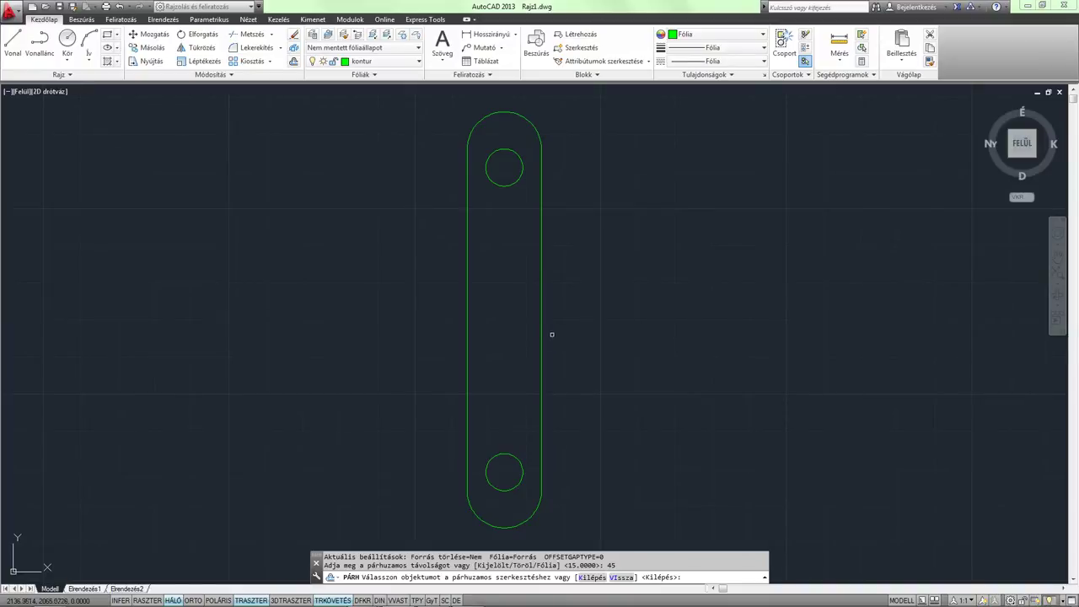
left_click(542, 330)
left_click(394, 328)
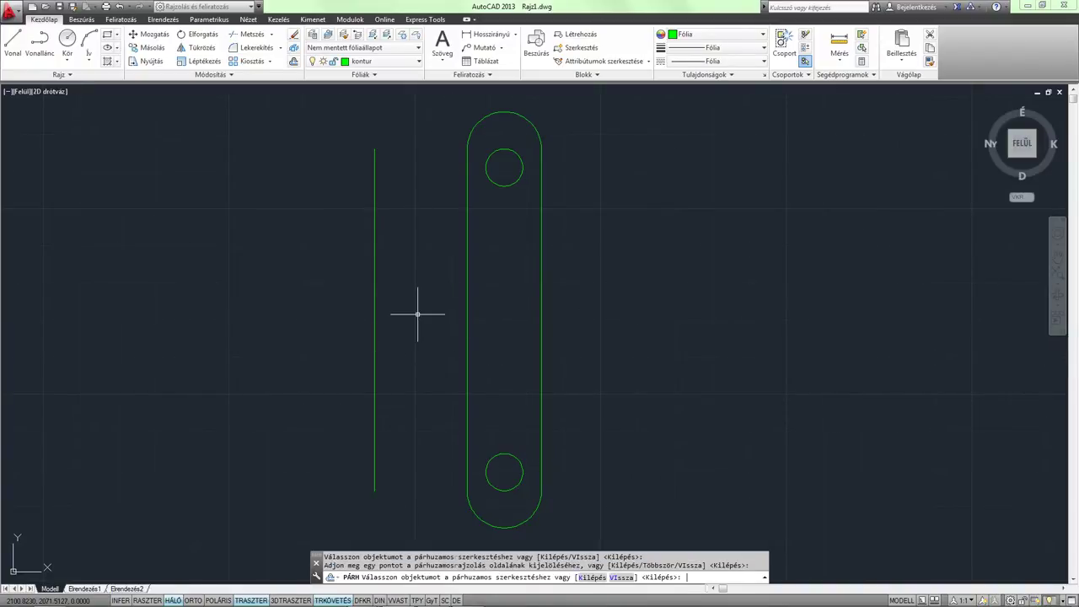
key("Escape")
Draw a horizontal line from the slot's right edge to the new vertical line
left_click(12, 47)
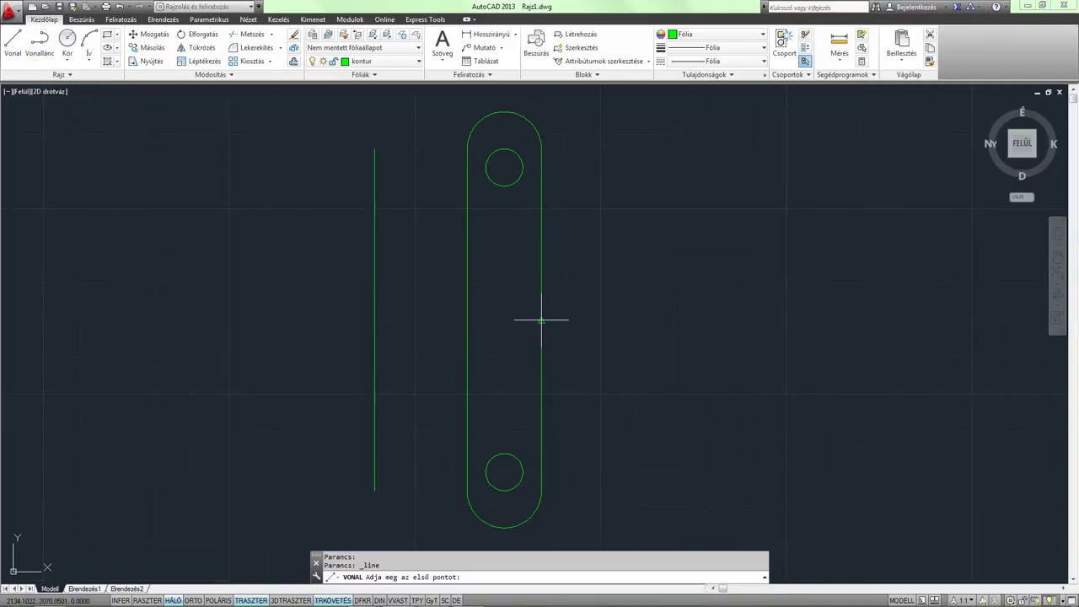
left_click(541, 321)
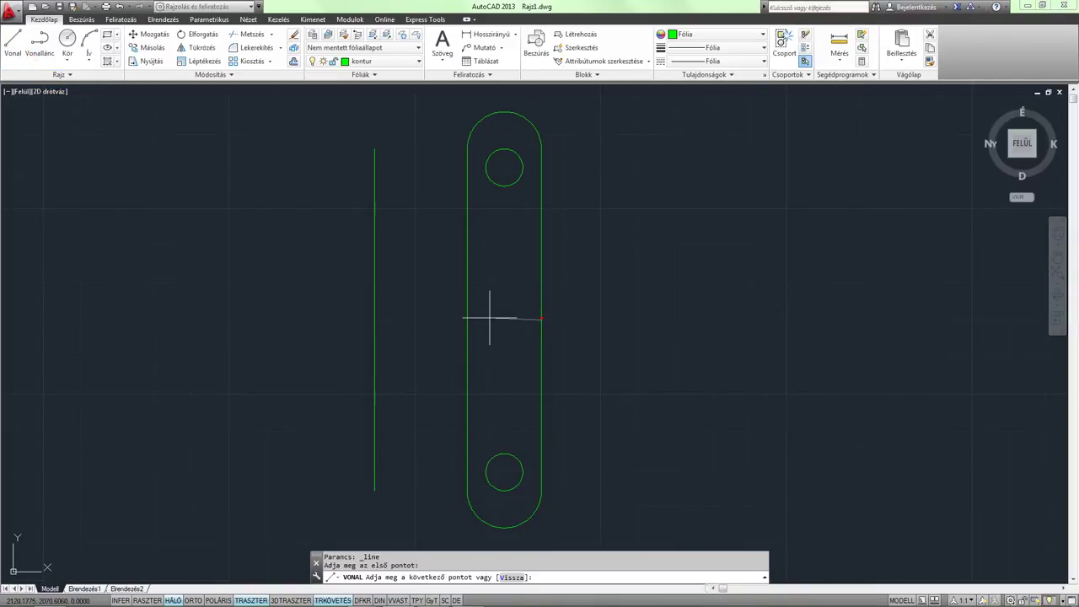
left_click(374, 320)
key("Escape")
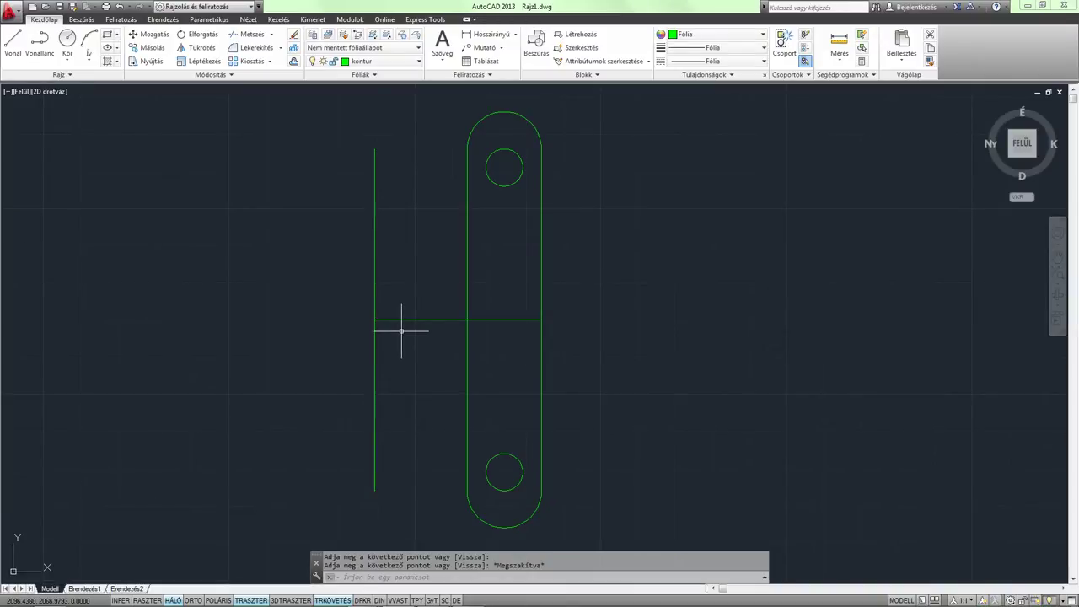
left_click(417, 320)
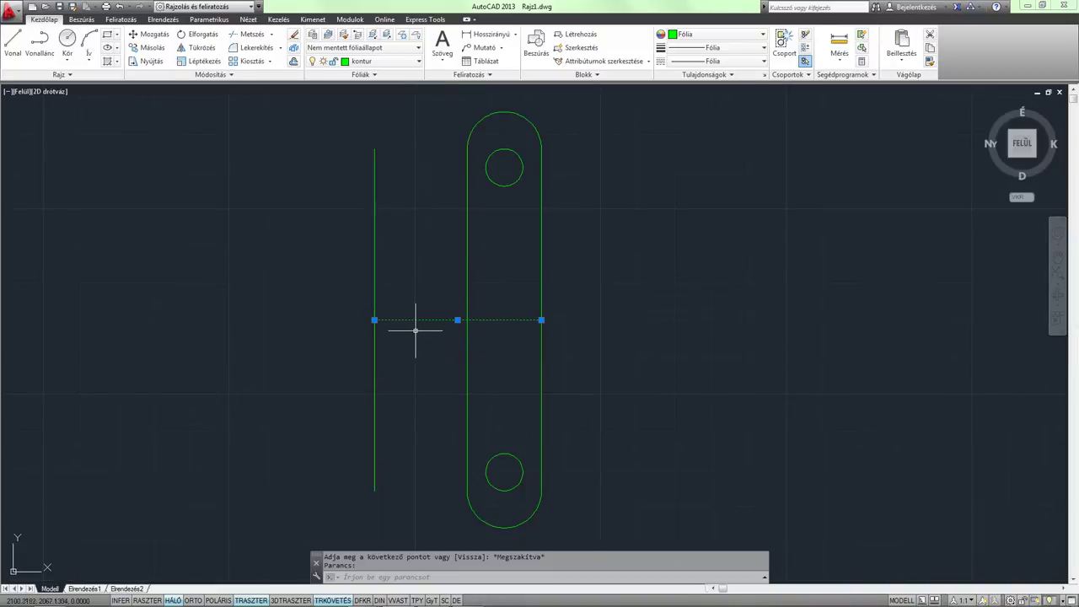
key("Escape")
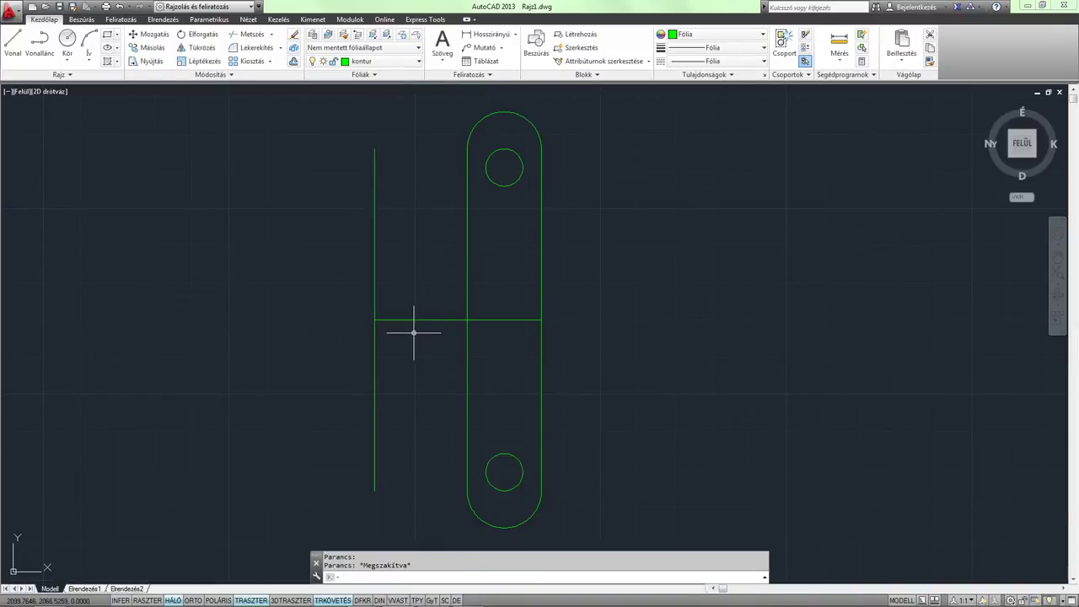
type("Párh")
key("Return")
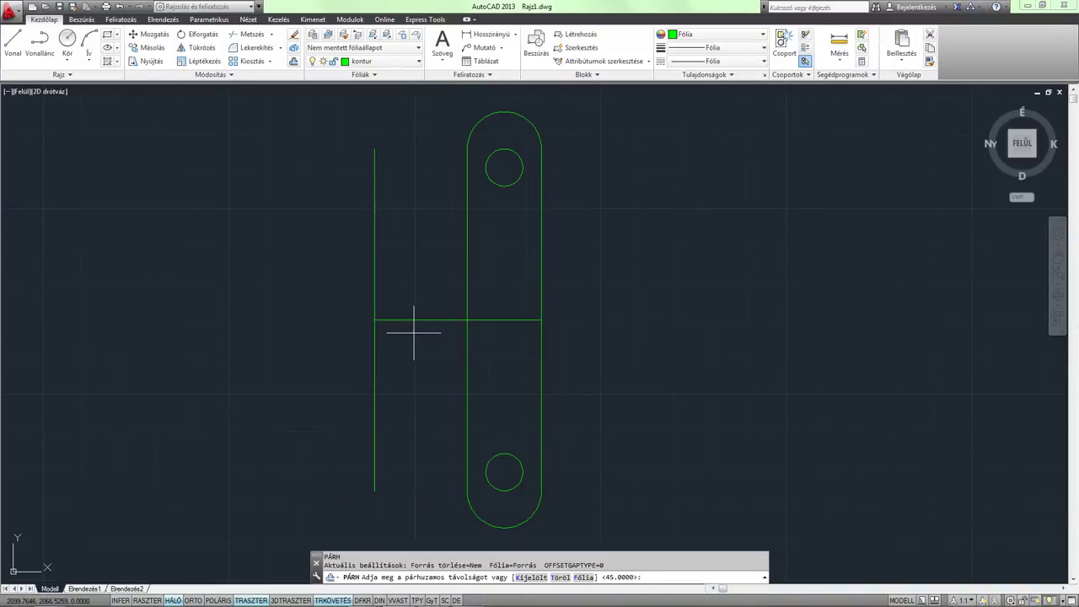
Offset the horizontal connector line by 10 to form a tab edge
type("10")
key("Return")
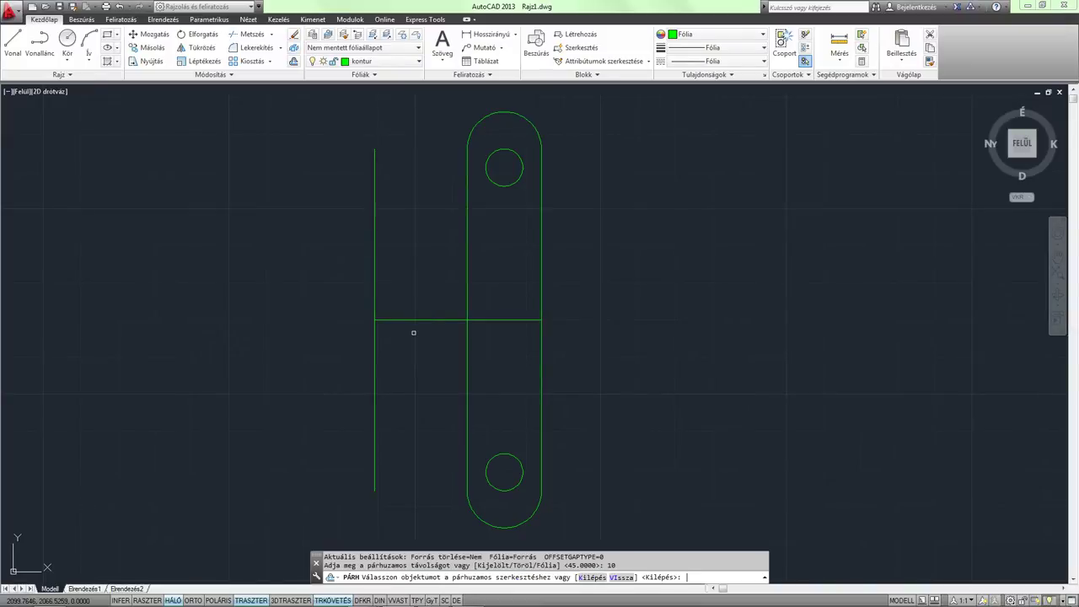
left_click(425, 321)
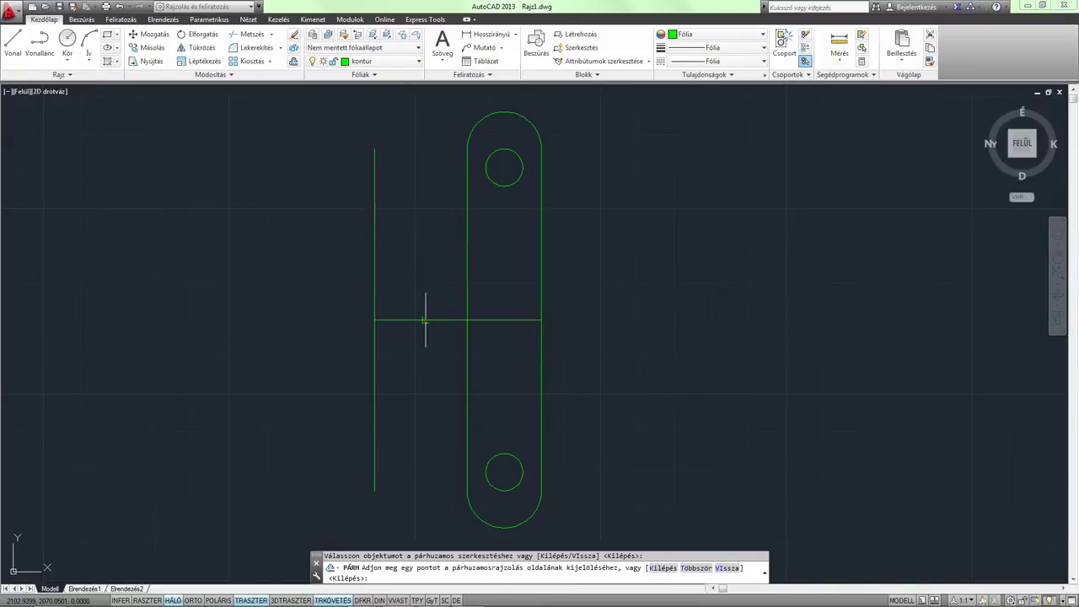
left_click(426, 373)
key("Escape")
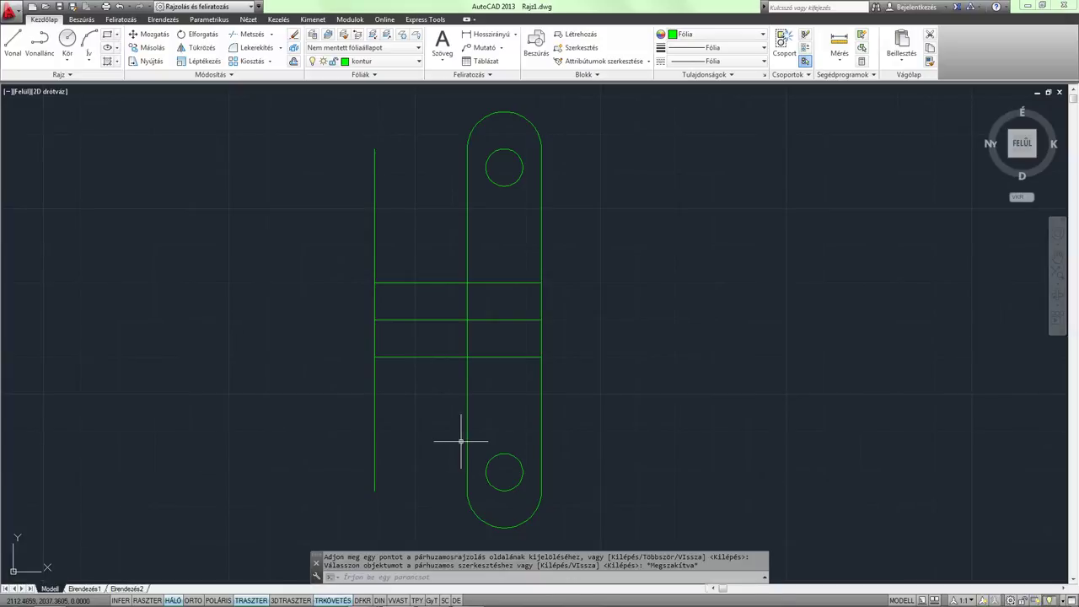
Shorten the long left vertical line with its grips to span the tab's top and bottom edges
left_click(422, 439)
left_click(351, 427)
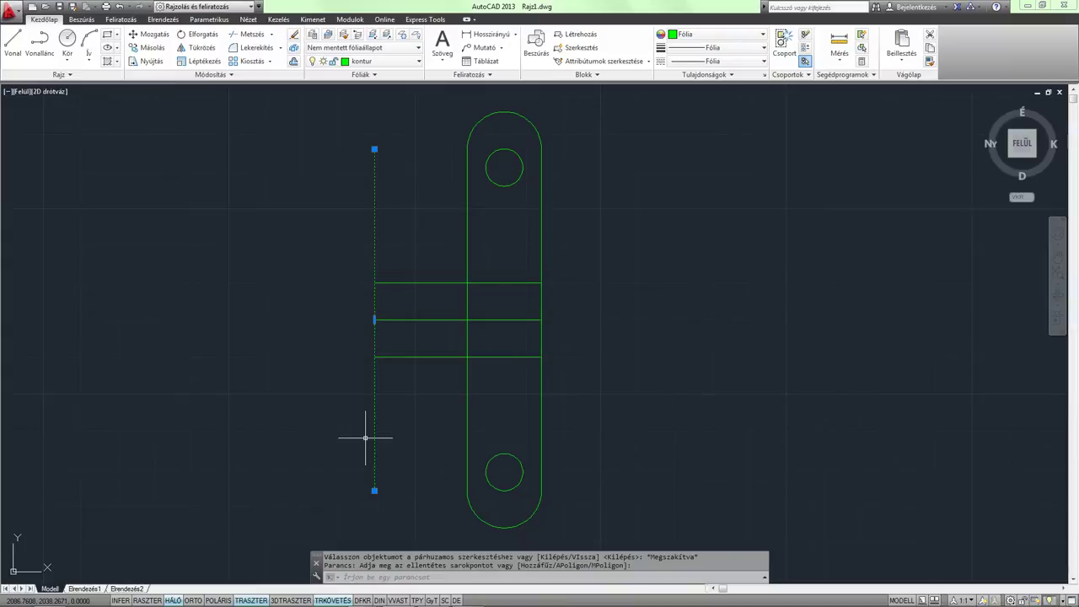
left_click(374, 489)
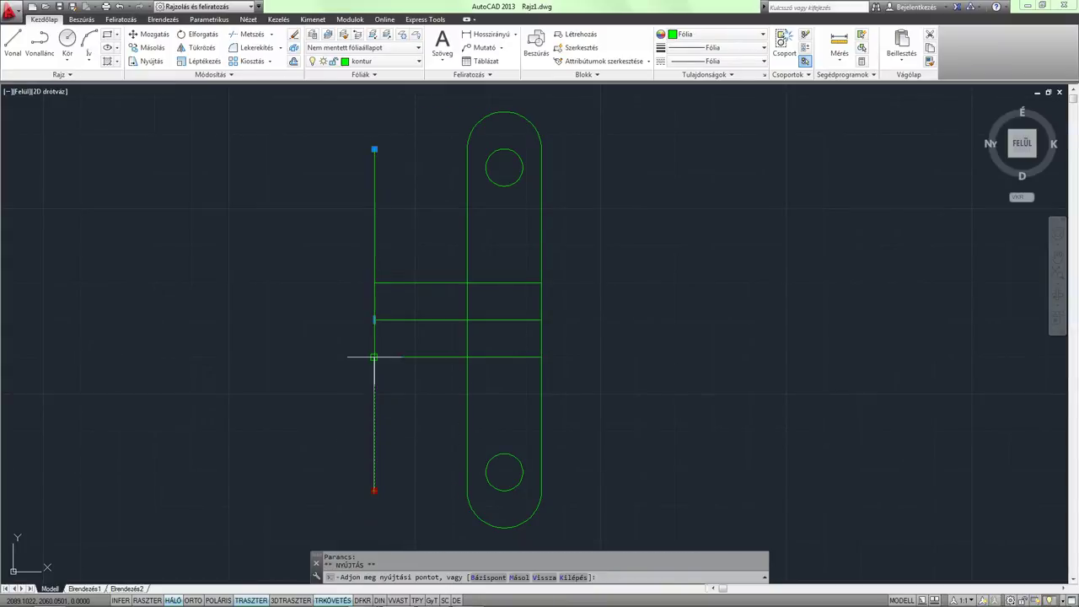
left_click(374, 357)
left_click(375, 149)
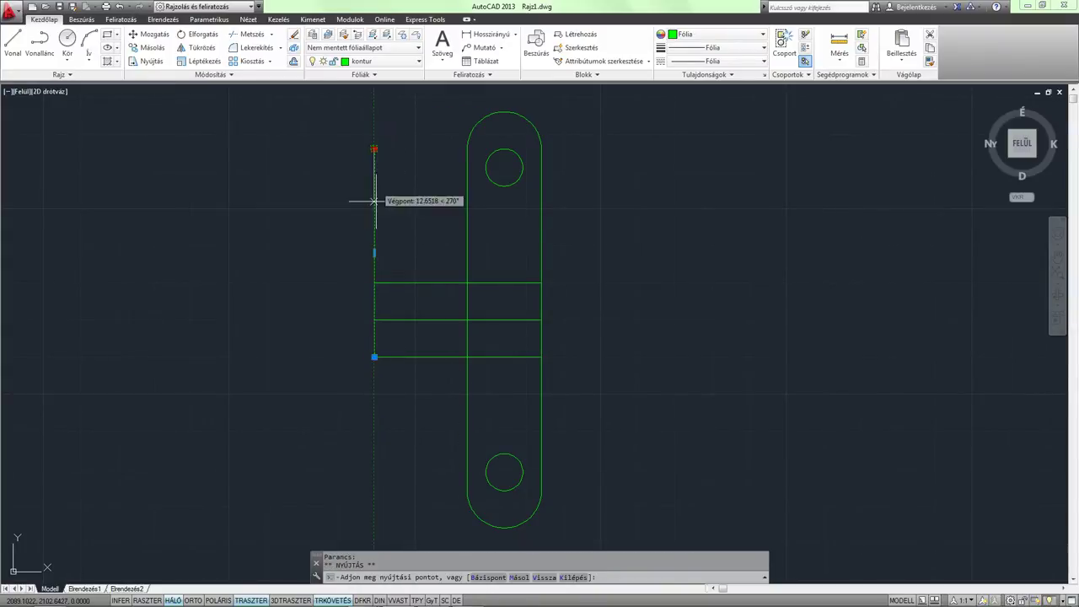
left_click(374, 282)
key("Escape")
scroll(375, 284, "up", 2)
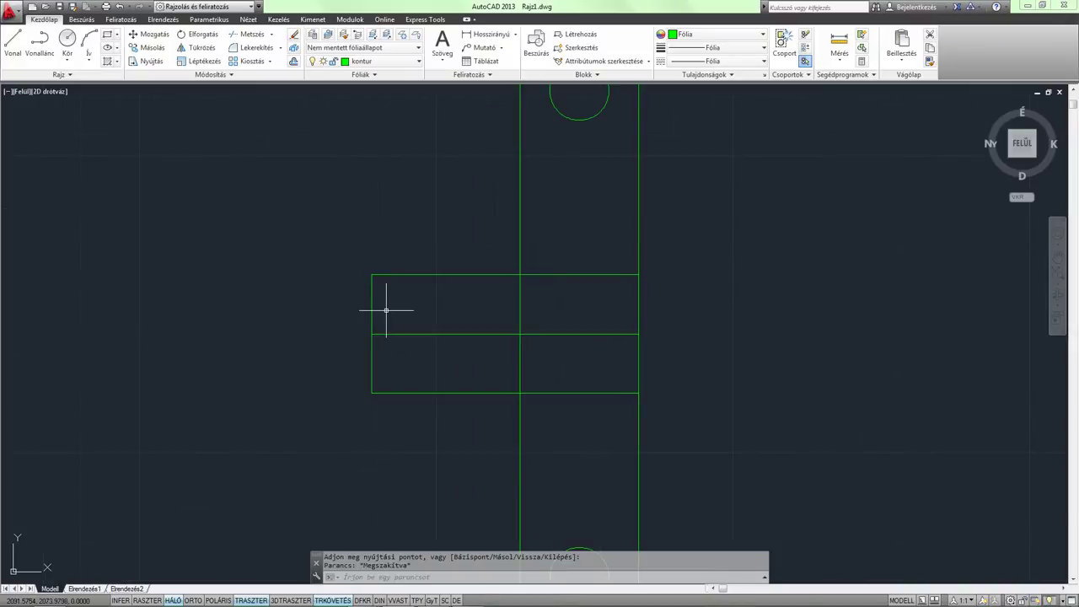
Offset the tab's left edge 15 units to the right inside the tab
type("párh")
key("Return")
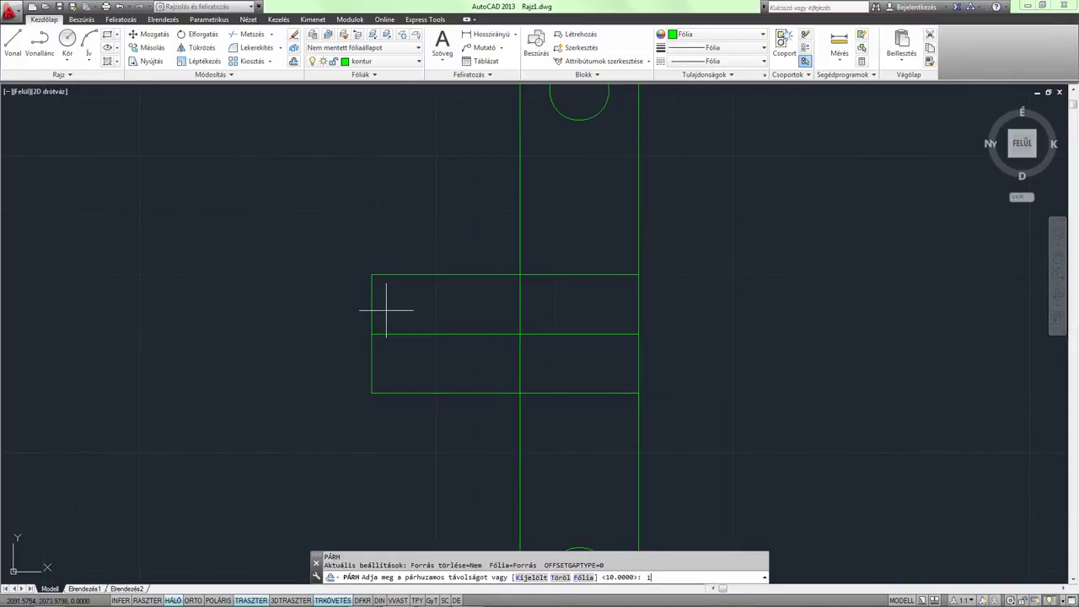
type("5")
key("Return")
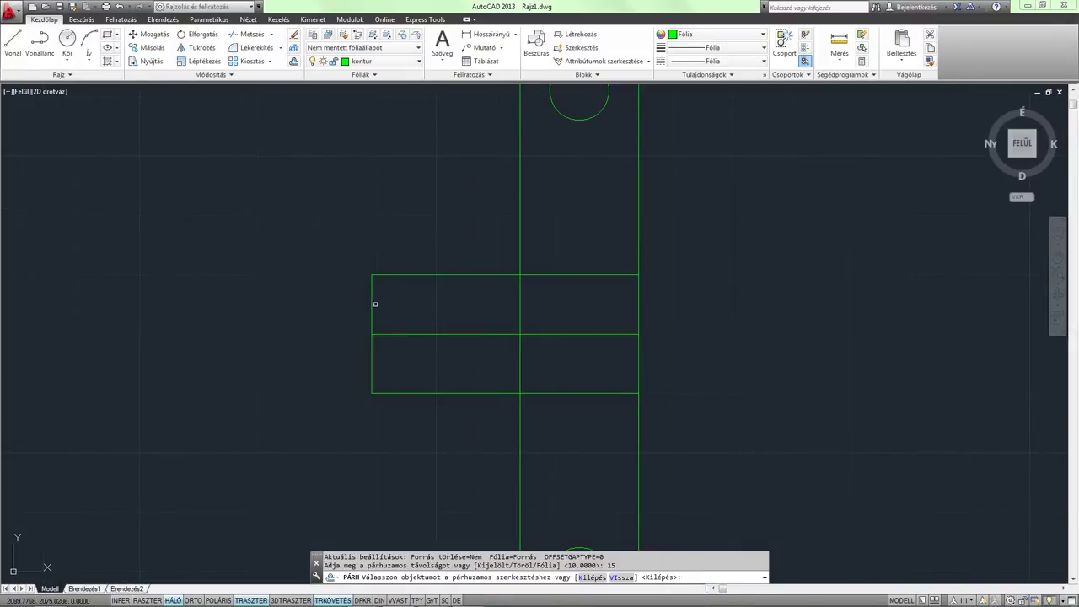
left_click(372, 307)
left_click(468, 321)
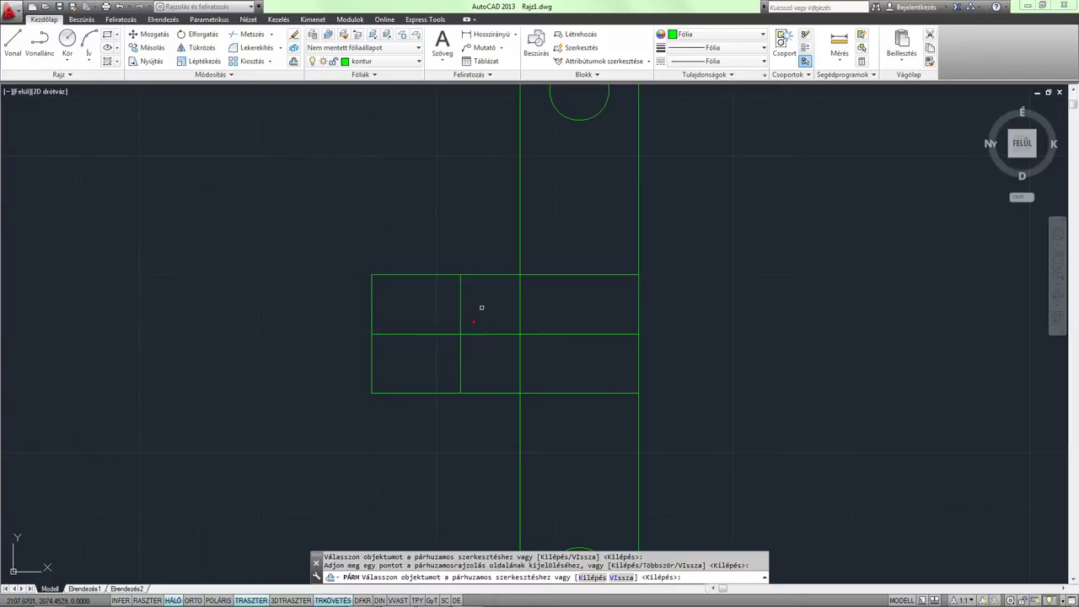
scroll(477, 308, "down", 2)
key("Escape")
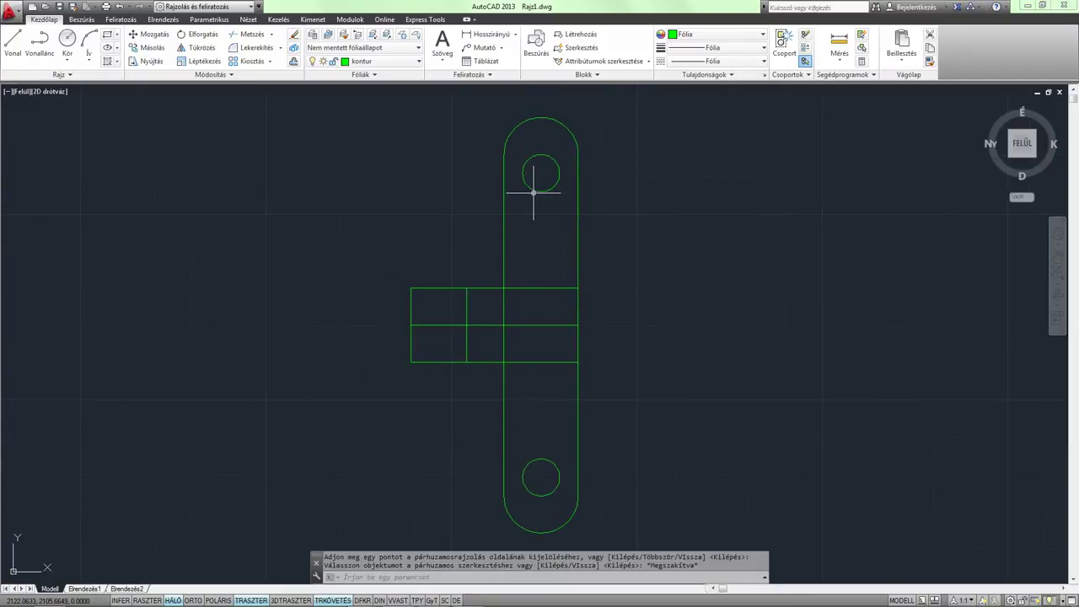
Copy the top hole from its centre and paste it at the tab's line intersection
left_click(535, 192)
key("ctrl+shift+c")
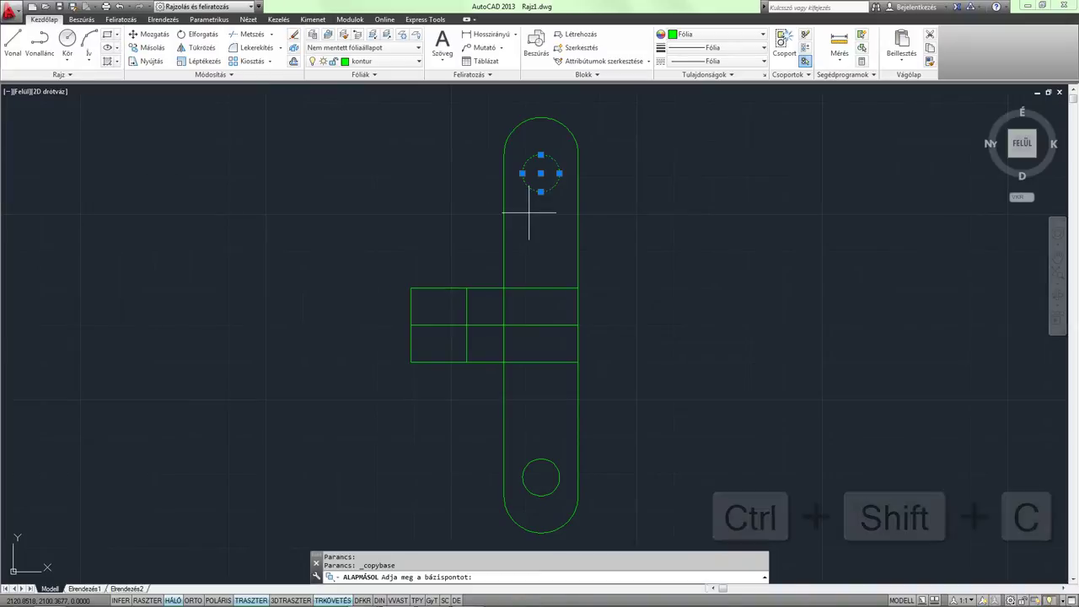
left_click(541, 172)
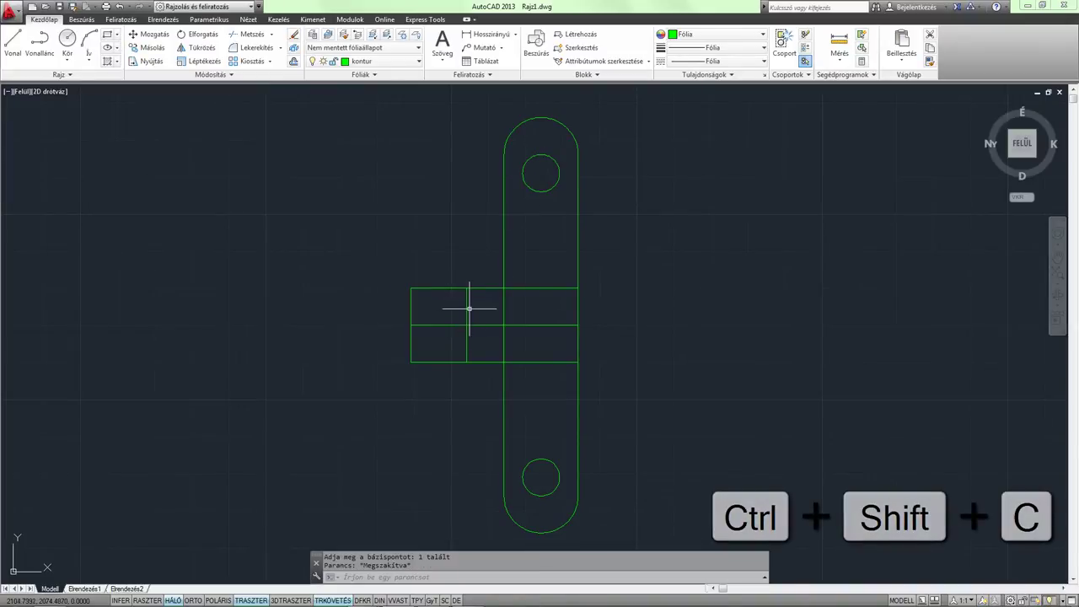
key("ctrl+v")
left_click(466, 324)
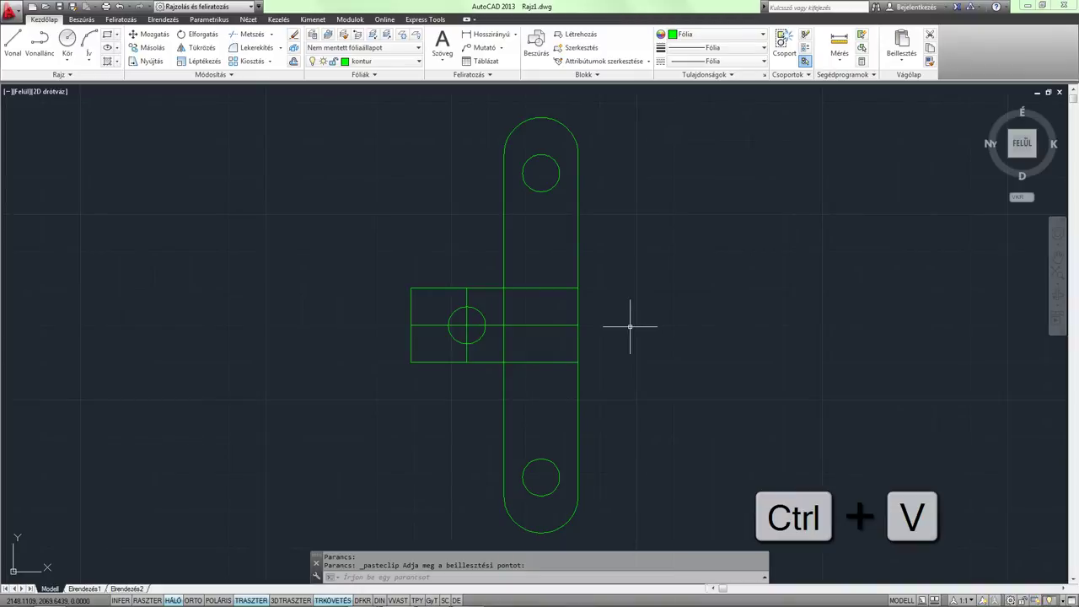
Draw a Tan-Tan-Tan circle touching the tab's left, top and bottom edges
left_click(71, 60)
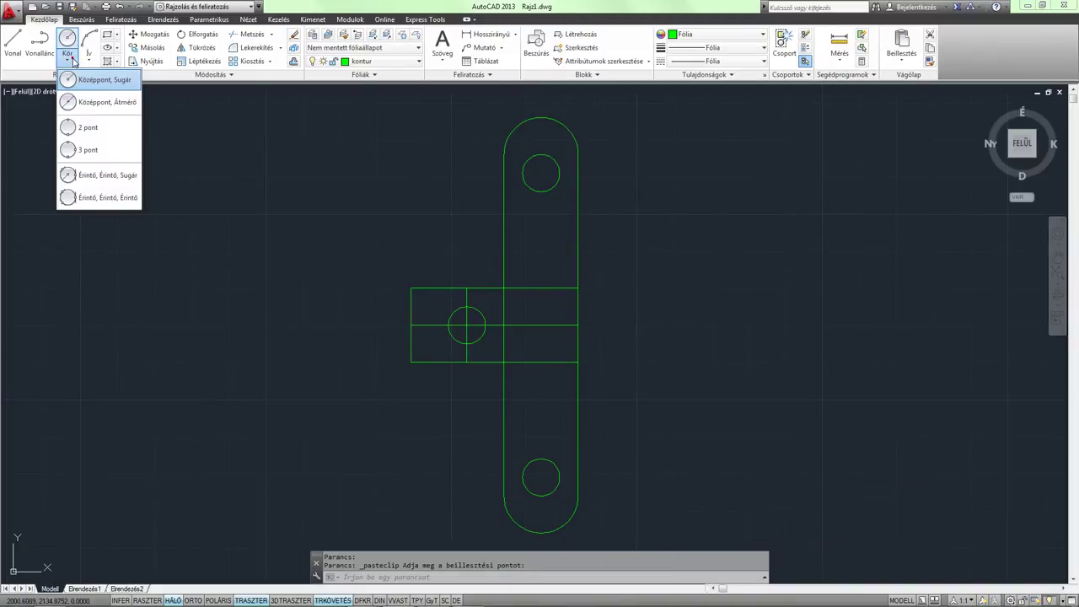
left_click(100, 199)
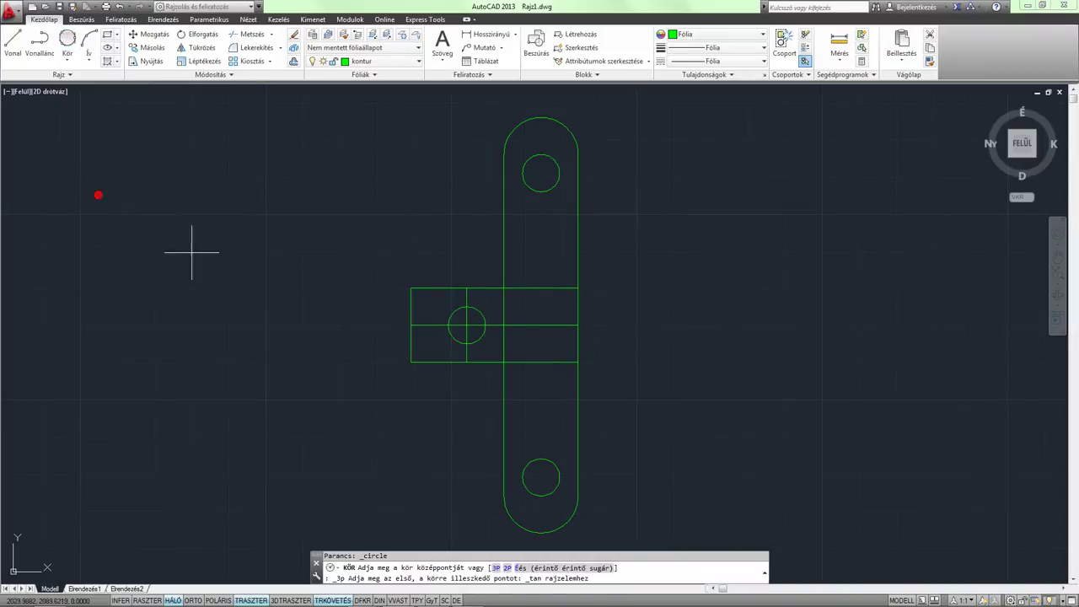
left_click(411, 308)
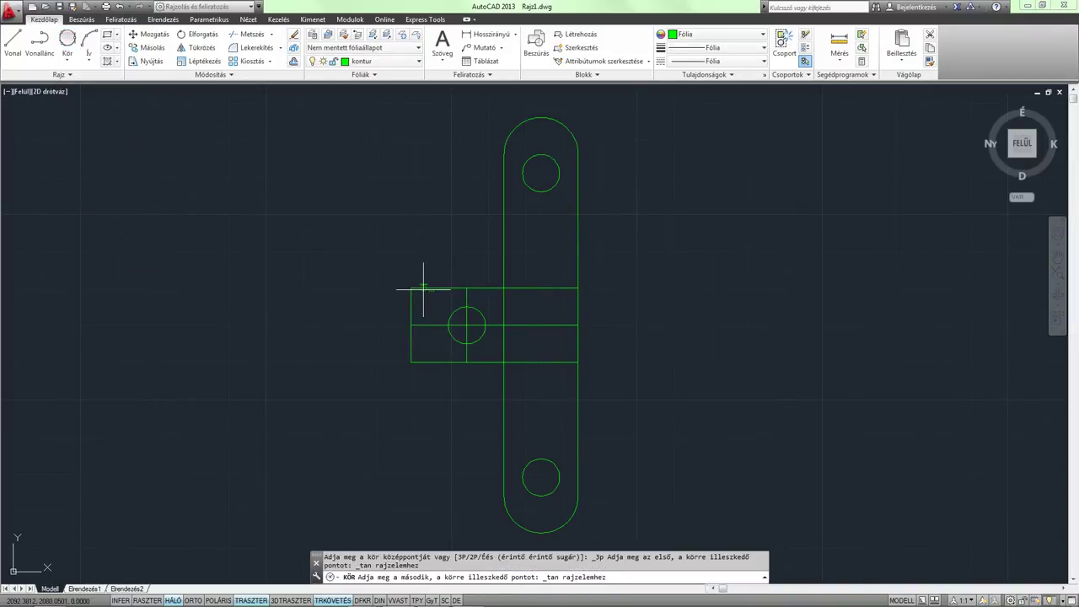
left_click(423, 289)
left_click(429, 362)
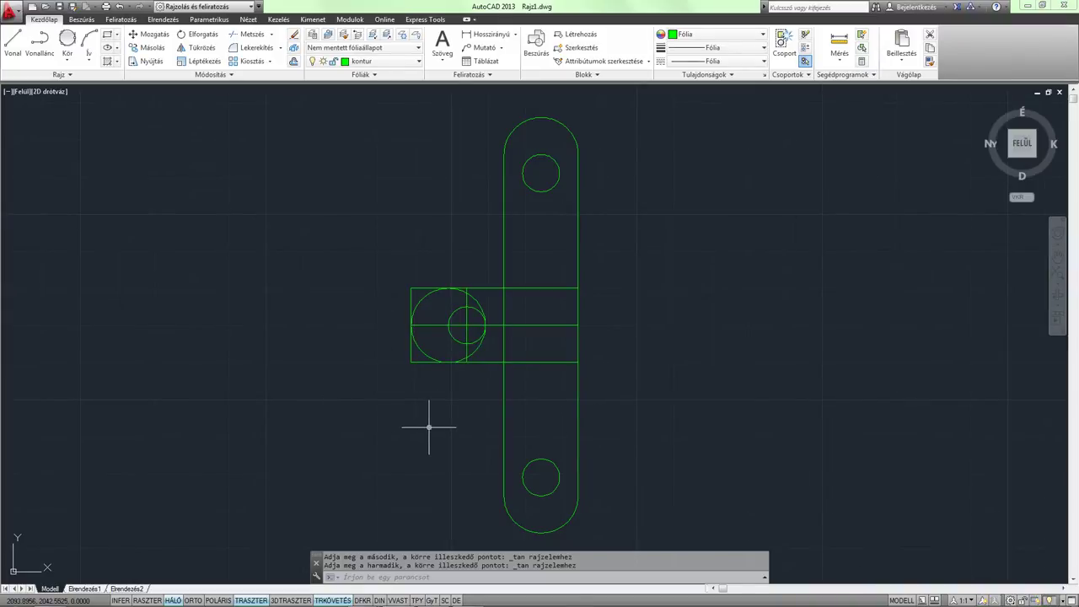
Trim the tab's left corners and the circle's excess using all edges as cutters
type("ME")
key("Return")
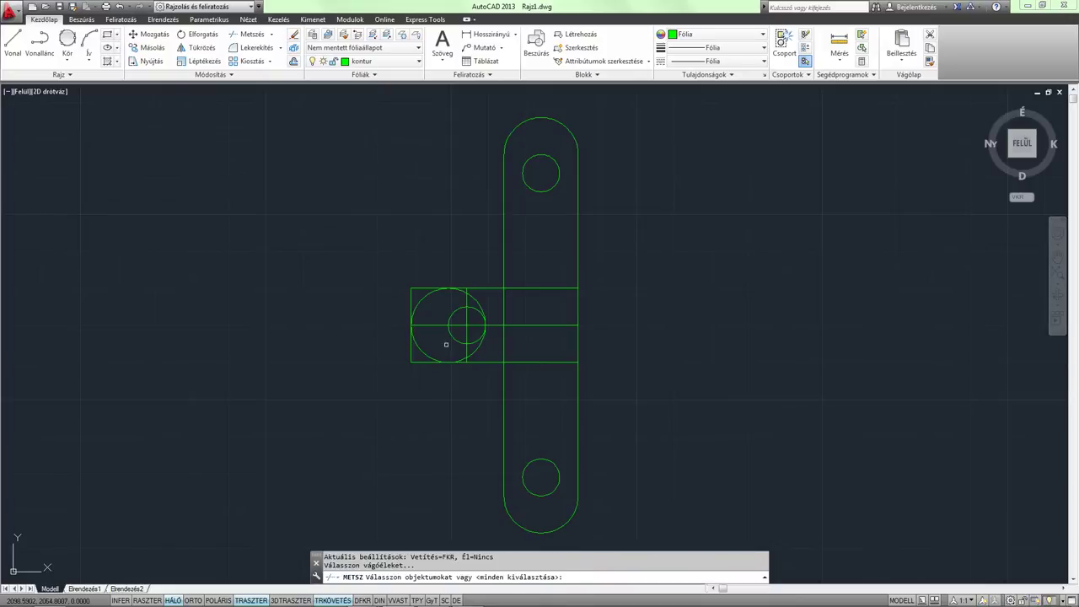
key("Return")
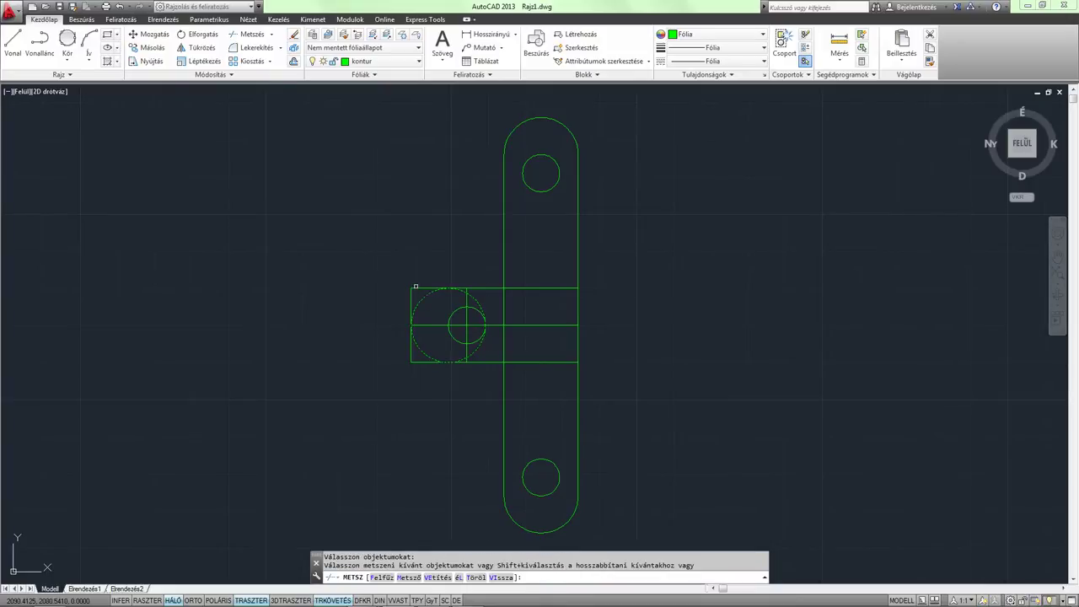
left_click(413, 295)
left_click(410, 298)
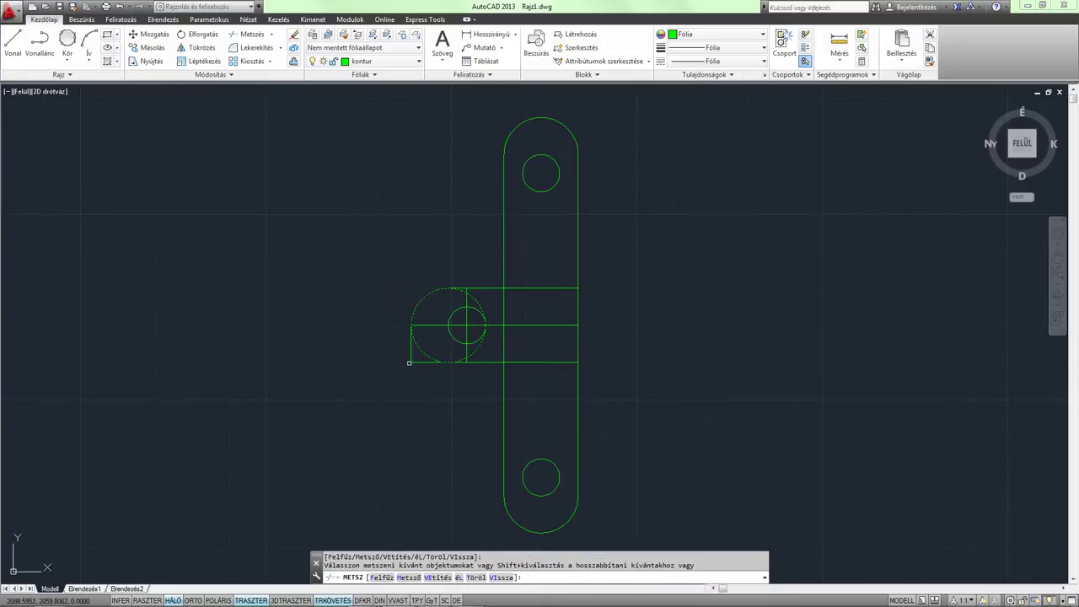
left_click(413, 362)
key("Return")
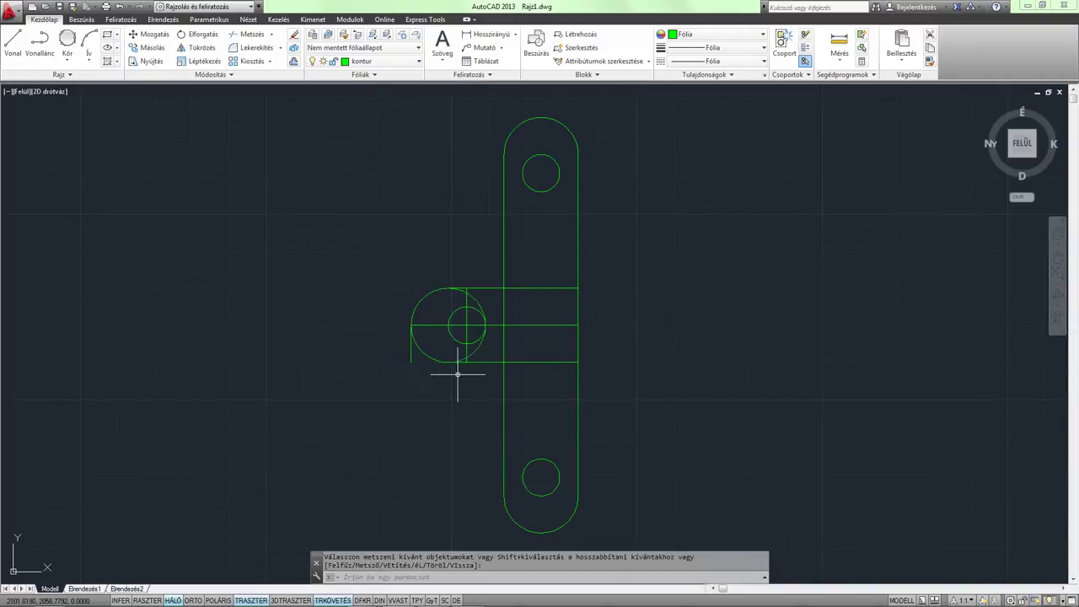
Trim again against the tab's top and bottom edges and erase the leftover stub
key("Return")
left_click(481, 363)
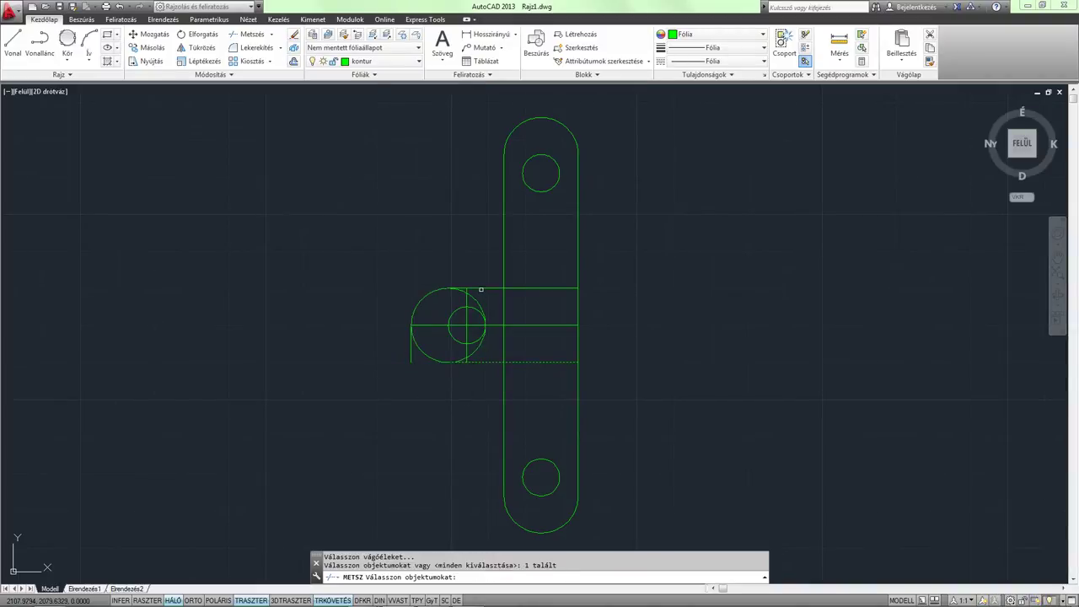
left_click(480, 290)
key("Return")
key("Escape")
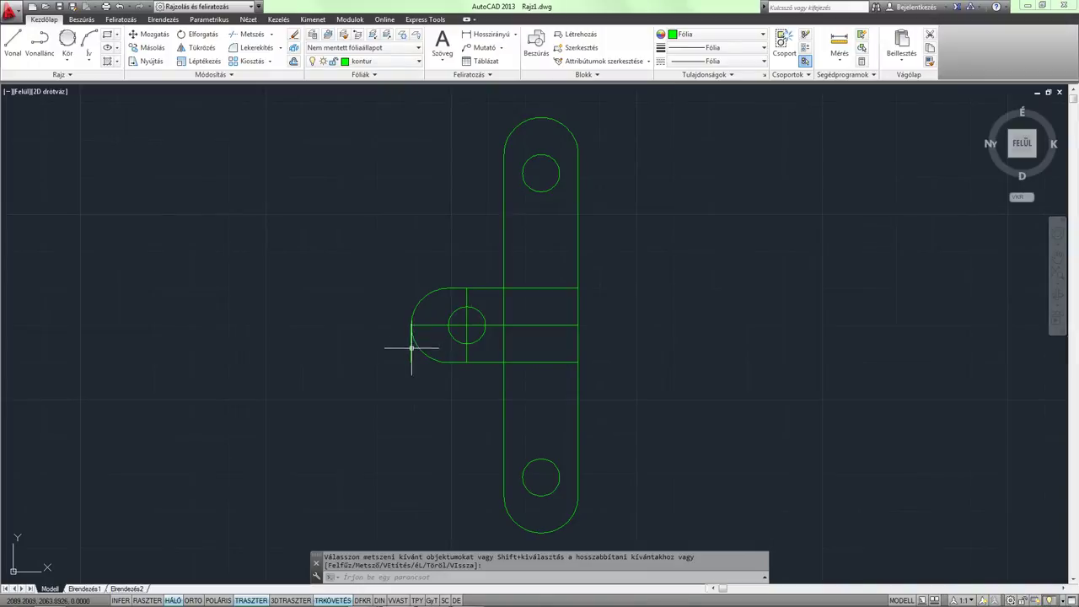
left_click(411, 354)
key("Delete")
middle_click_drag(472, 354, 392, 354)
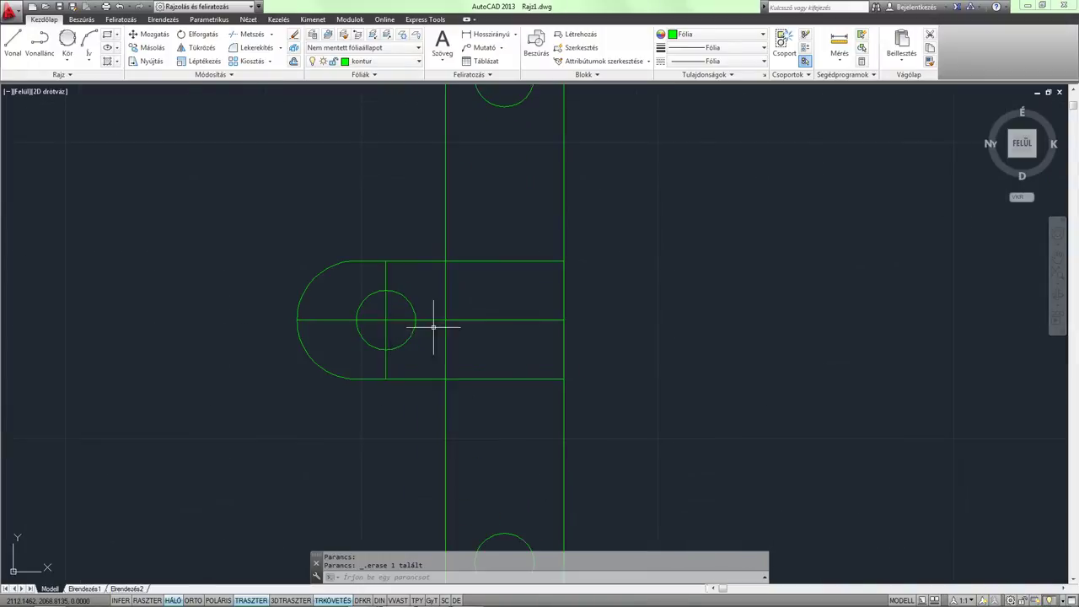
Delete the vertical line passing through the tab's hole
scroll(396, 347, "up", 2)
scroll(523, 302, "up", 1)
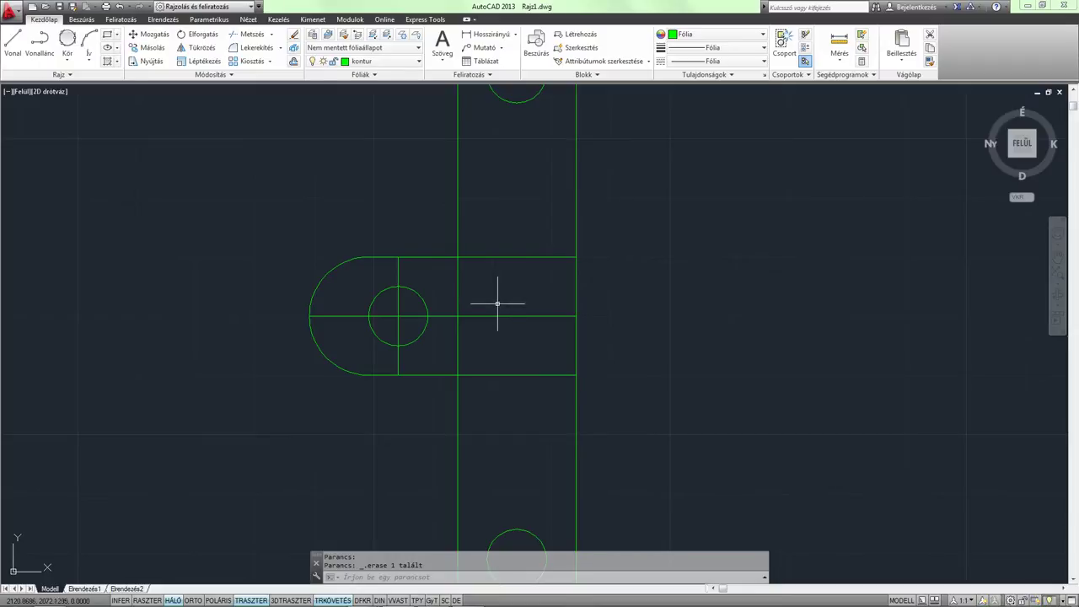
left_click(397, 280)
key("Delete")
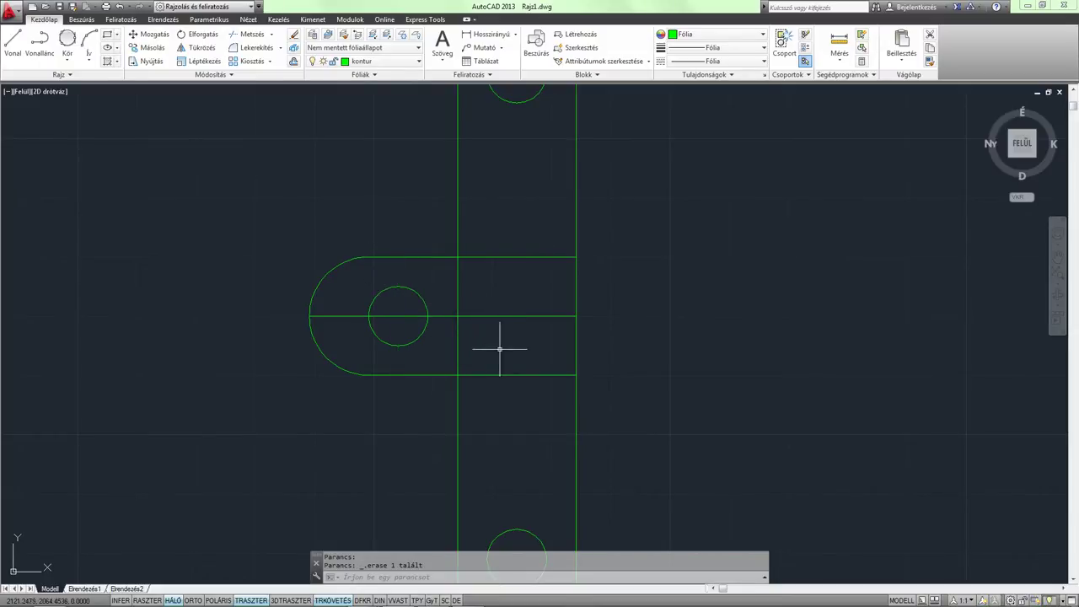
Select the plate's left edge where it crosses the tab
left_click(501, 325)
left_click(482, 290)
middle_click_drag(473, 271, 491, 301)
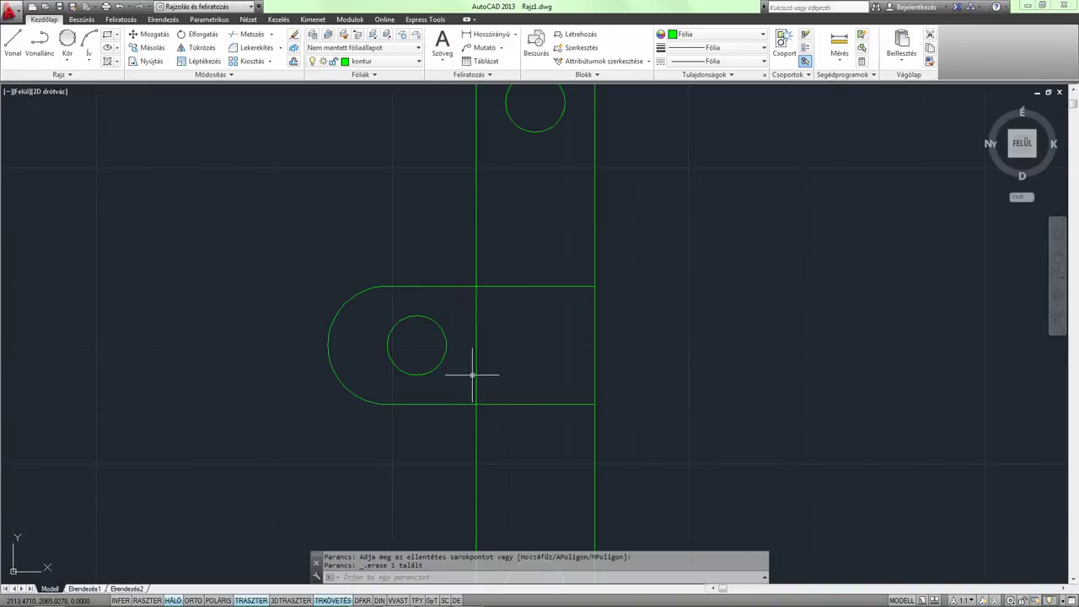
middle_click_drag(481, 393, 487, 363)
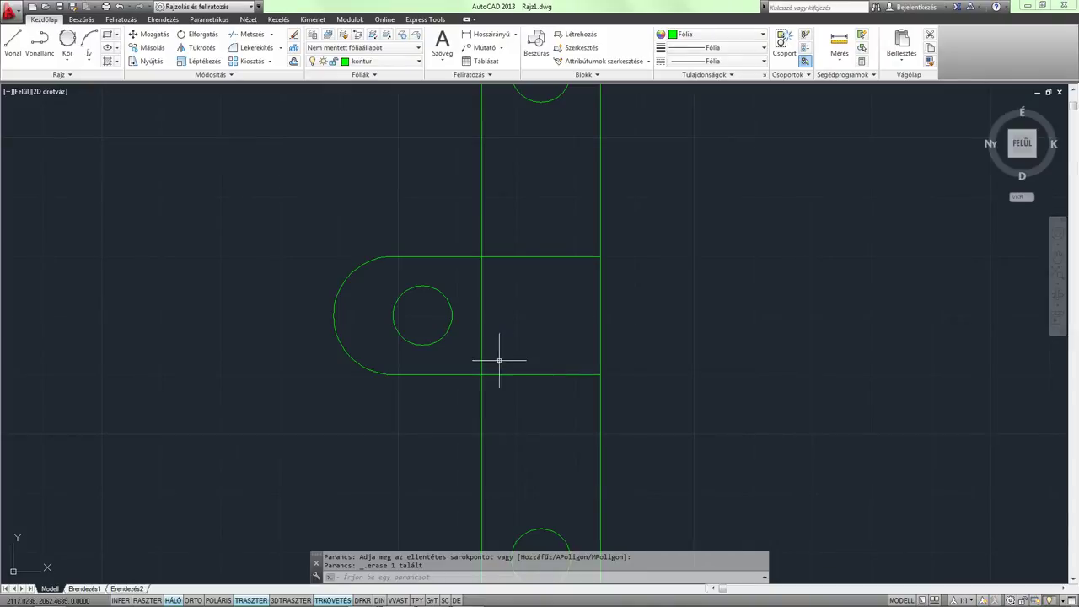
scroll(487, 276, "up", 2)
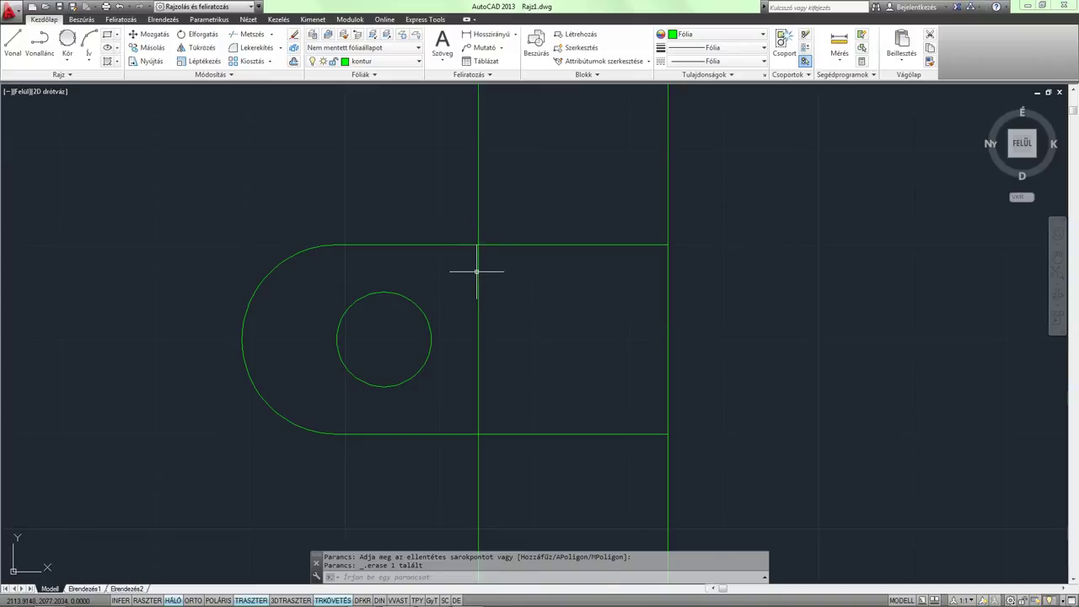
left_click(477, 270)
left_click(477, 300)
left_click(476, 297)
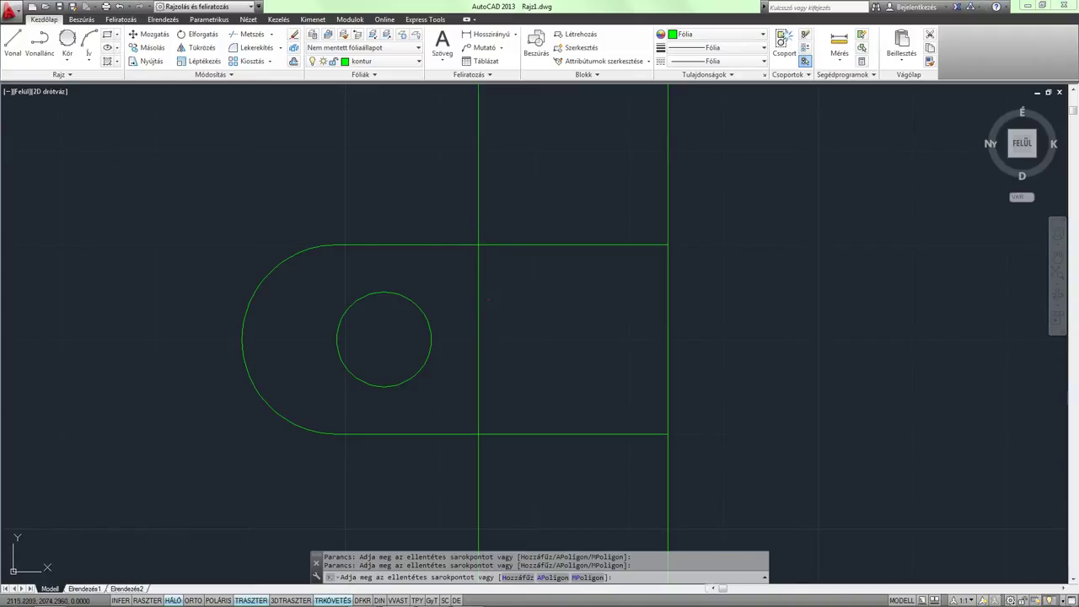
left_click(488, 378)
middle_click_drag(488, 378, 502, 272)
scroll(504, 392, "down", 2)
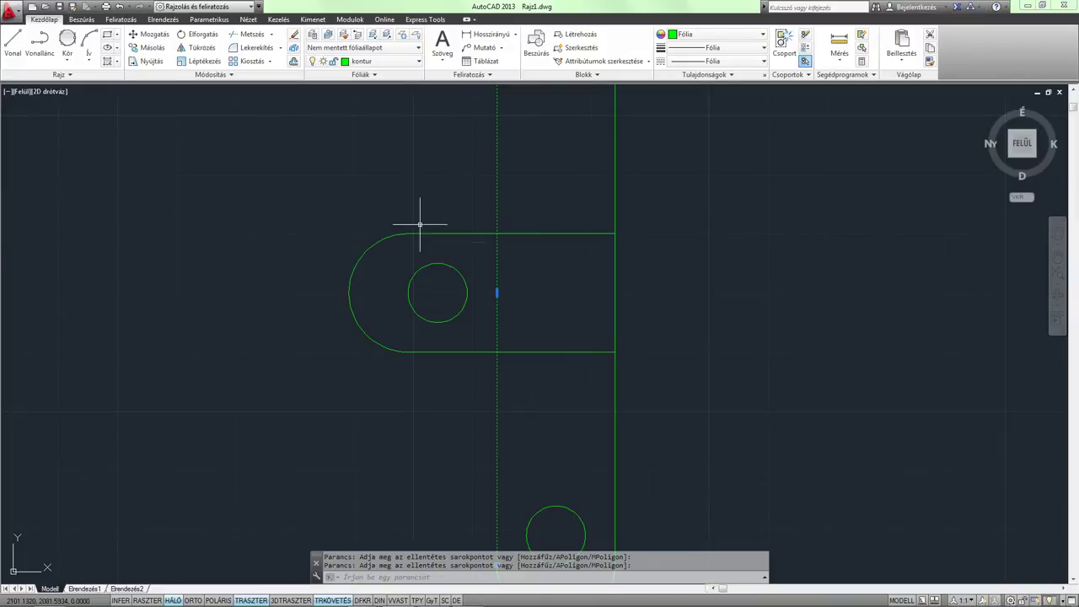
left_click(235, 78)
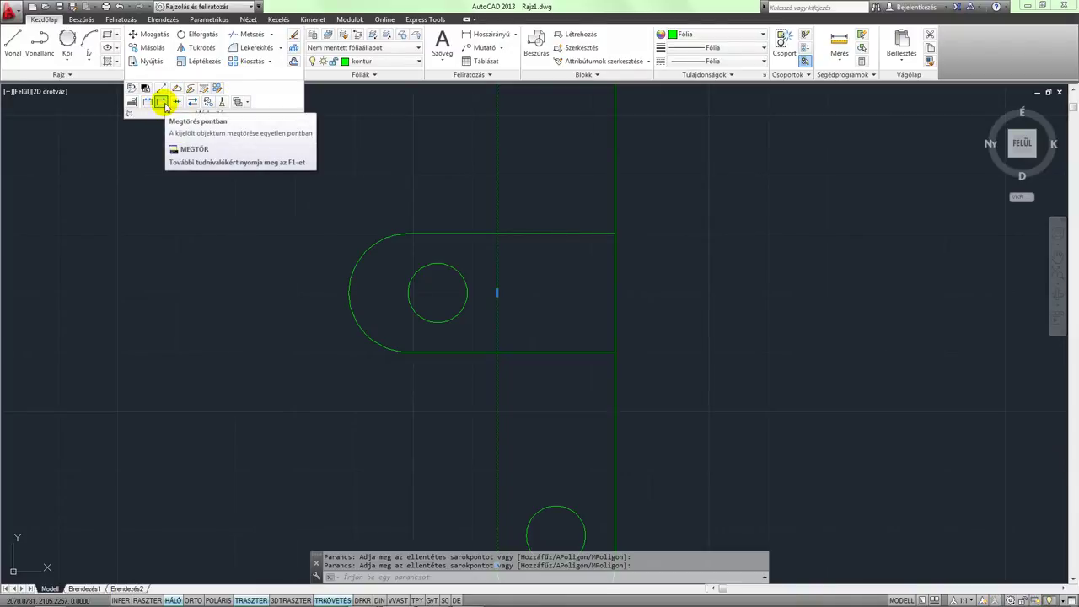
Break the slot's left edge at its intersections with the arm's top and bottom edges
left_click(162, 102)
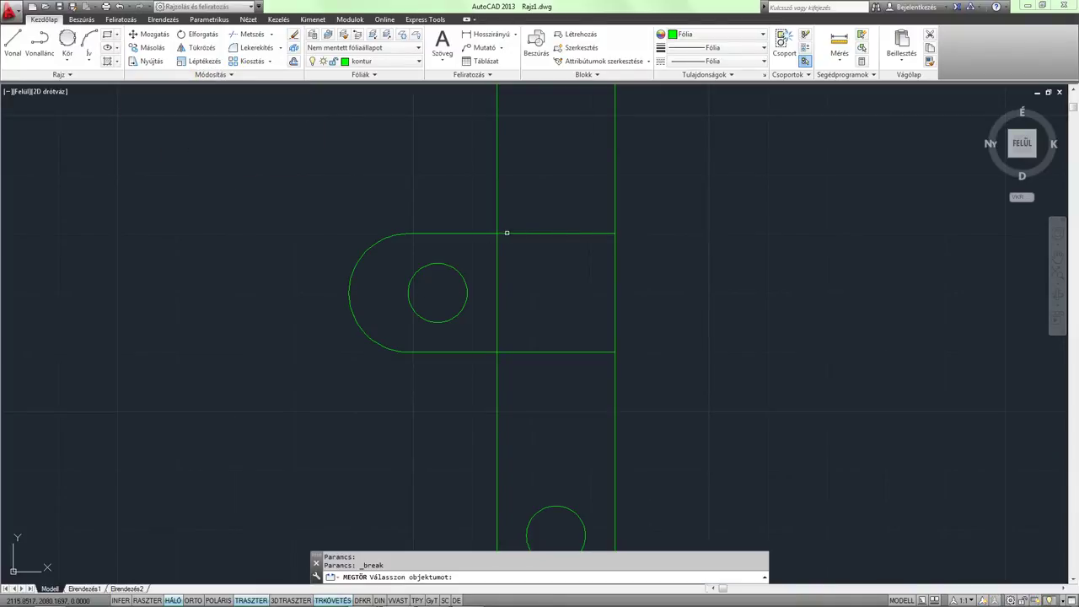
left_click(497, 212)
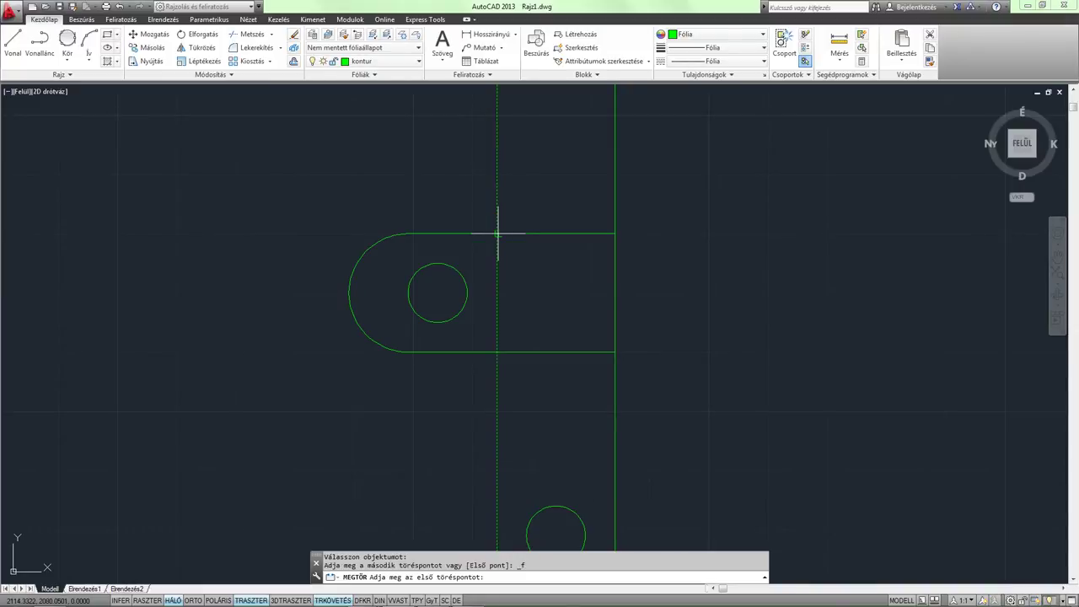
left_click(497, 233)
left_click(213, 75)
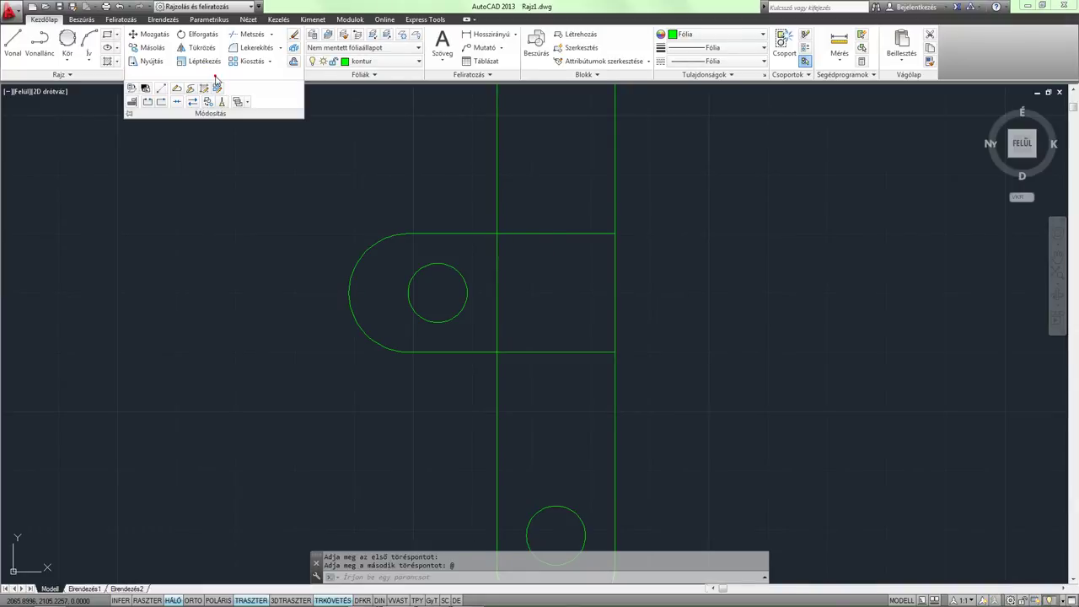
left_click(161, 102)
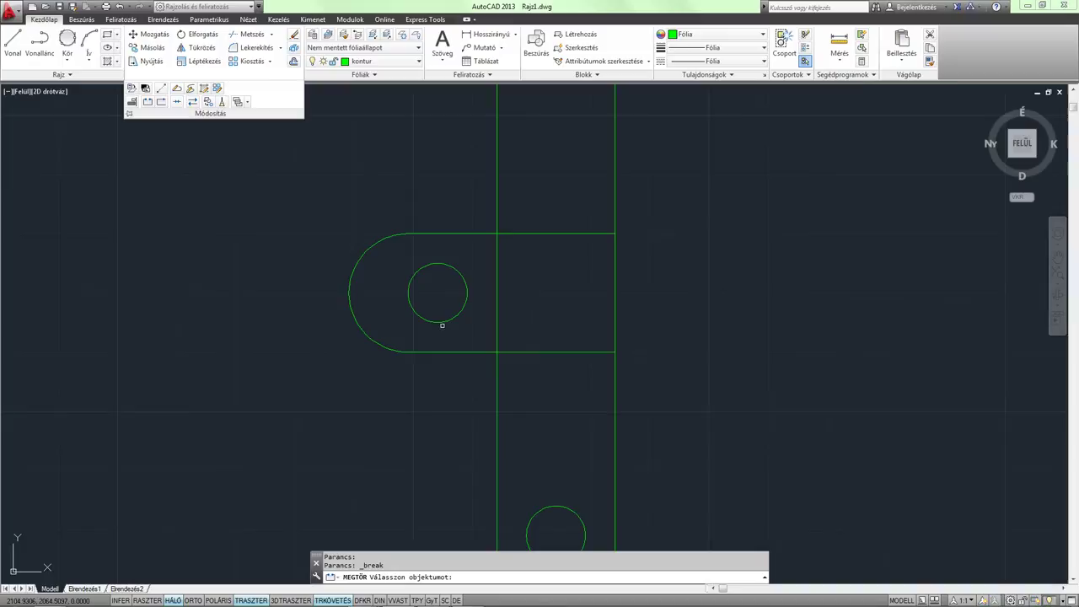
left_click(497, 379)
left_click(497, 349)
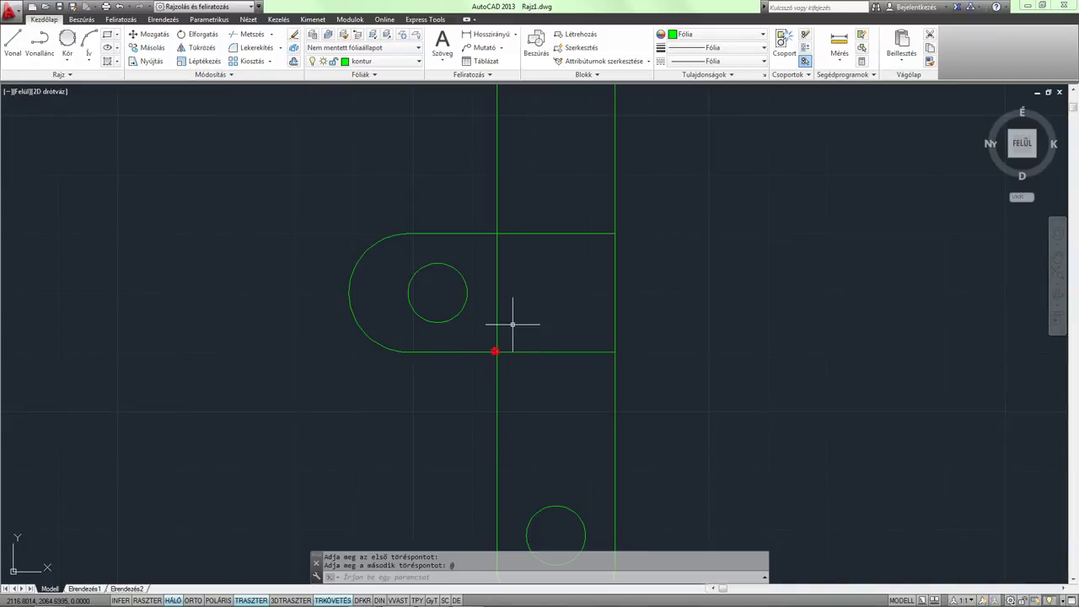
left_click(497, 287)
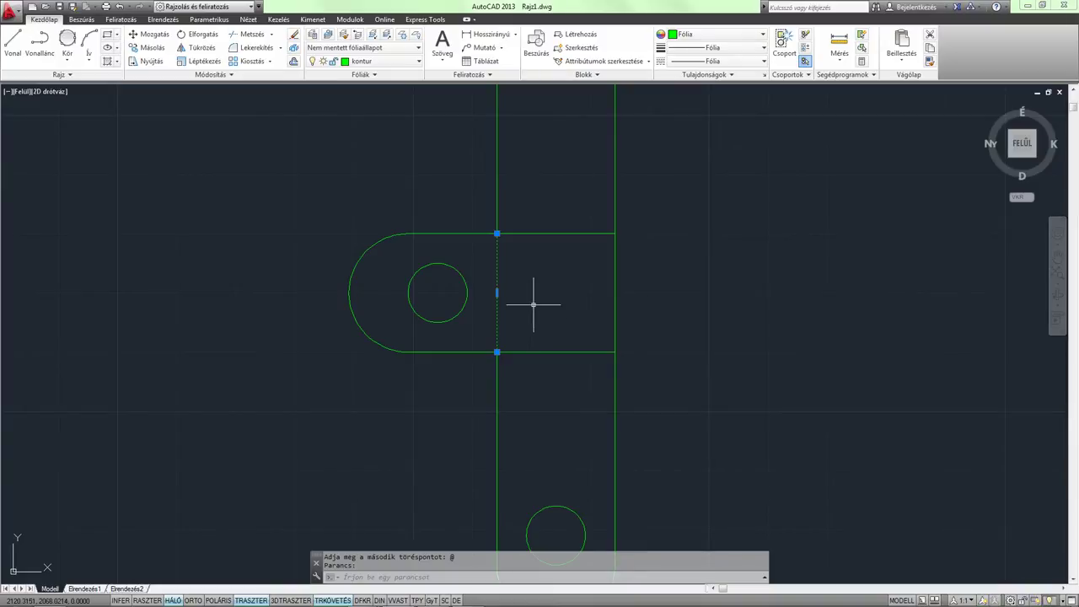
key("Escape")
Fillet the arm's top edge and the slot's left edge with radius 2
scroll(533, 292, "down", 2)
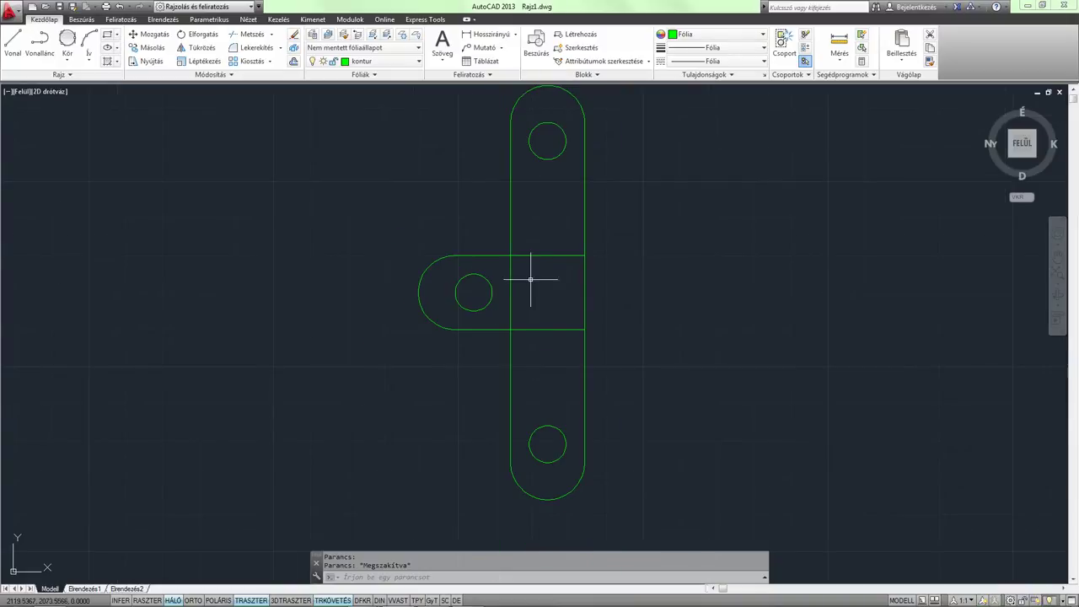
scroll(497, 243, "up", 4)
scroll(511, 246, "up", 2)
middle_click_drag(527, 241, 540, 256)
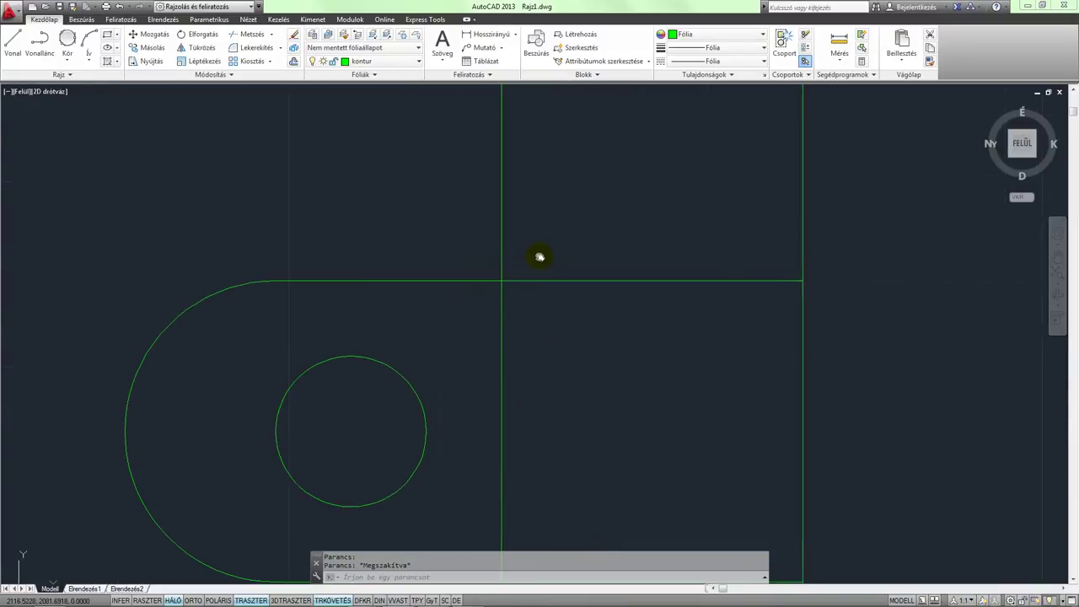
type("LK")
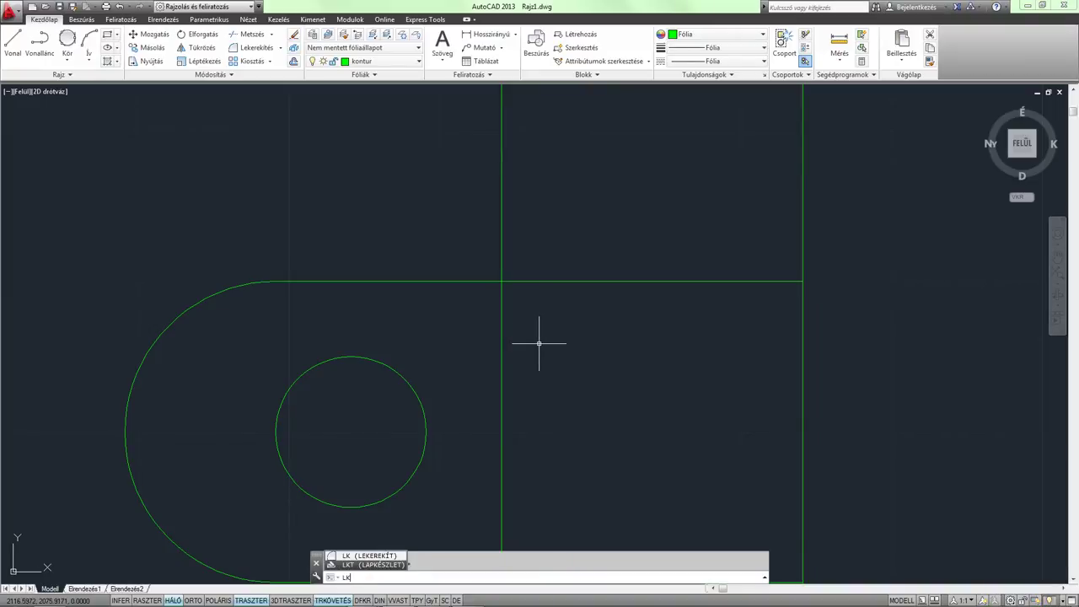
key("Return")
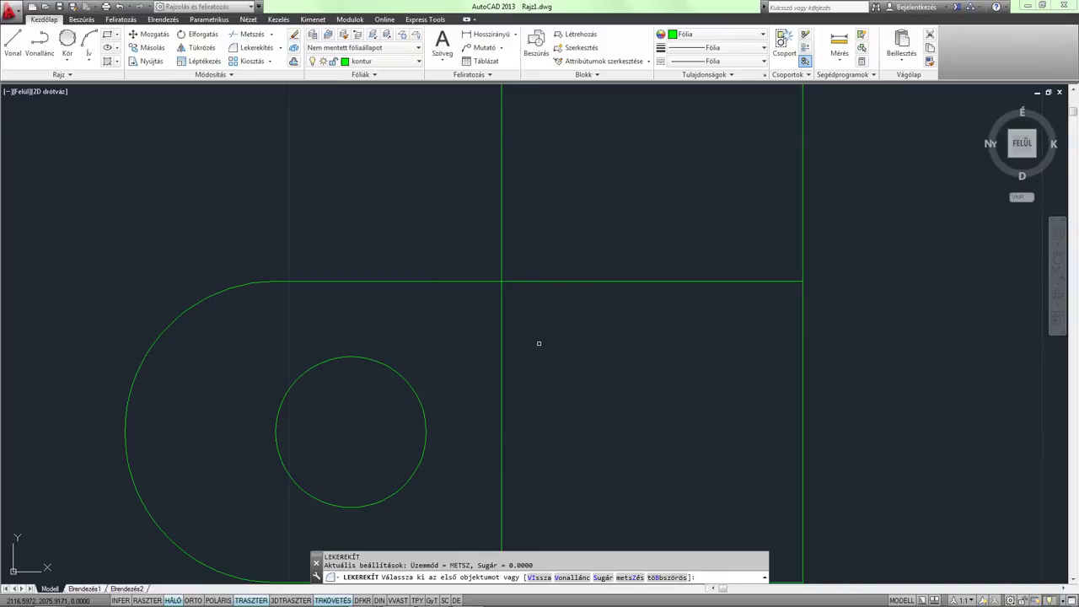
left_click(603, 578)
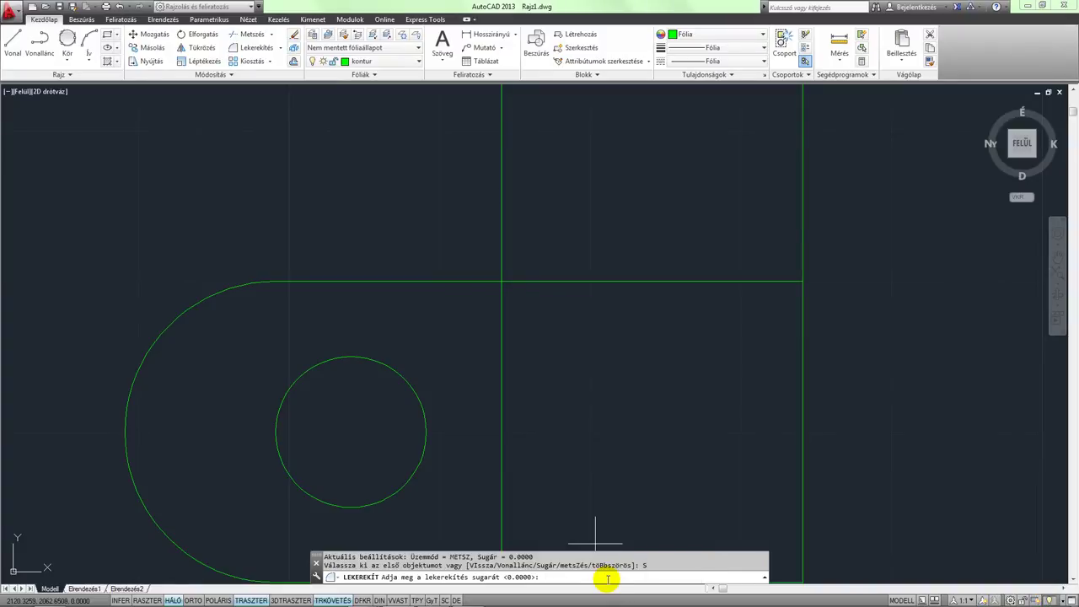
type("2")
key("Return")
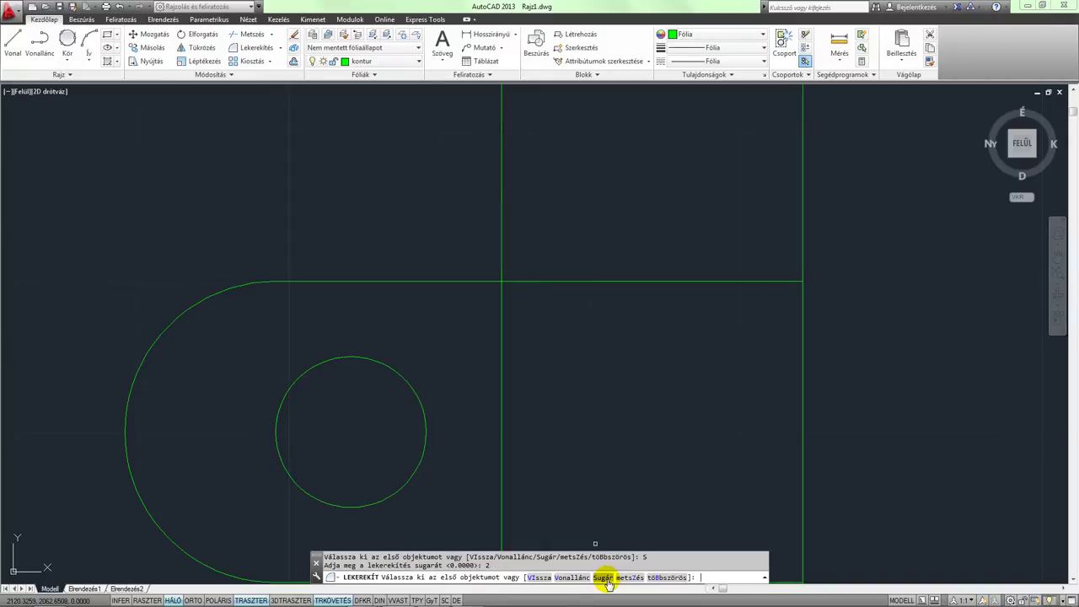
left_click(483, 281)
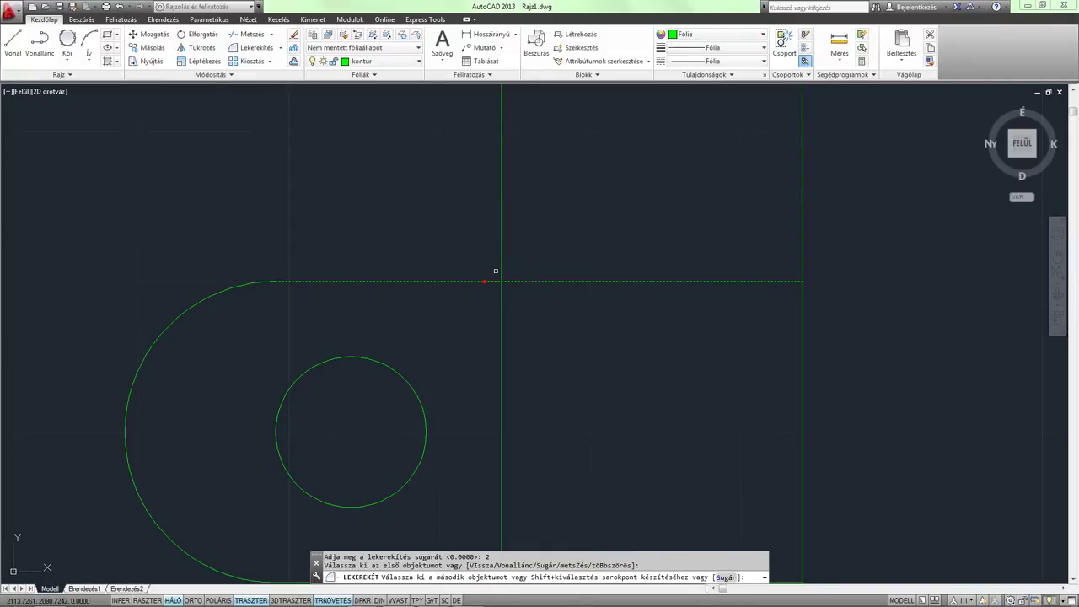
left_click(501, 270)
scroll(523, 304, "down", 1)
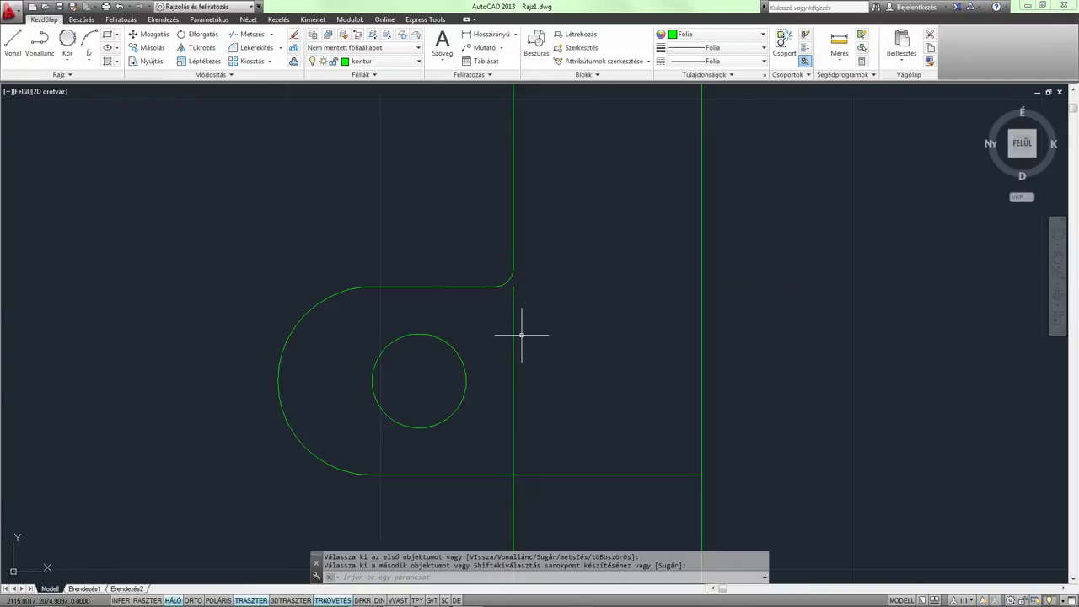
scroll(521, 297, "up", 2)
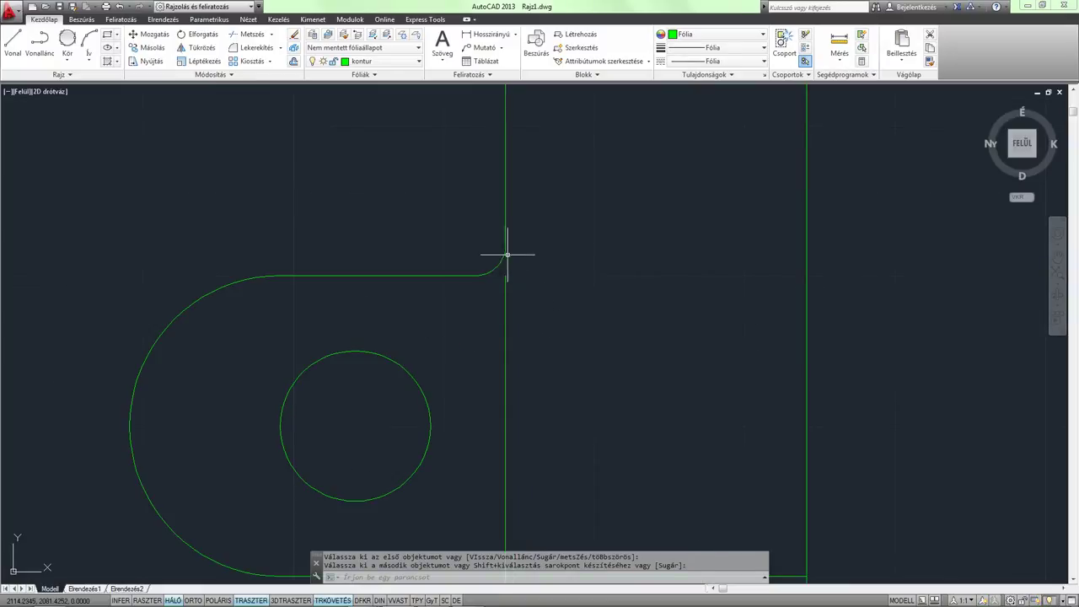
middle_click_drag(535, 377, 542, 267)
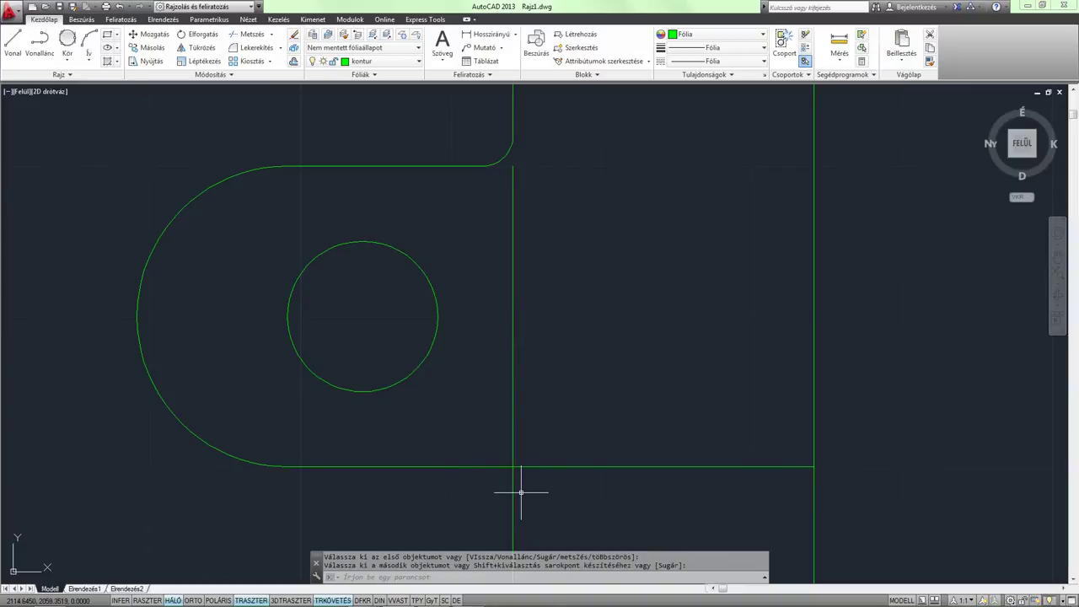
middle_click_drag(517, 494, 528, 470)
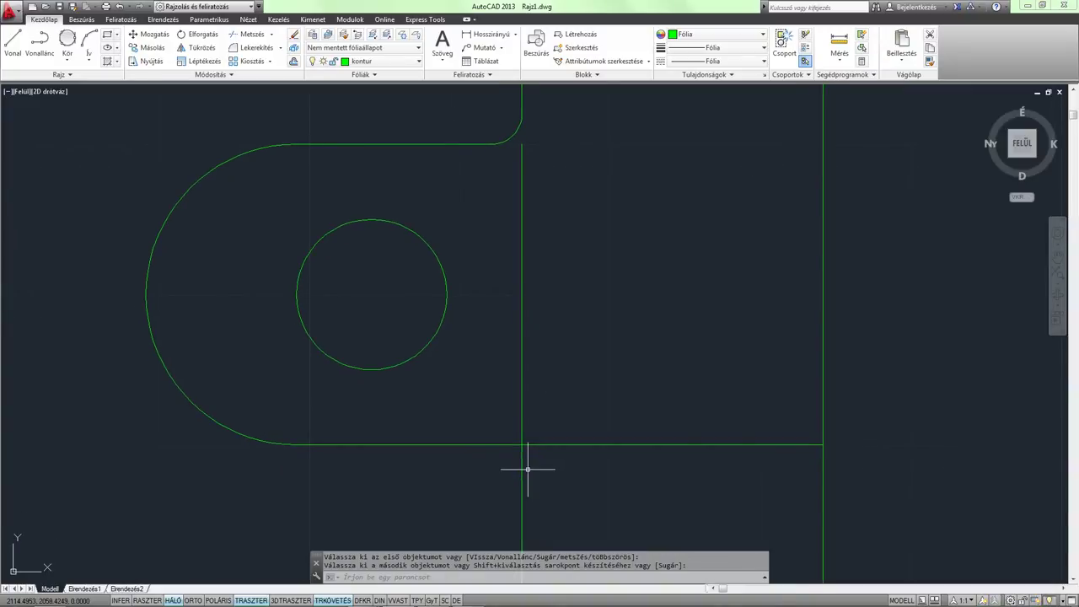
key("Return")
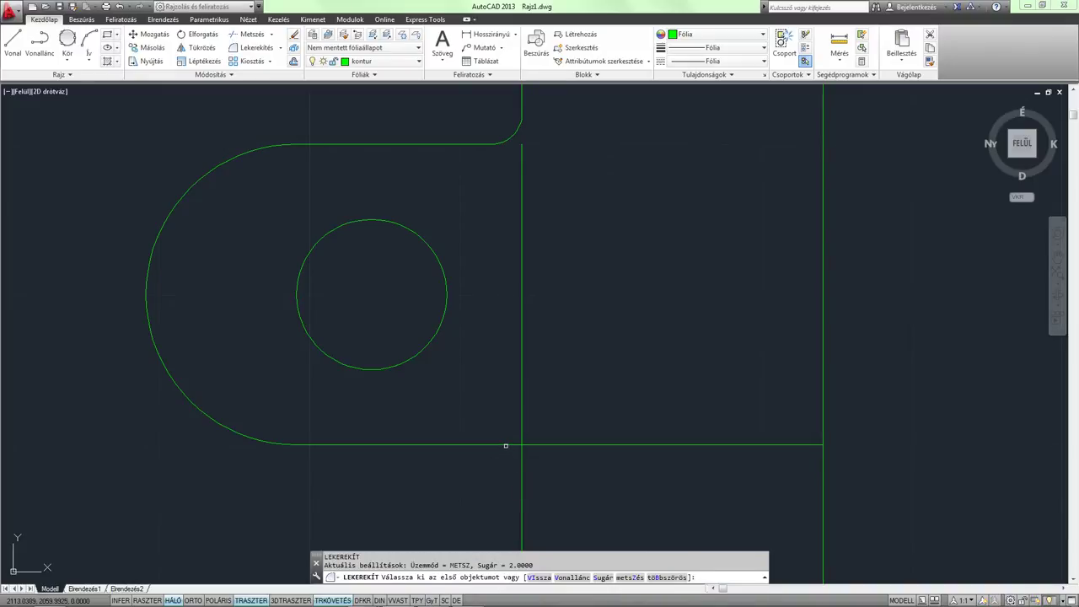
Fillet the arm's bottom edge and the vertical edge with radius 2
left_click(505, 445)
scroll(512, 460, "up", 2)
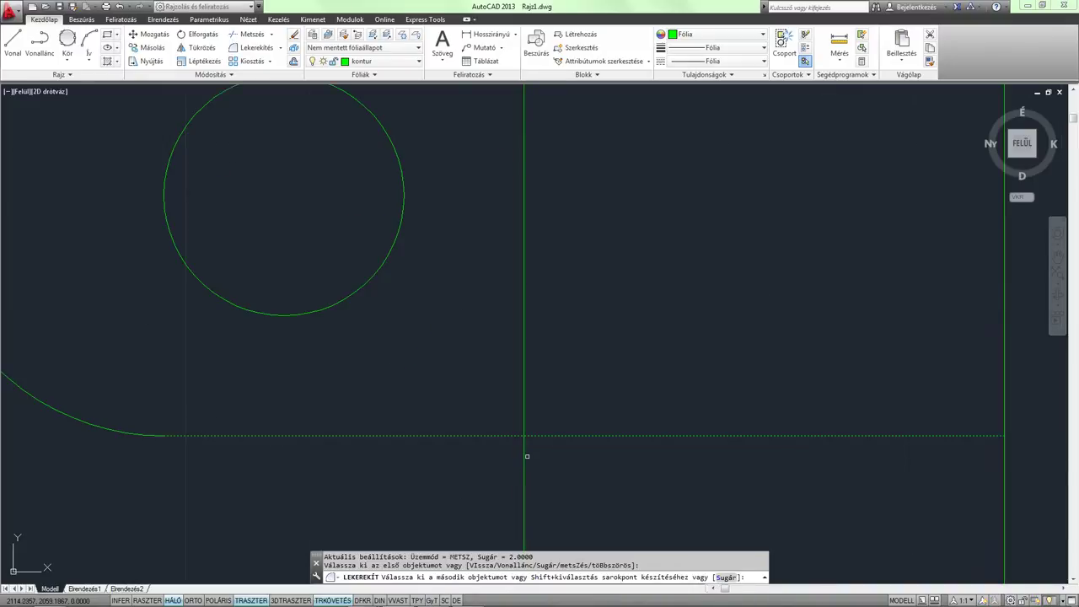
left_click(523, 449)
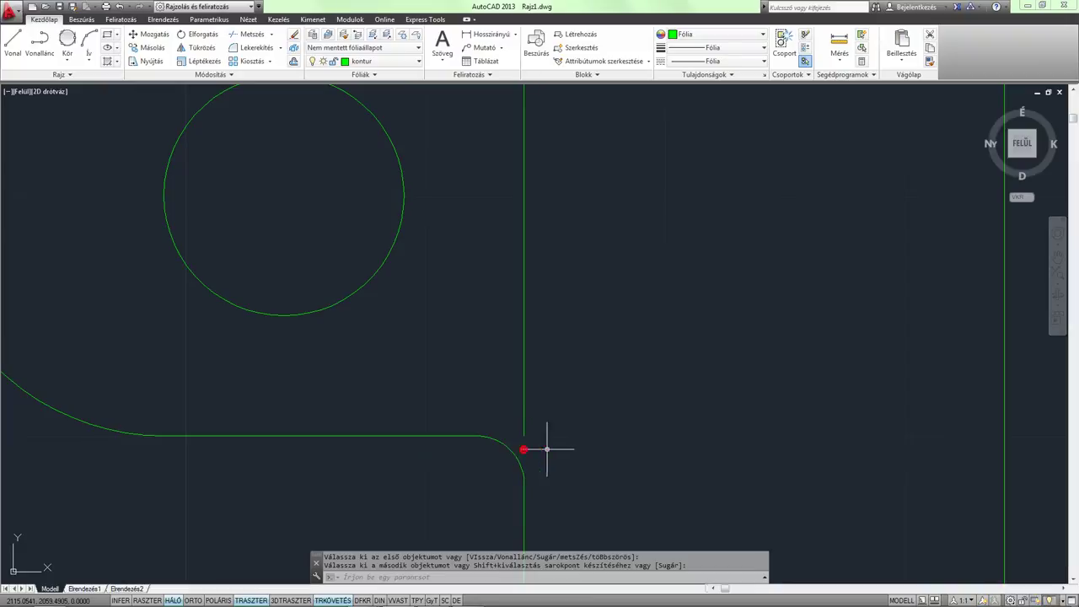
scroll(523, 388, "down", 3)
Delete the leftover short line inside the arm and zoom out to the whole plate
left_click(503, 361)
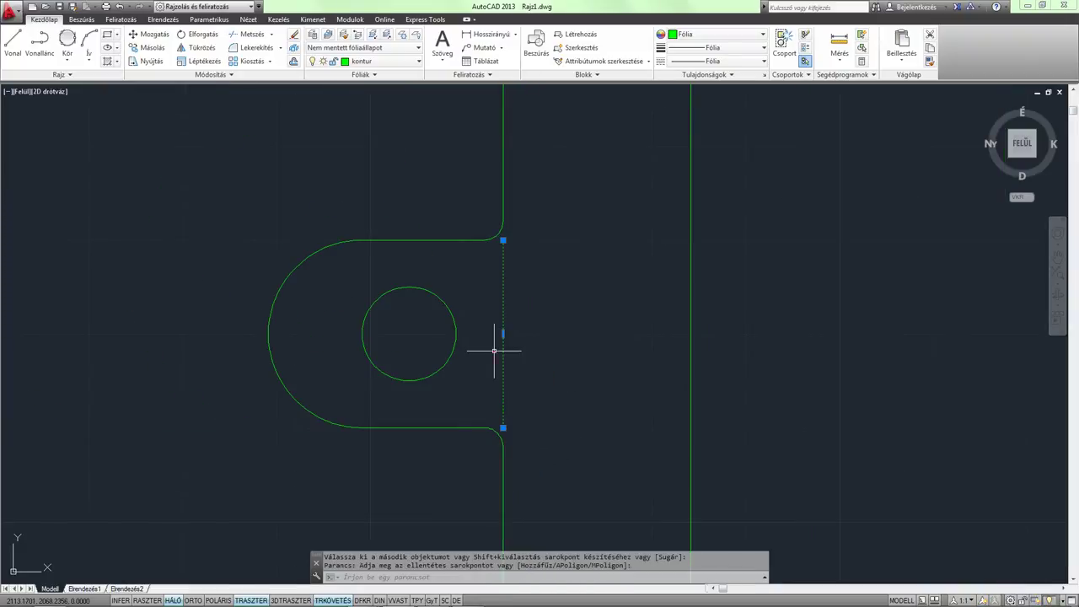
key("Delete")
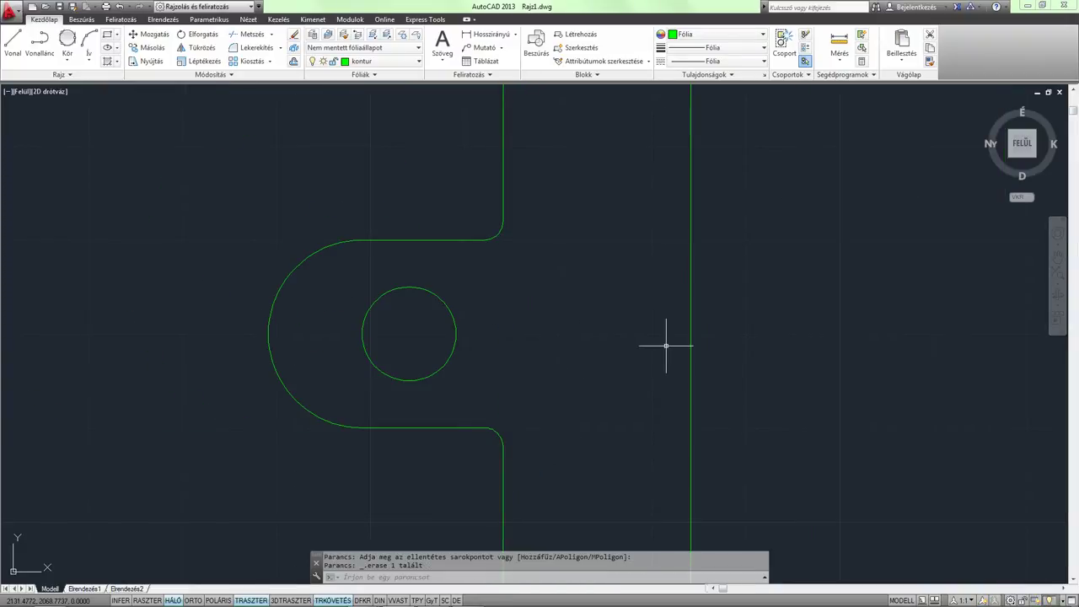
scroll(650, 301, "down", 2)
scroll(653, 296, "down", 1)
middle_click_drag(652, 296, 544, 296)
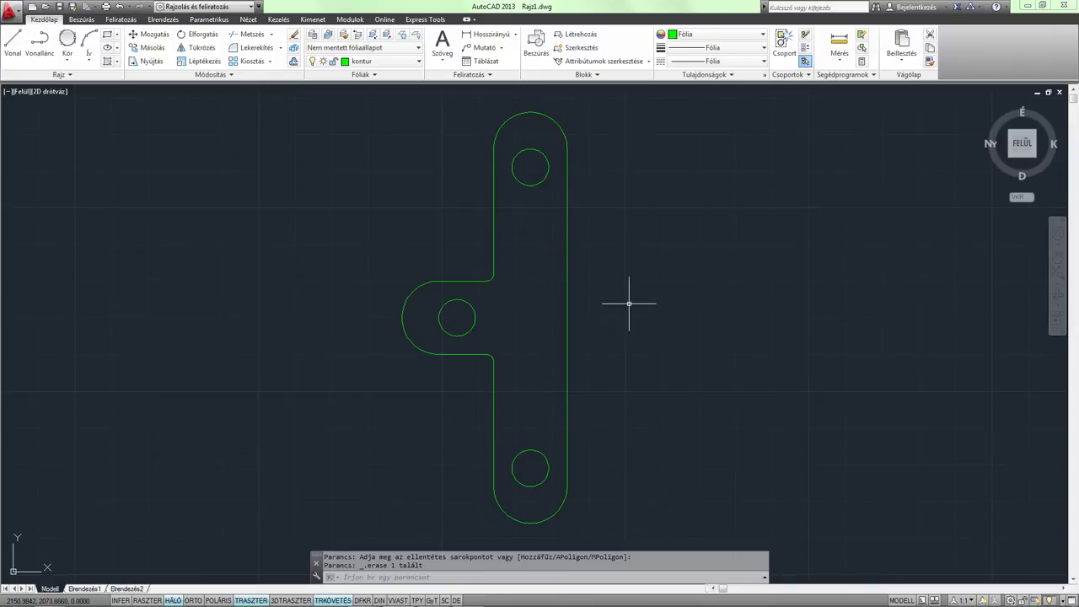
left_click(363, 61)
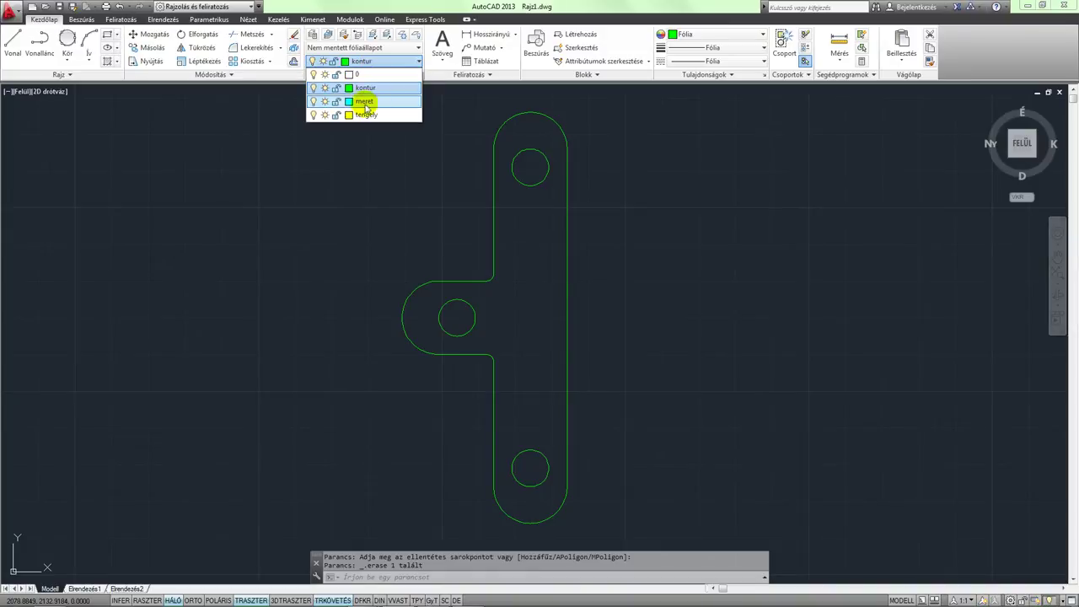
On the tengely layer, draw the vertical centre line across the upper hole top to bottom
left_click(354, 114)
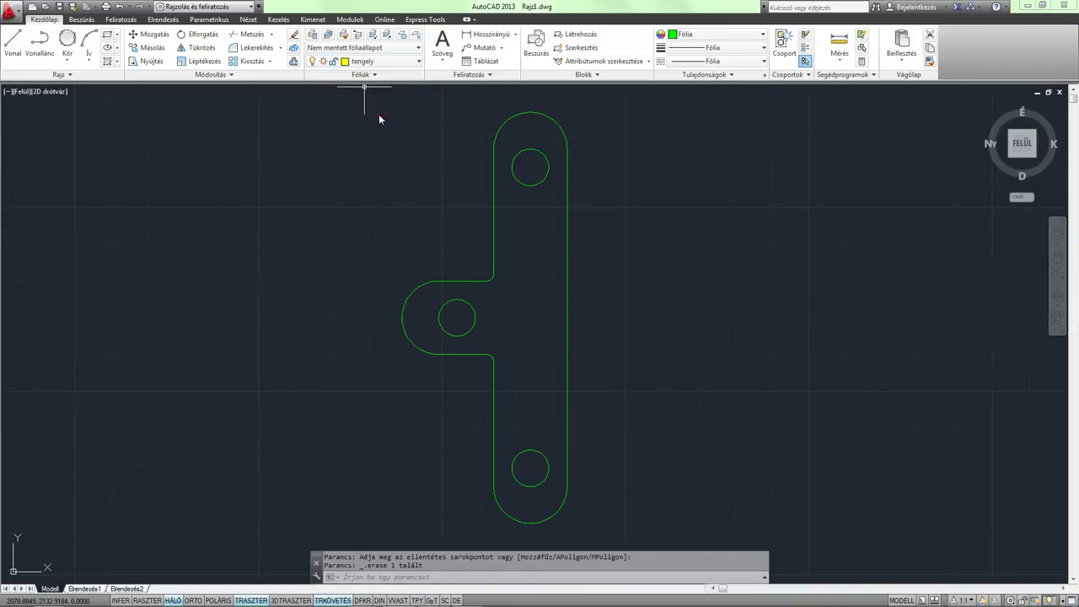
left_click(12, 46)
middle_click_drag(530, 176, 511, 258)
scroll(518, 245, "up", 4)
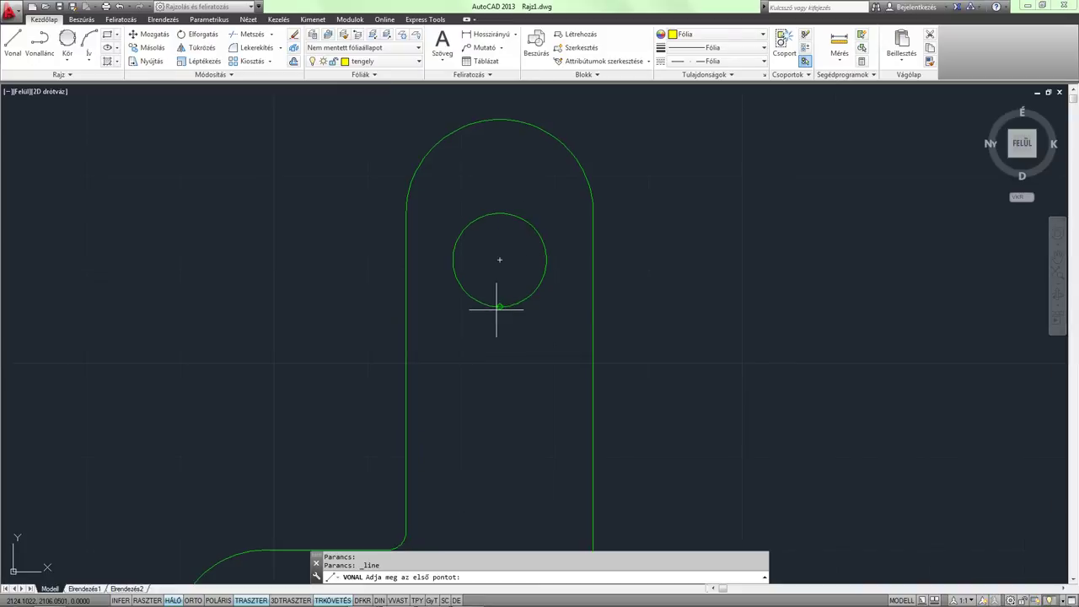
left_click(499, 260)
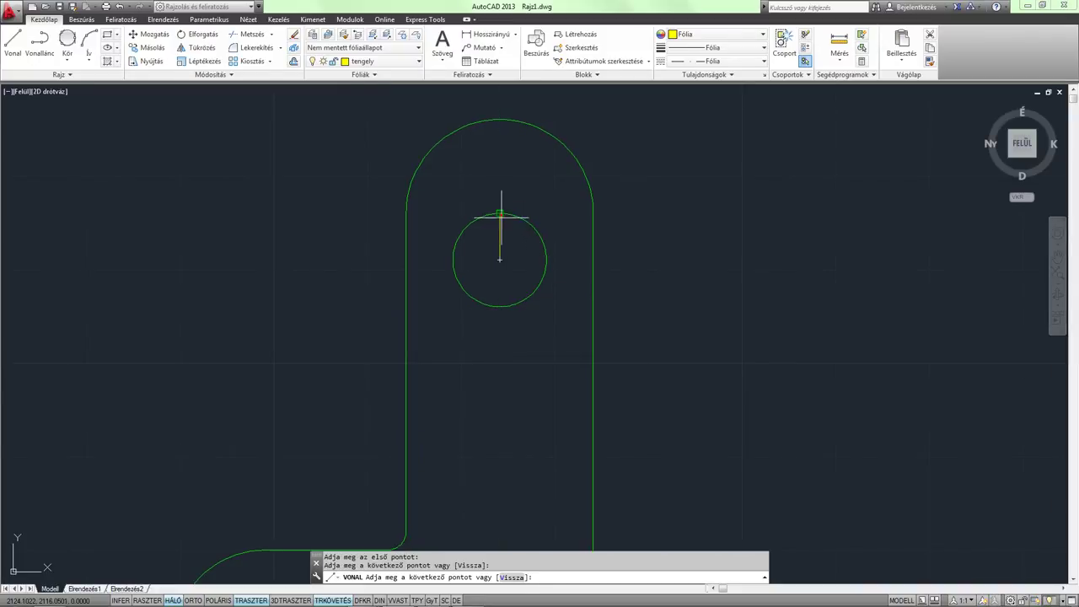
left_click(500, 215)
key("Escape")
left_click(500, 241)
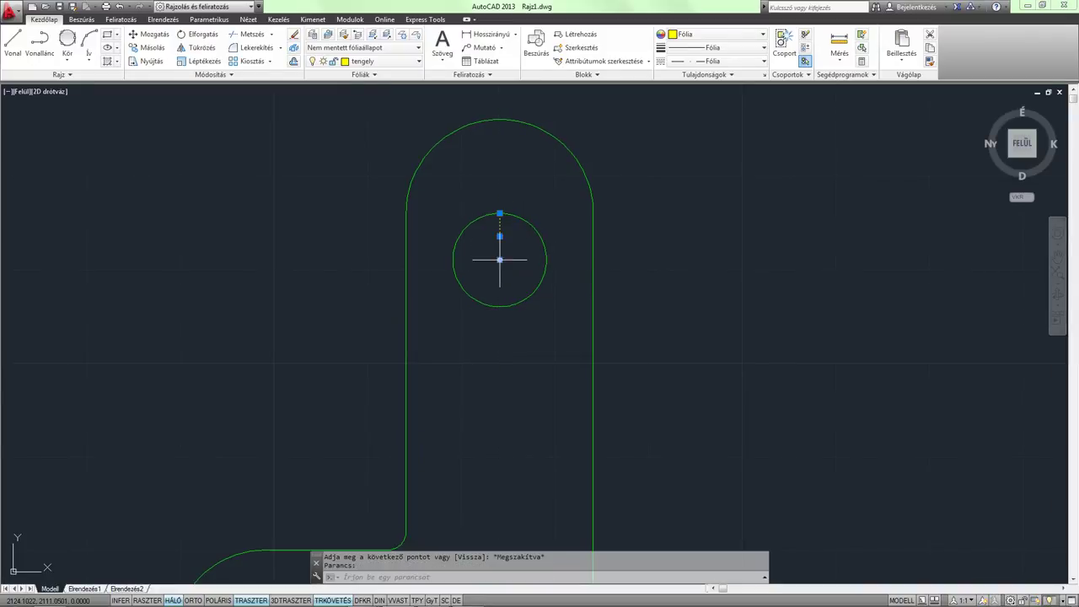
left_click(500, 259)
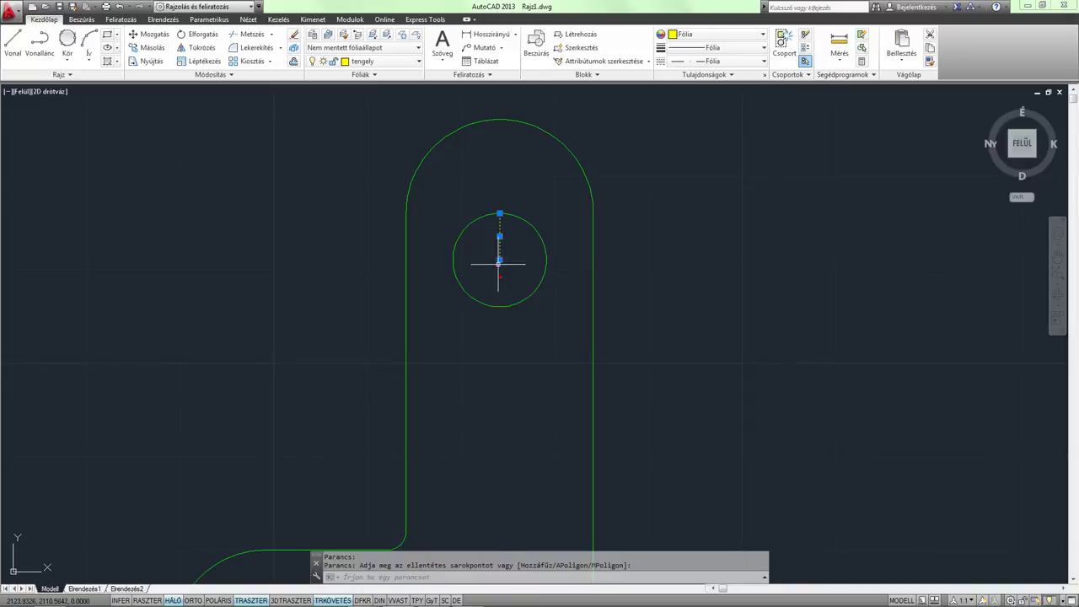
left_click(500, 307)
key("Escape")
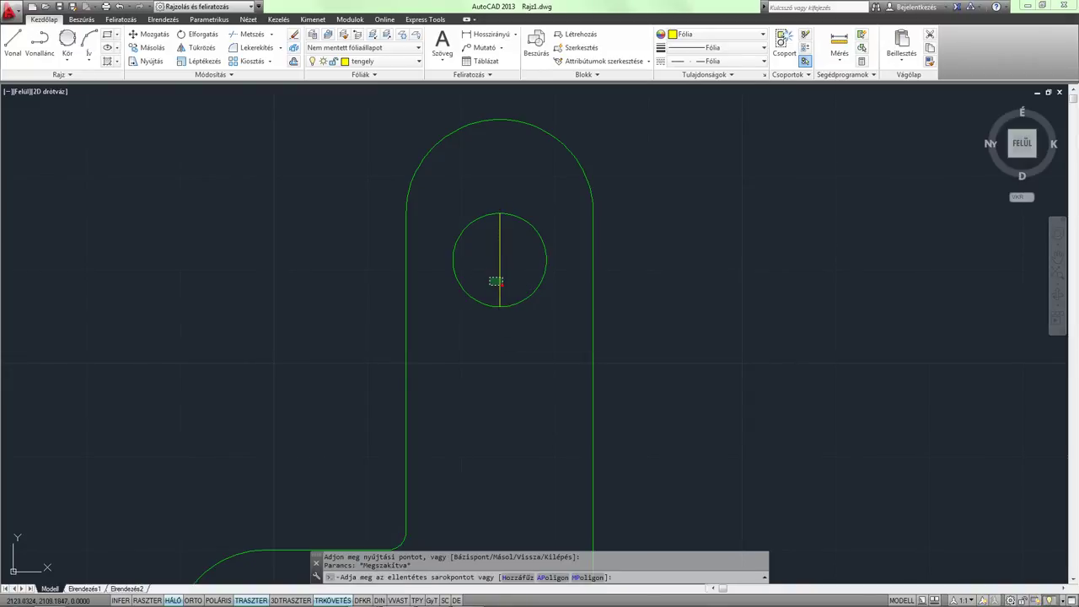
left_click(489, 273)
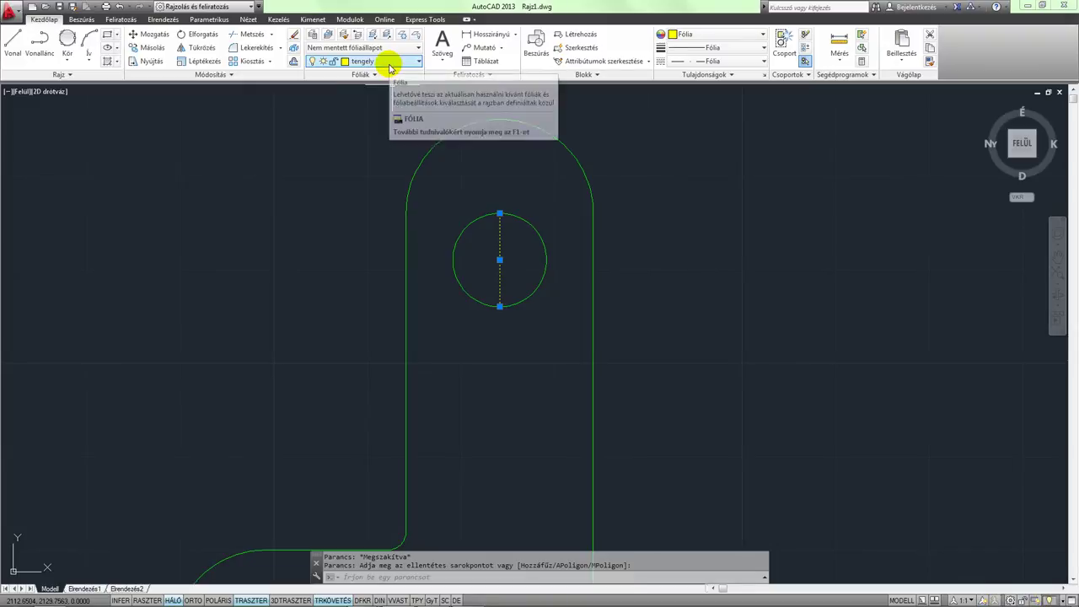
key("Escape")
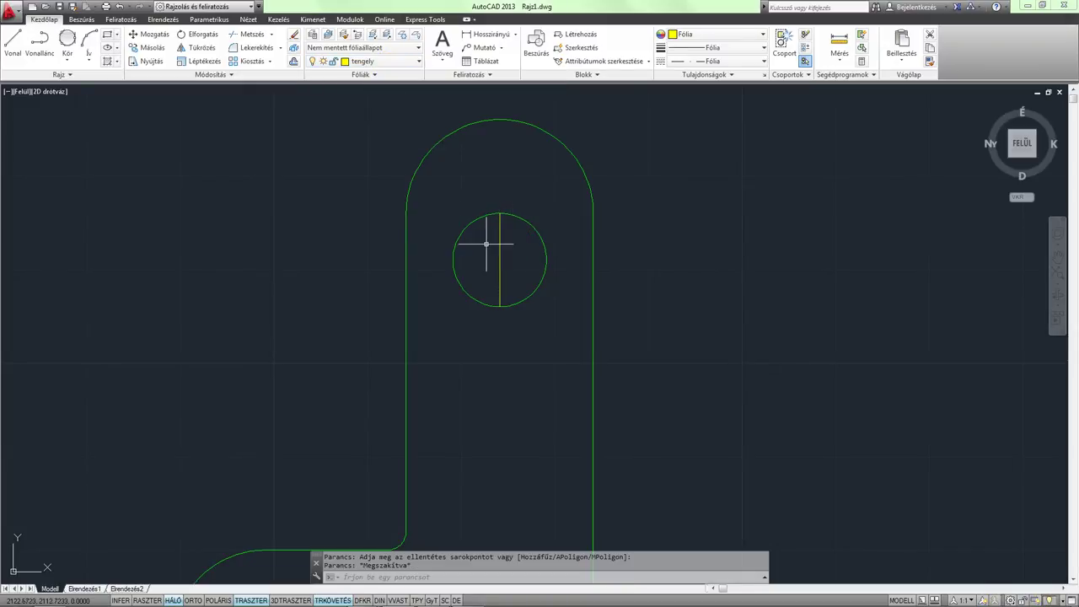
Draw the horizontal centre line across the hole between its opposite quadrants
type("vo")
key("Return")
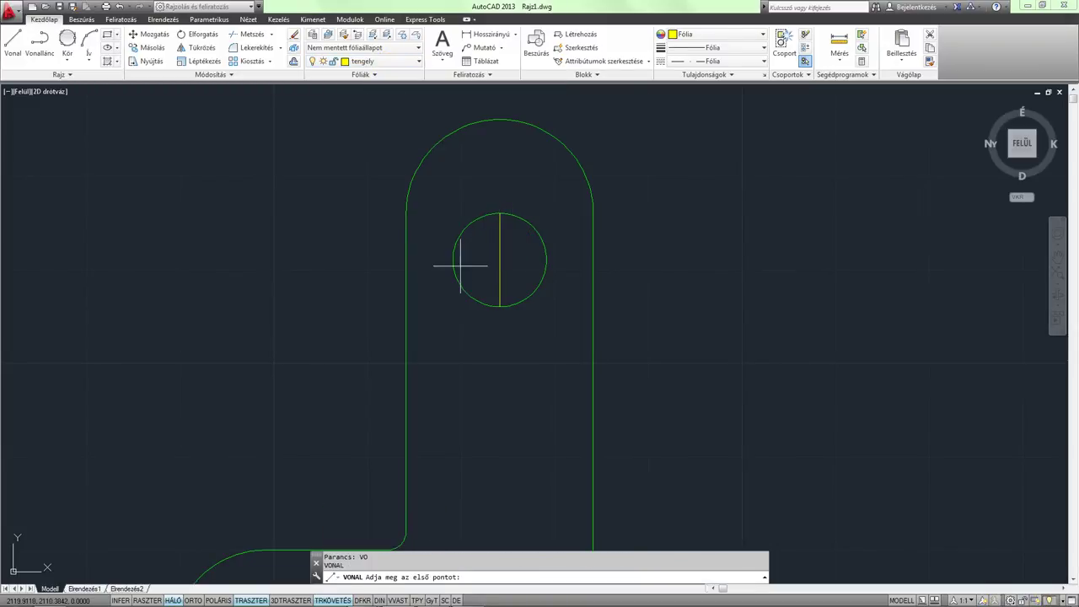
left_click(453, 260)
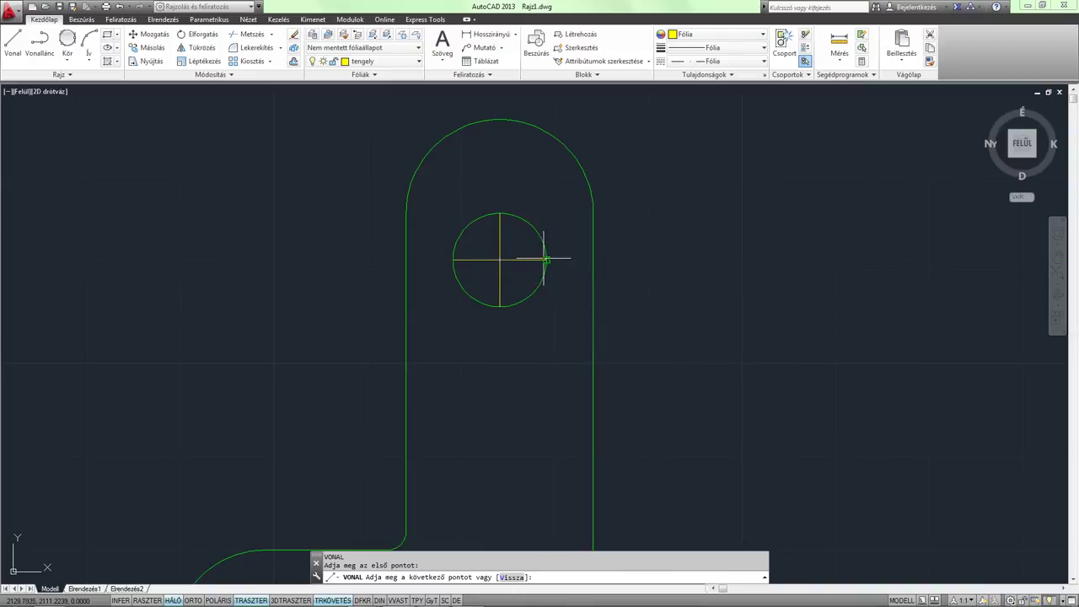
left_click(545, 258)
key("Return")
left_click_drag(517, 272, 494, 247)
Give both centre lines of the top hole a linetype scale of 0.3 in Properties
right_click(494, 247)
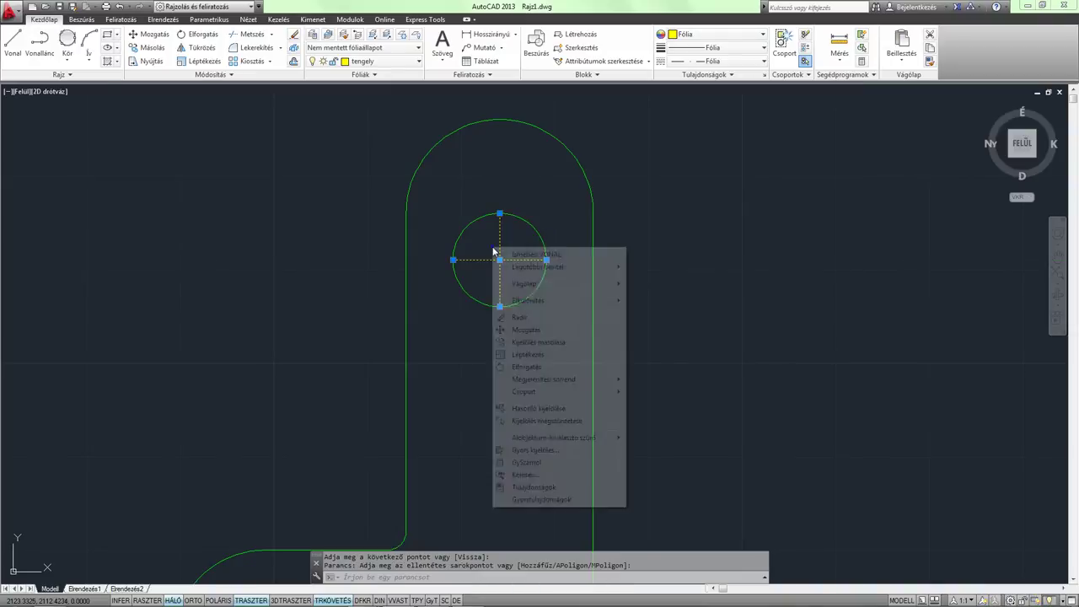
left_click(540, 487)
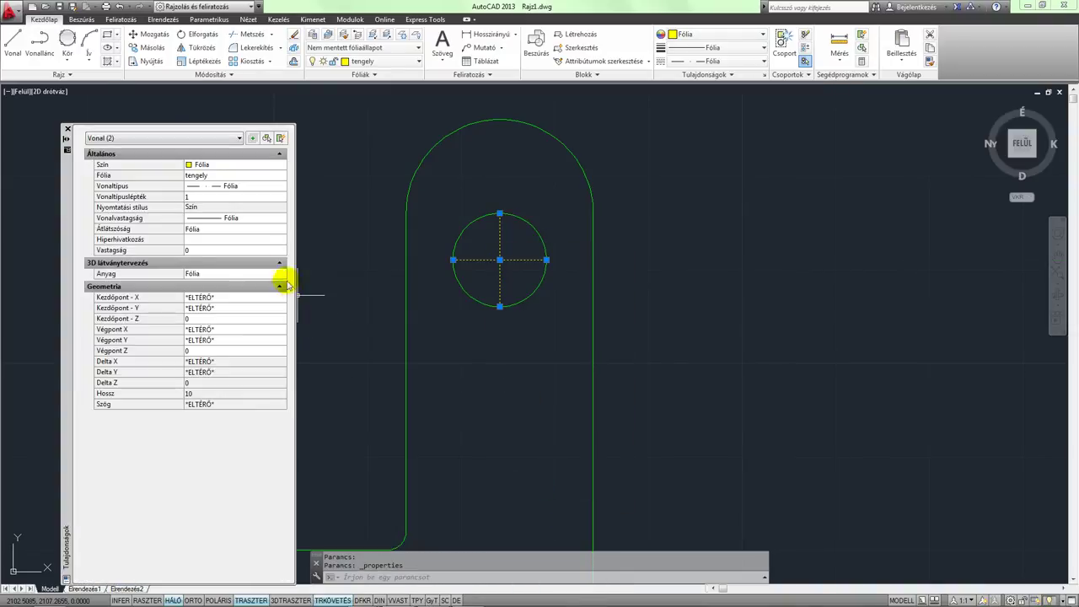
left_click(206, 200)
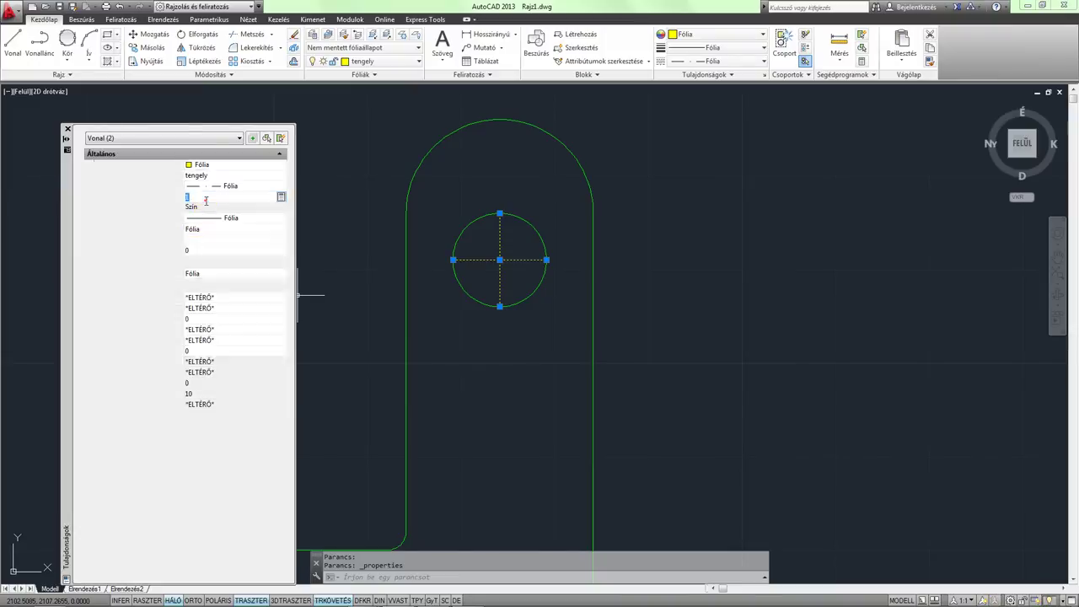
type("0.3")
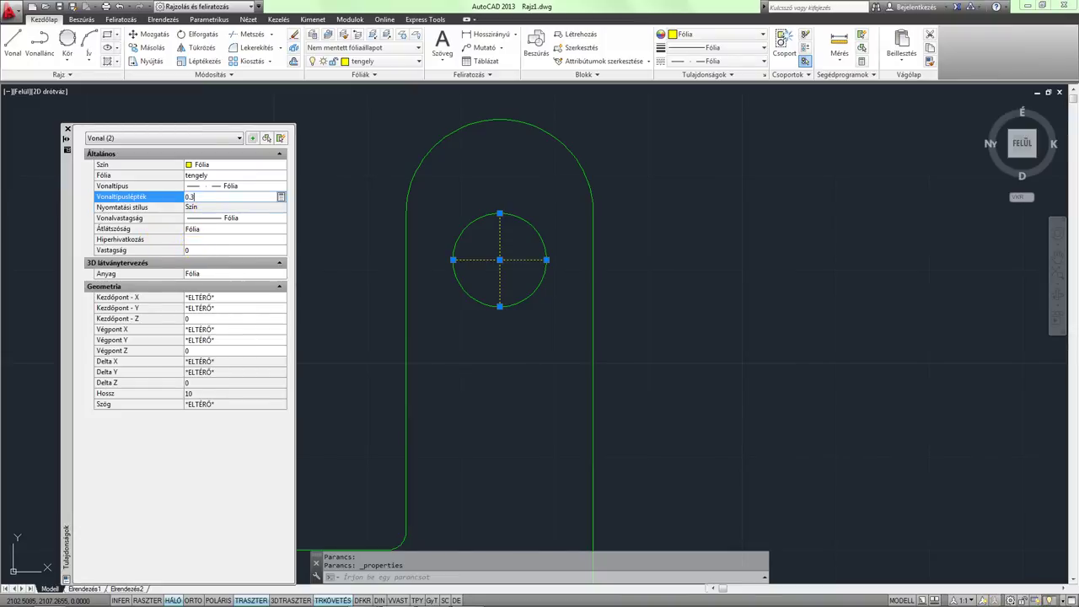
left_click(67, 129)
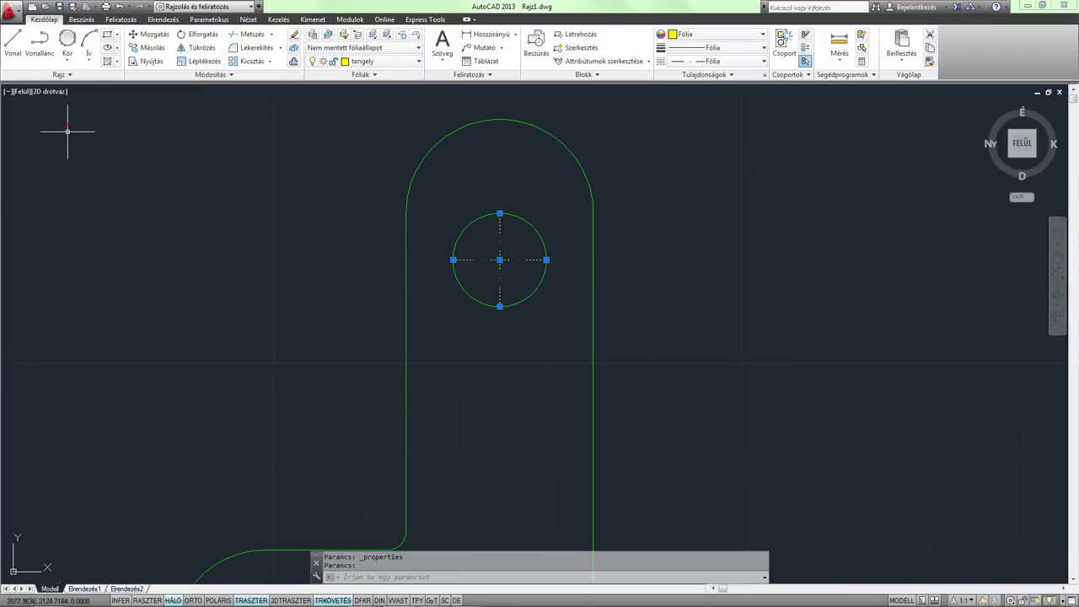
key("Escape")
Lengthen the centre-line ends by a delta of 3 using LENGTHEN
type("HO")
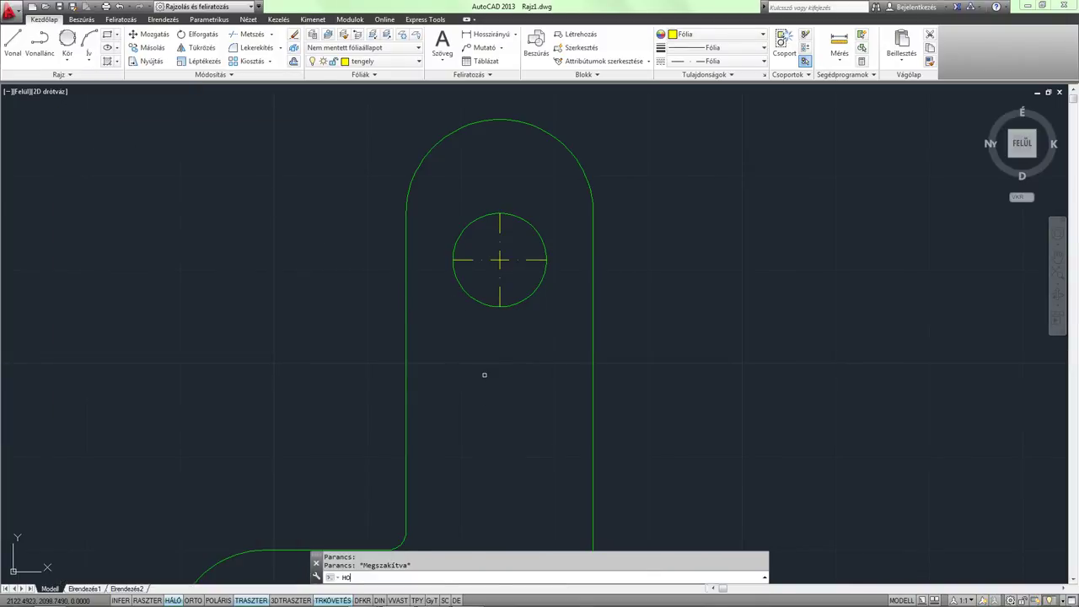
key("Return")
type("DE")
key("Return")
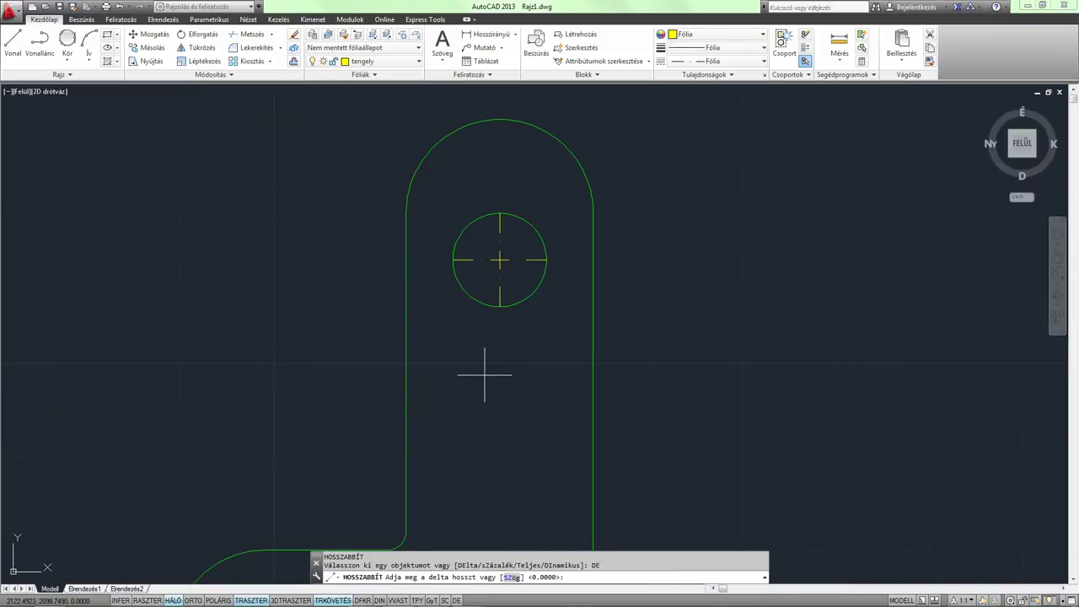
type("3")
key("Return")
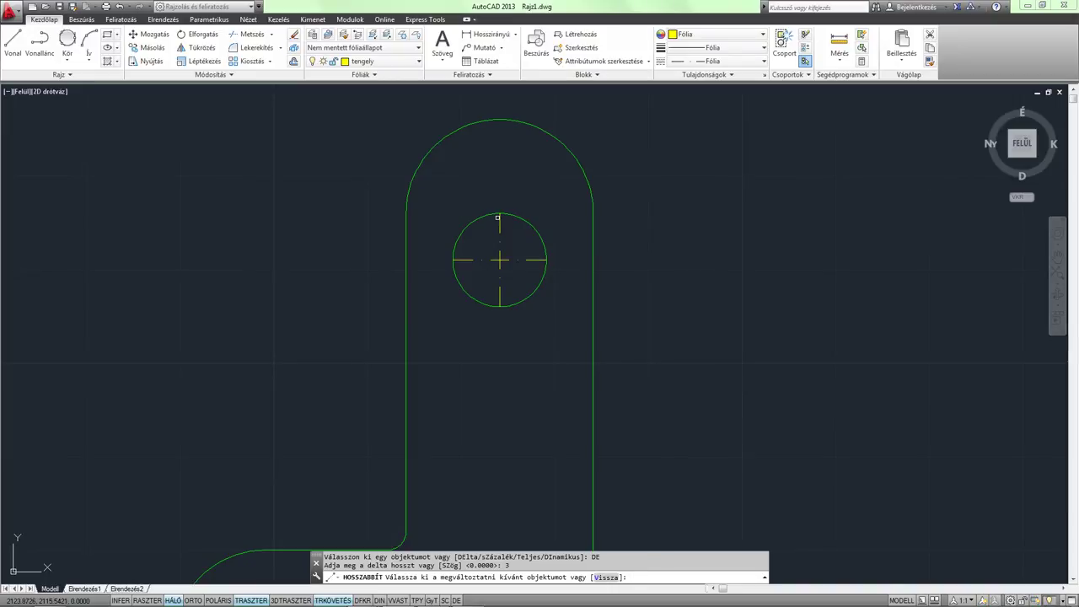
left_click(499, 218)
left_click(499, 295)
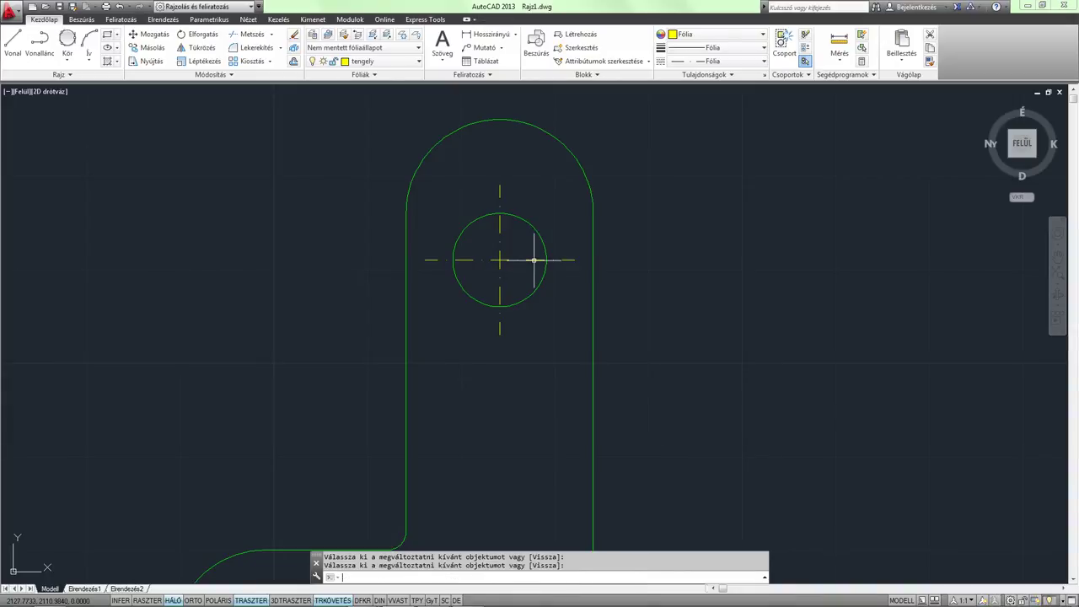
Copy the top hole's circle and centre lines with its centre as base point
key("Escape")
left_click(514, 266)
left_click(489, 244)
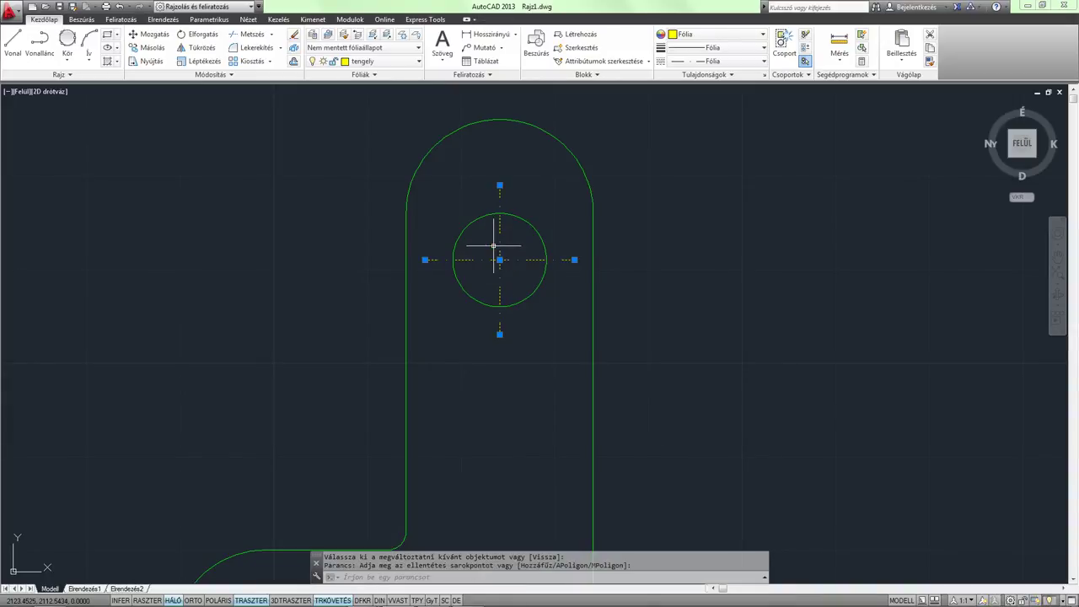
key("ctrl+shift+c")
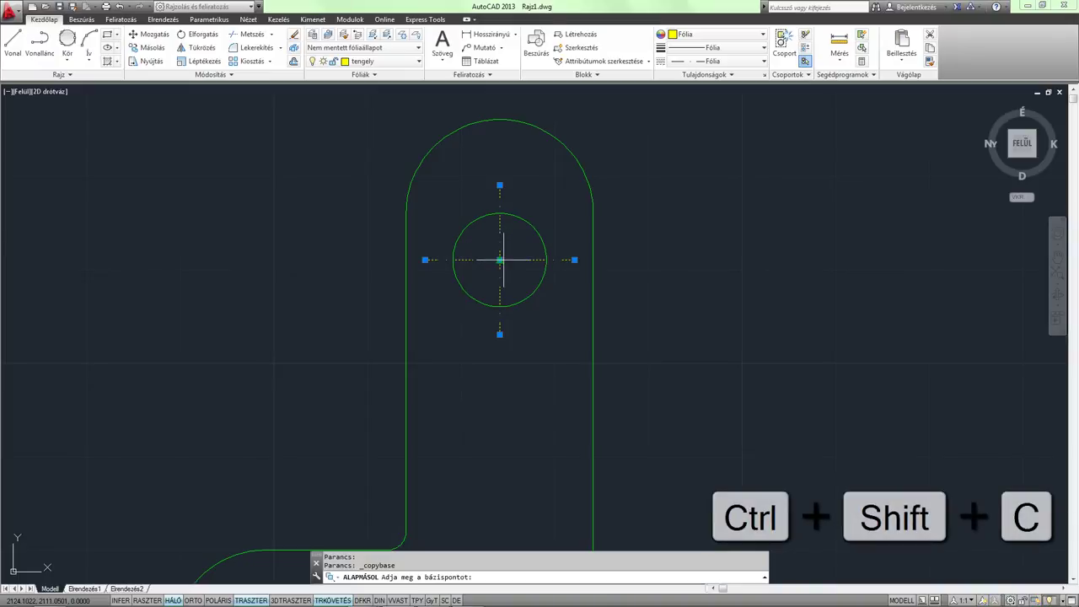
Paste the hole and centre-line copy onto the side ear hole's centre
key("Escape")
scroll(497, 253, "down", 3)
scroll(493, 253, "down", 2)
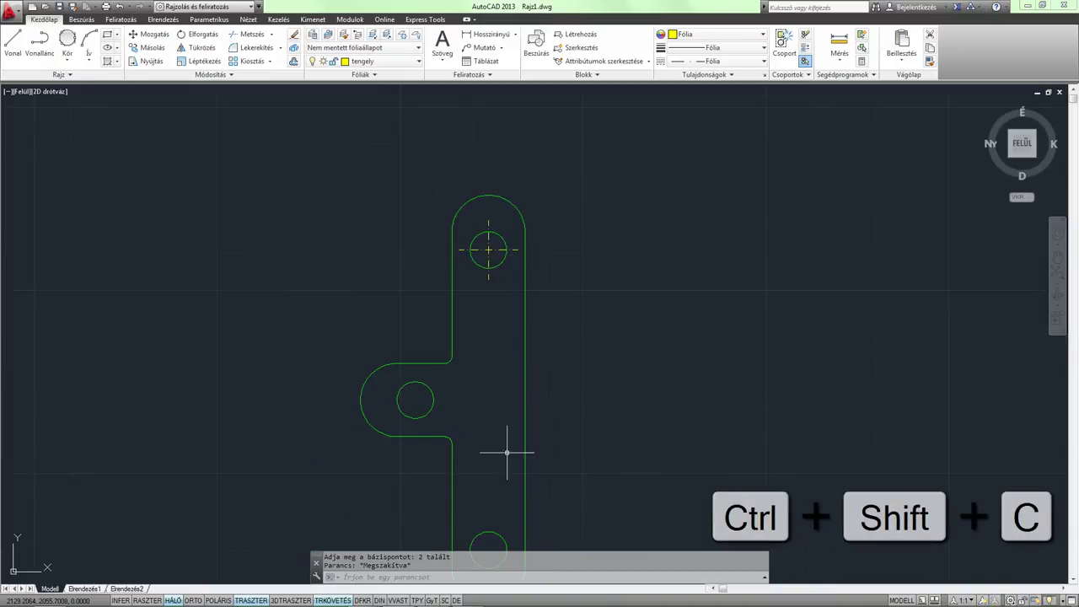
scroll(506, 470, "up", 4)
key("ctrl+v")
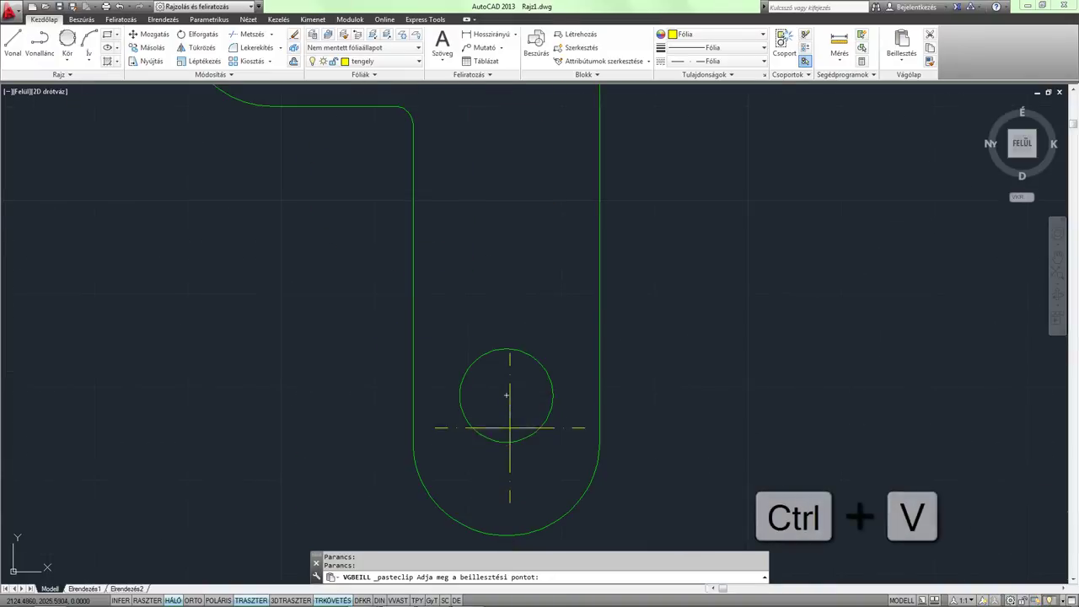
scroll(506, 397, "down", 2)
middle_click_drag(517, 241, 551, 362)
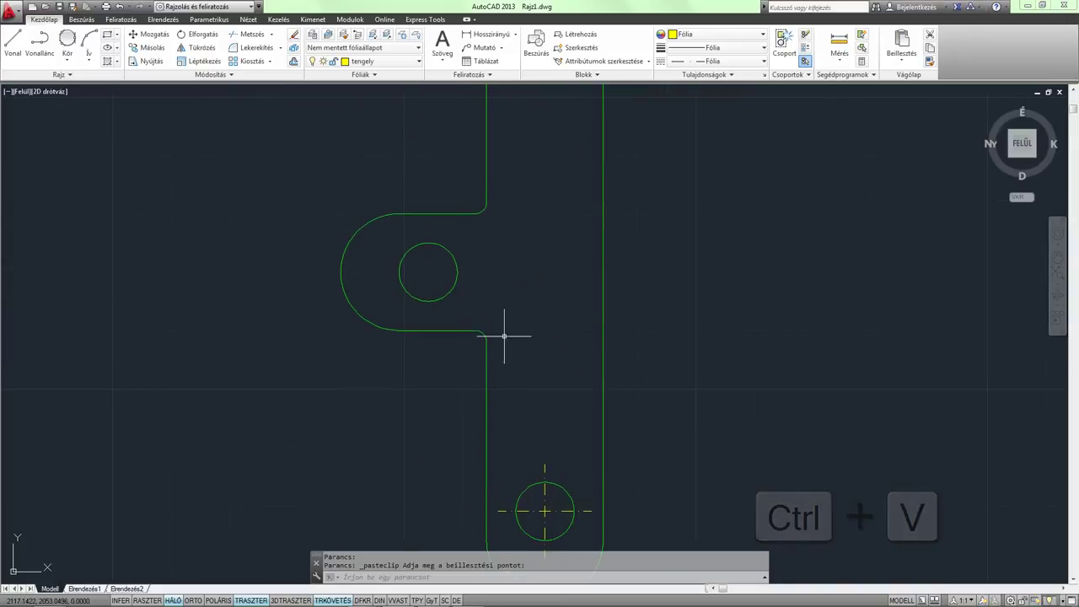
left_click(429, 272)
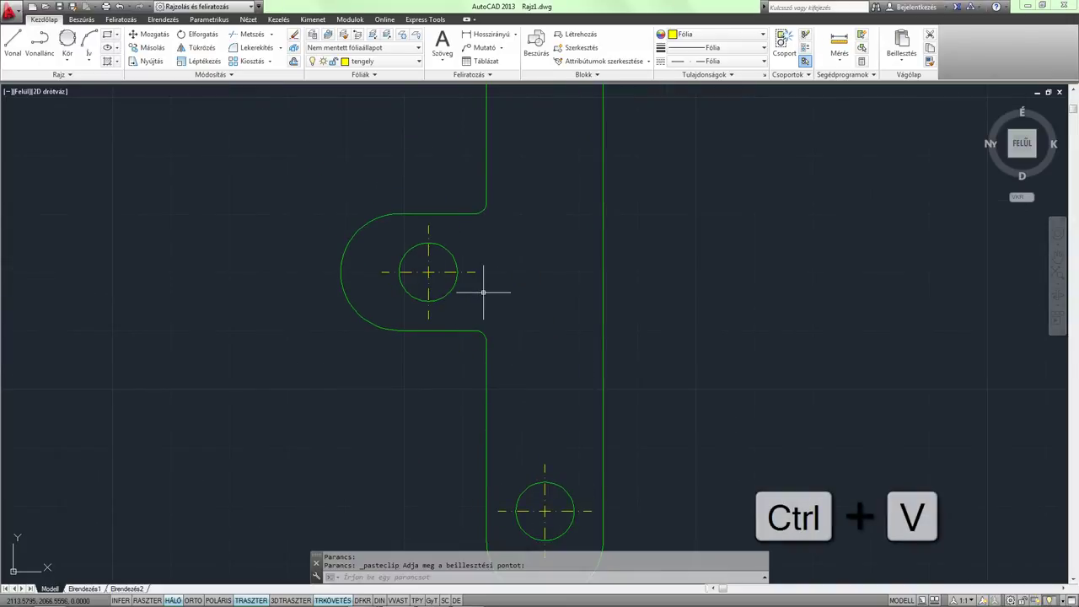
scroll(484, 292, "up", 2)
middle_click_drag(484, 292, 433, 287)
key("Escape")
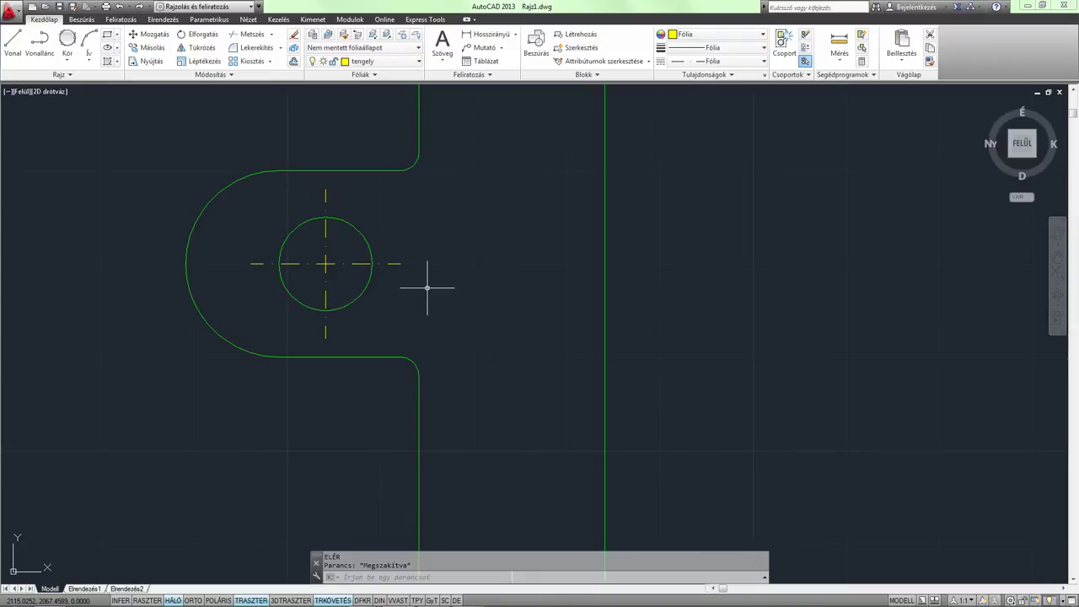
Extend the side hole's horizontal centre line to the plate's right edge
type("ex")
key("Return")
left_click(604, 289)
key("Return")
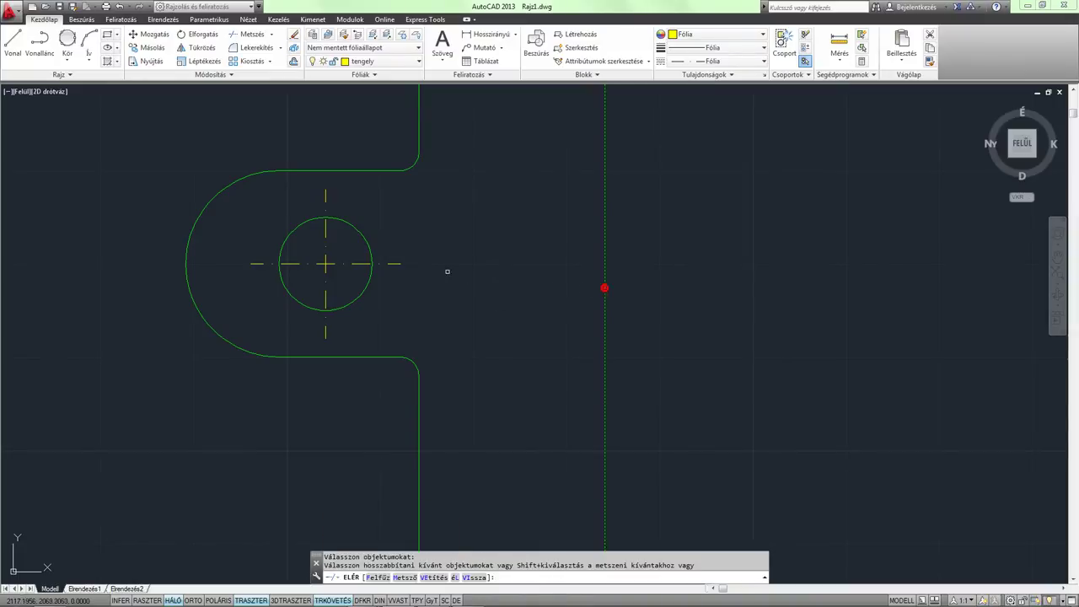
left_click(399, 264)
type("HO")
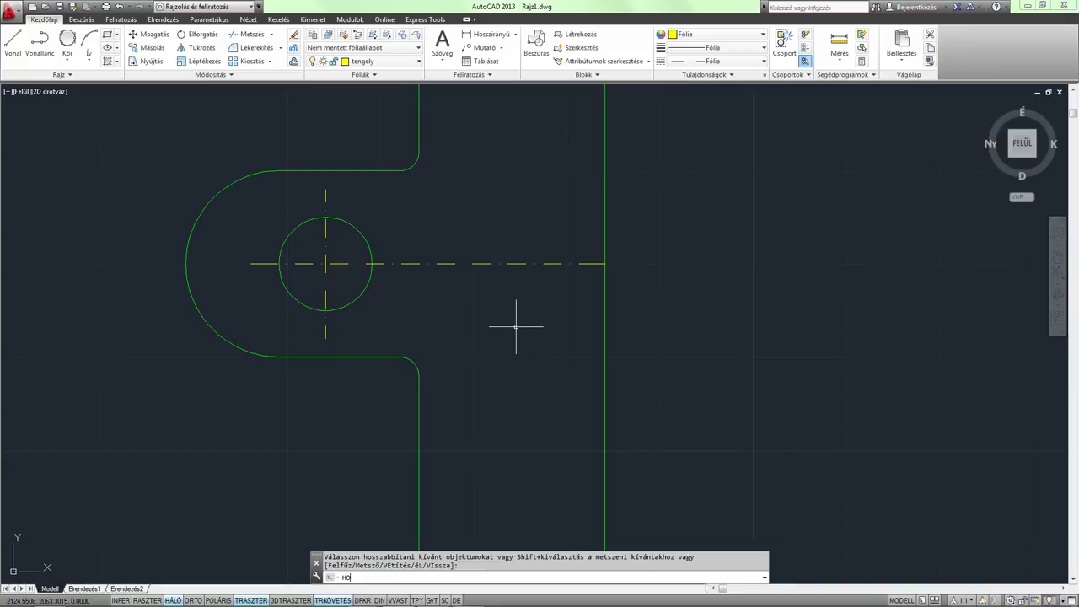
Lengthen both ends of that centre line by 3 past the edges
key("Return")
type("DE")
key("Return")
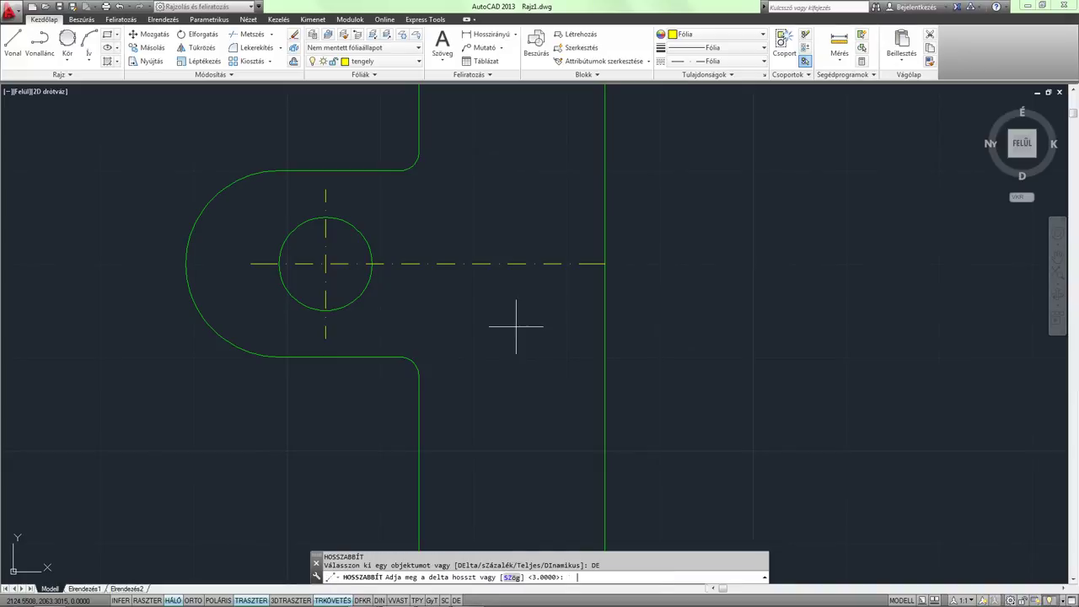
key("Return")
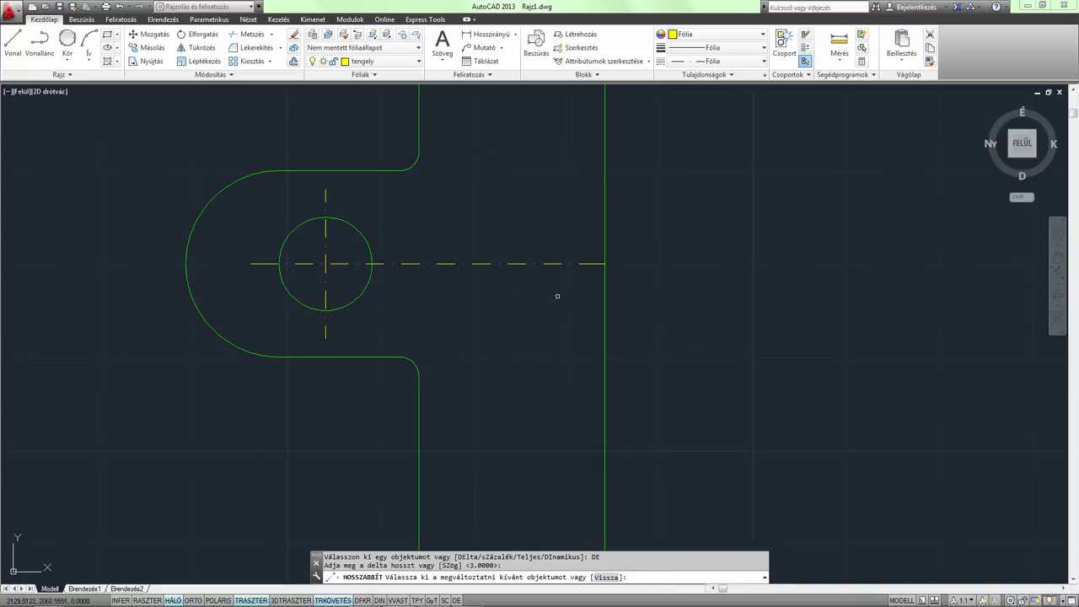
left_click(599, 264)
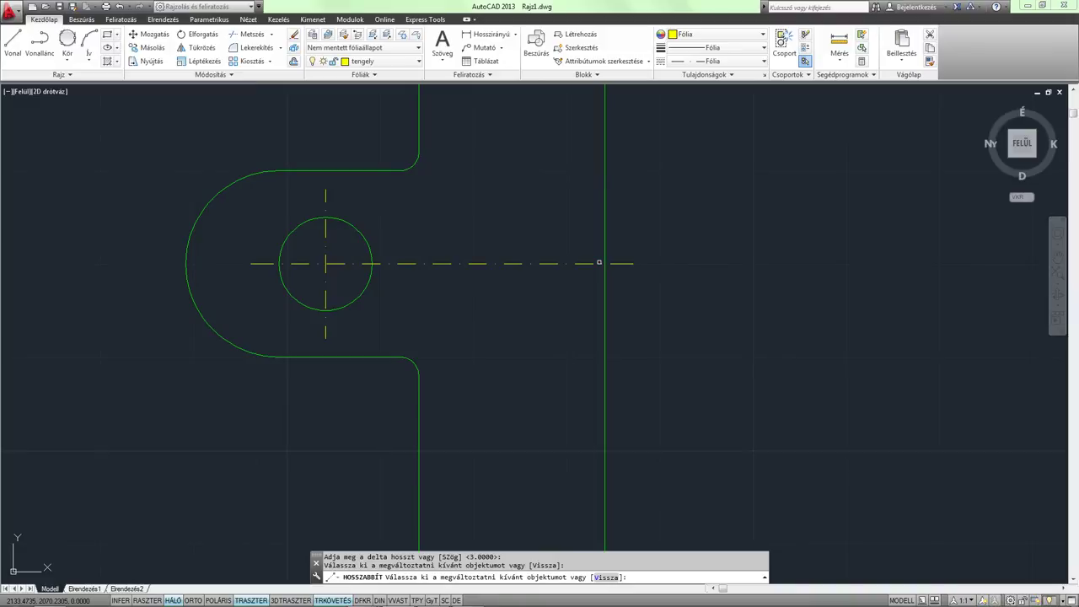
left_click(257, 264)
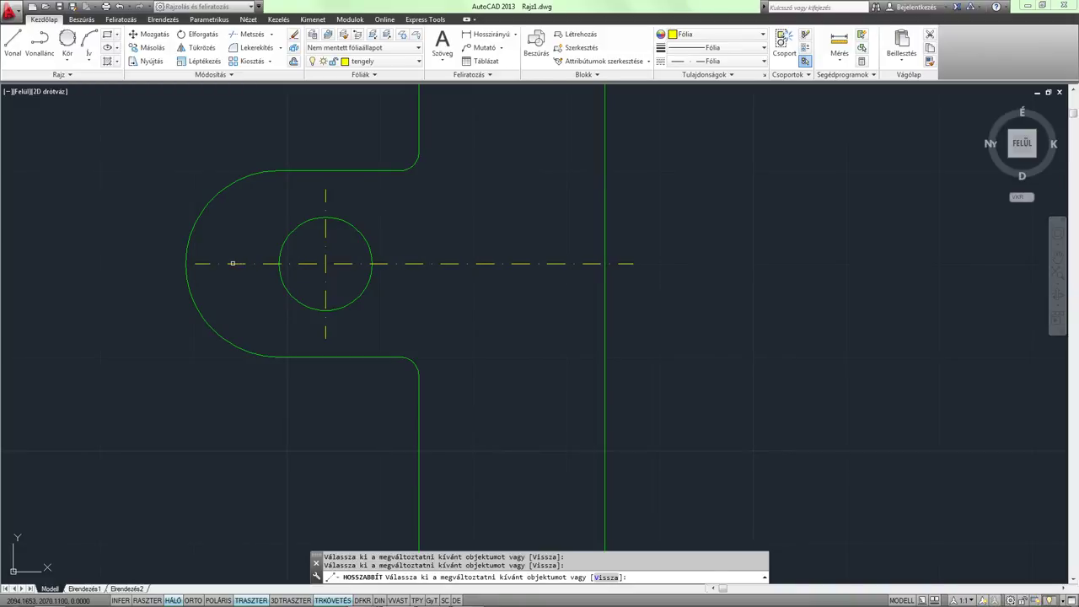
key("Escape")
scroll(448, 303, "down", 2)
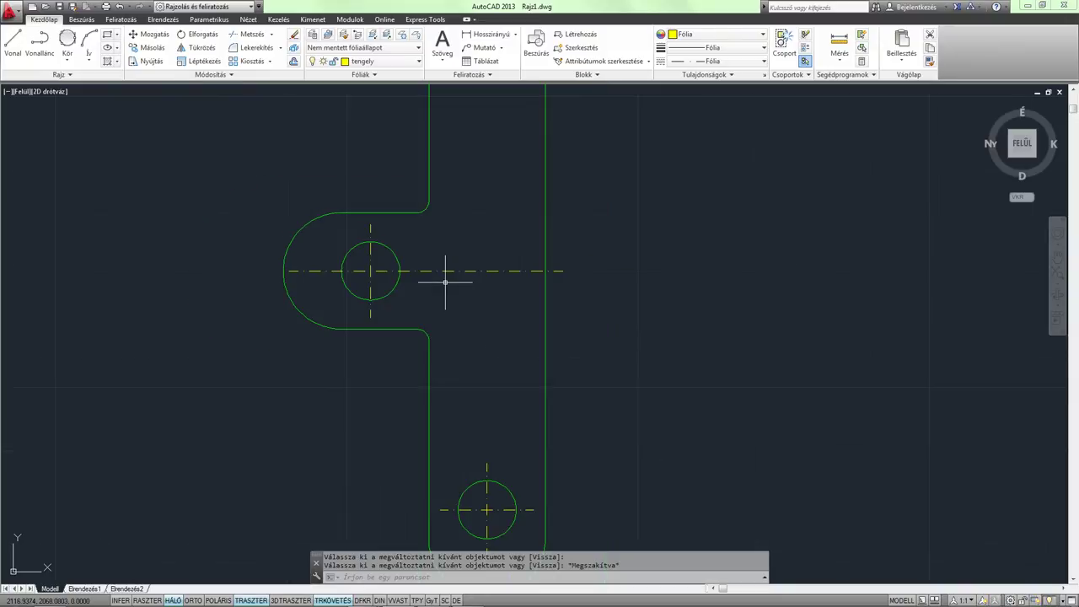
scroll(450, 276, "down", 2)
mouse_move(481, 301)
middle_mouse_down()
mouse_move(517, 272)
mouse_move(444, 301)
middle_mouse_up()
scroll(506, 275, "down", 2)
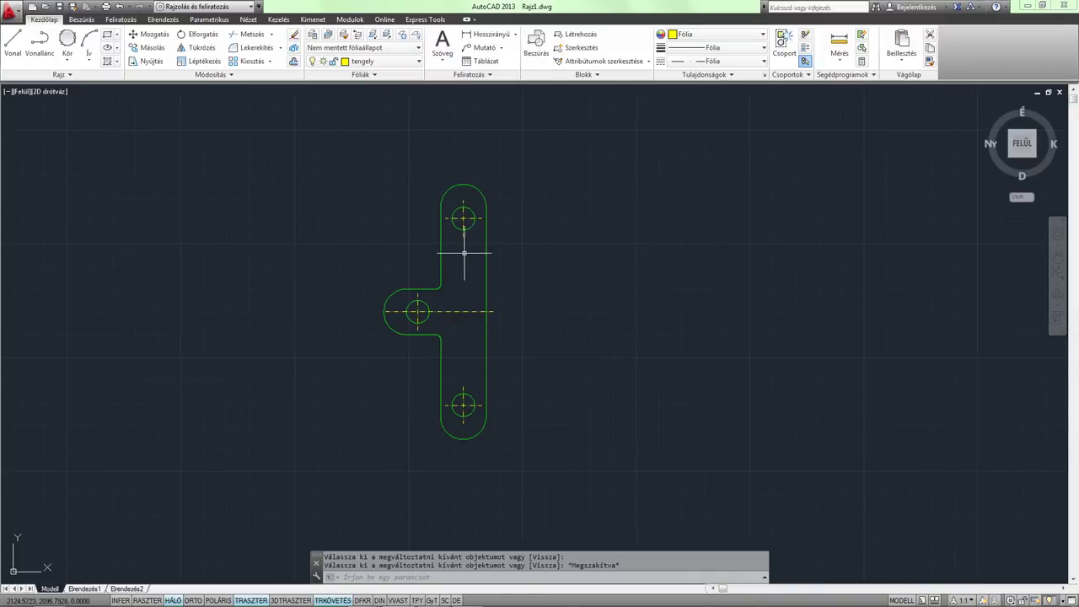
scroll(469, 251, "up", 1)
scroll(477, 245, "up", 1)
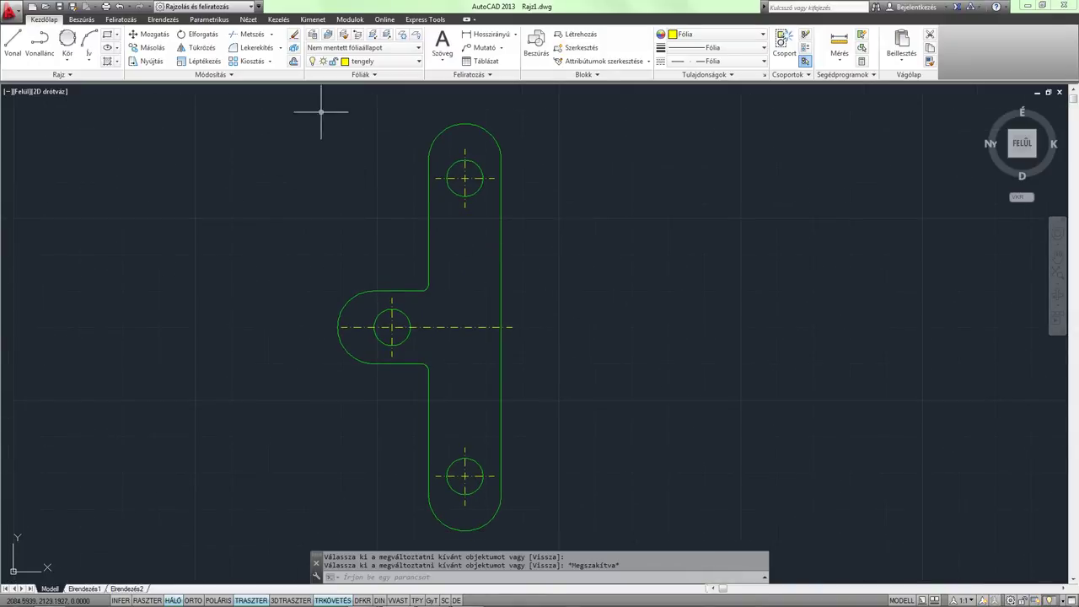
On the meret layer, add the vertical 112 overall-height dimension right of the plate
left_click(381, 67)
left_click(374, 99)
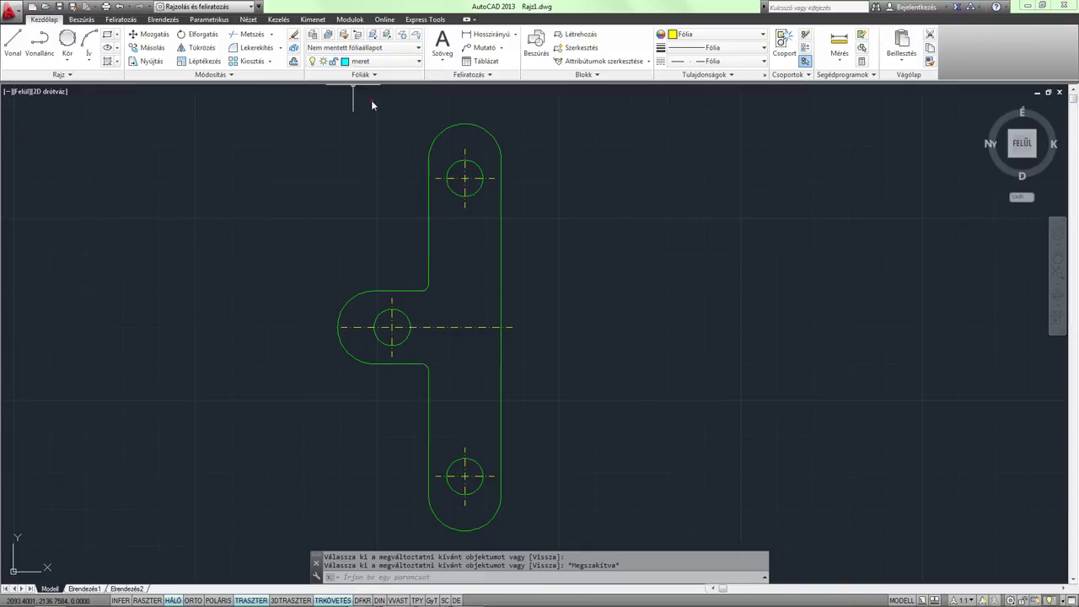
left_click(110, 20)
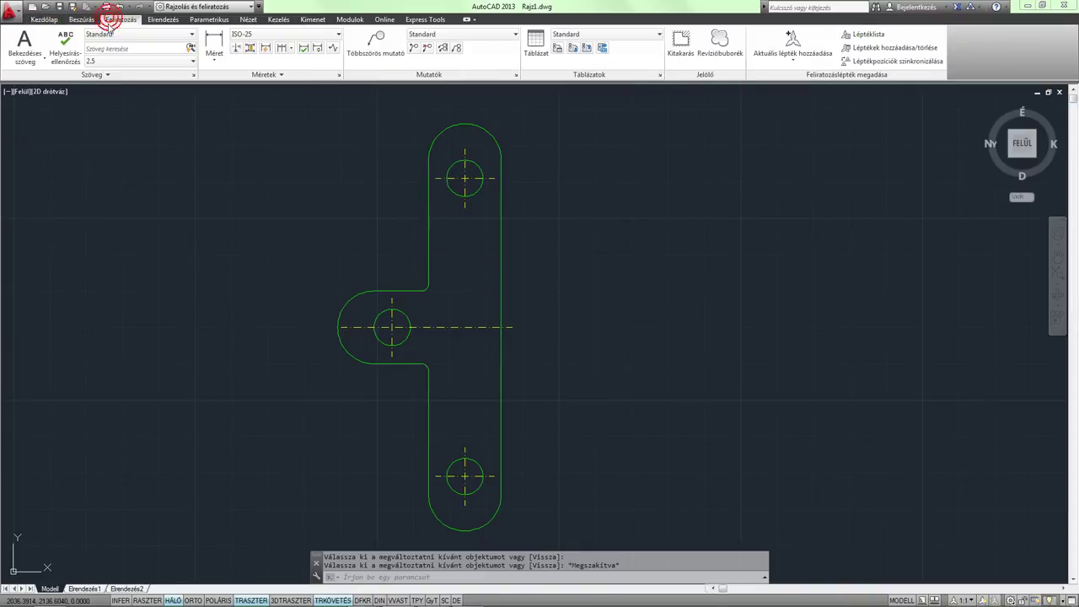
left_click(215, 40)
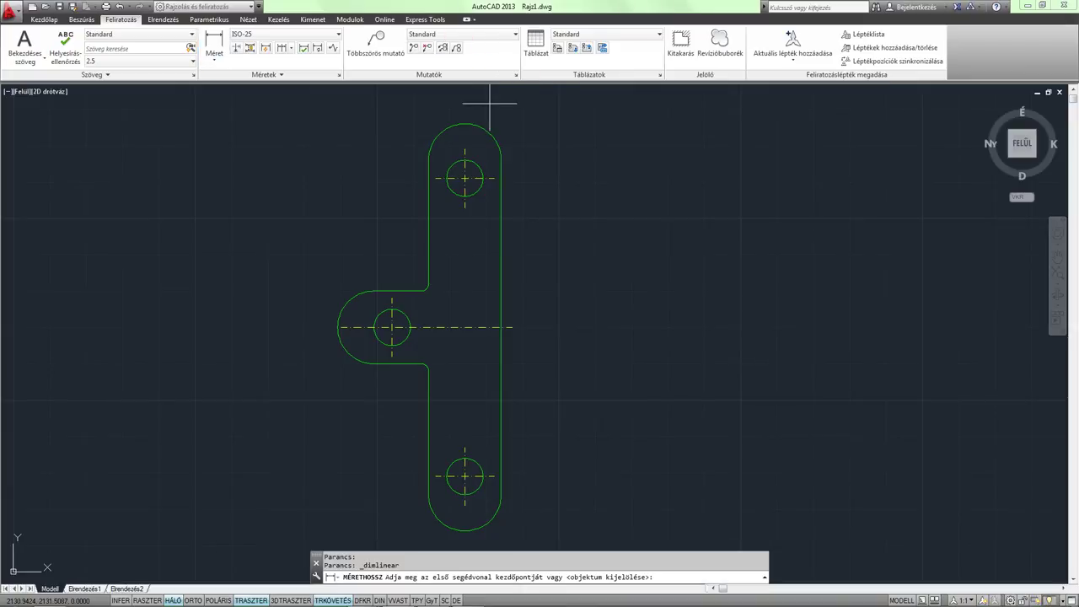
left_click(465, 124)
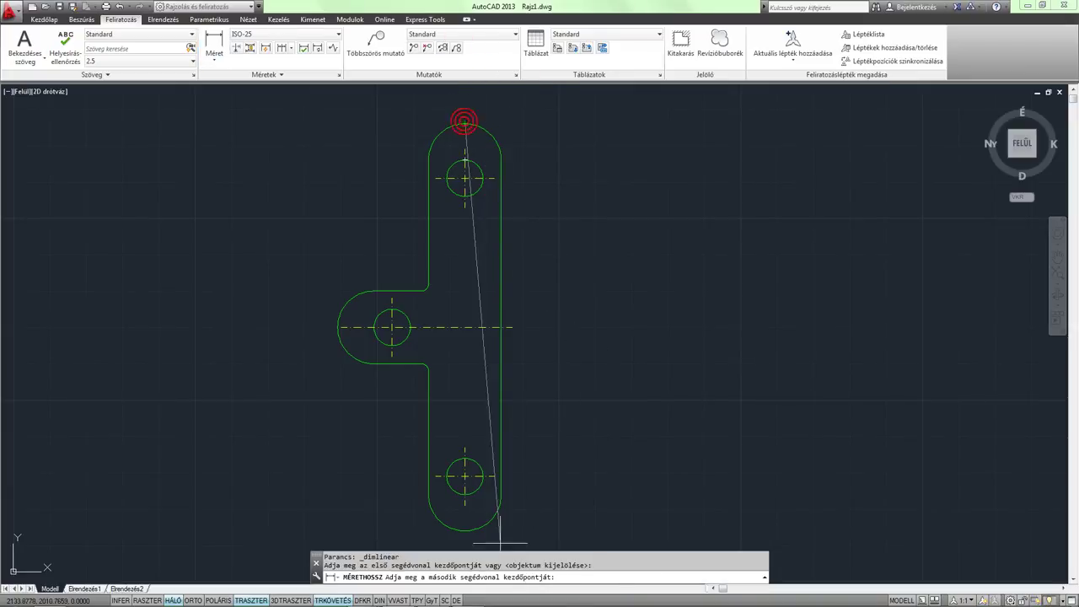
left_click(464, 531)
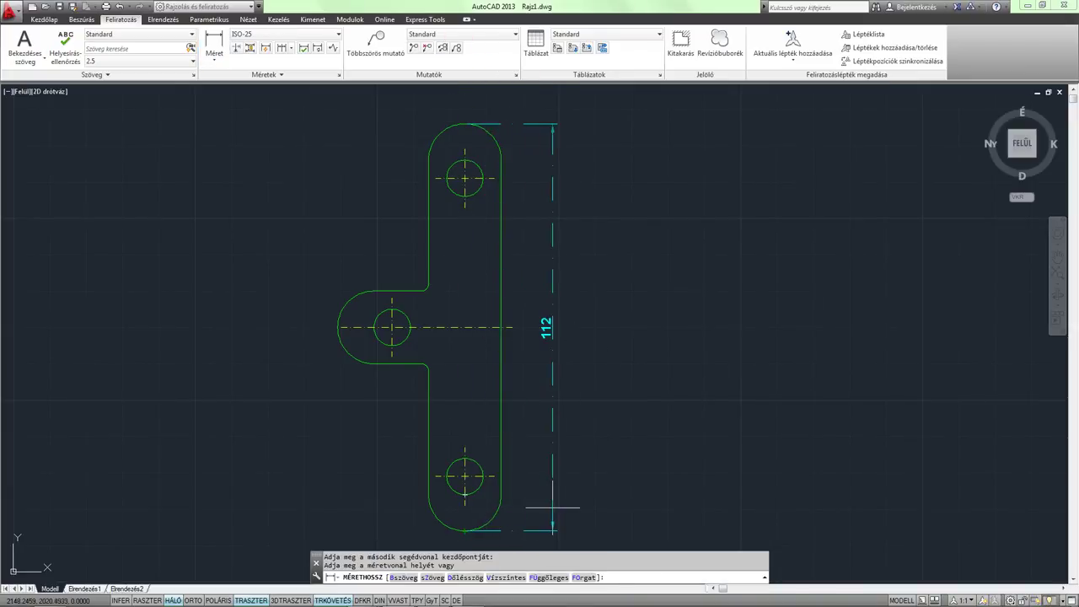
left_click(556, 505)
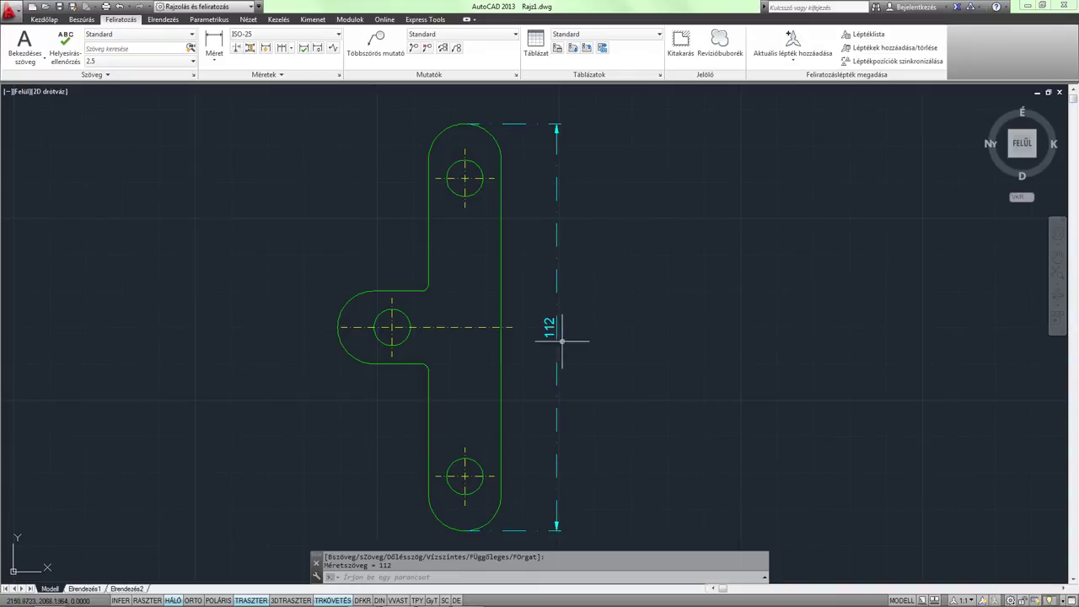
left_click(45, 21)
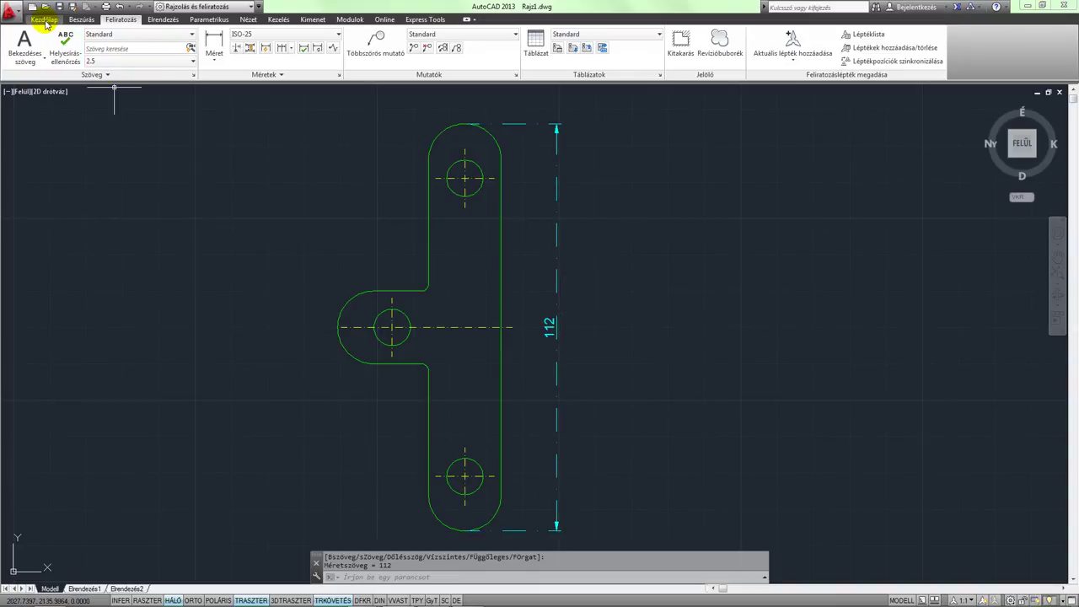
Set the meret layer's linetype to Continuous in Layer Properties
left_click(312, 35)
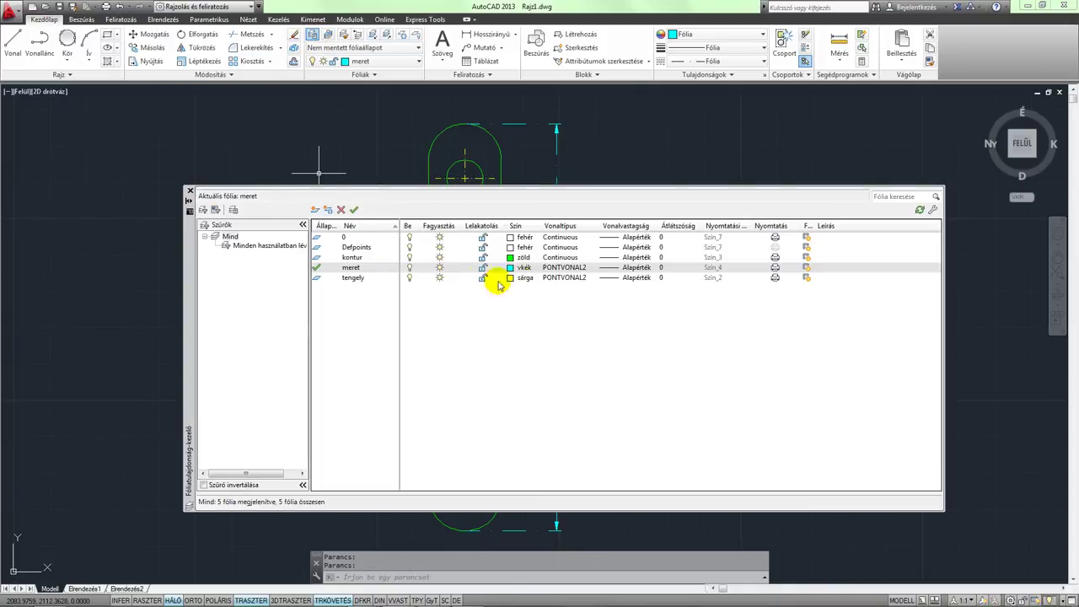
left_click(580, 267)
left_click(428, 279)
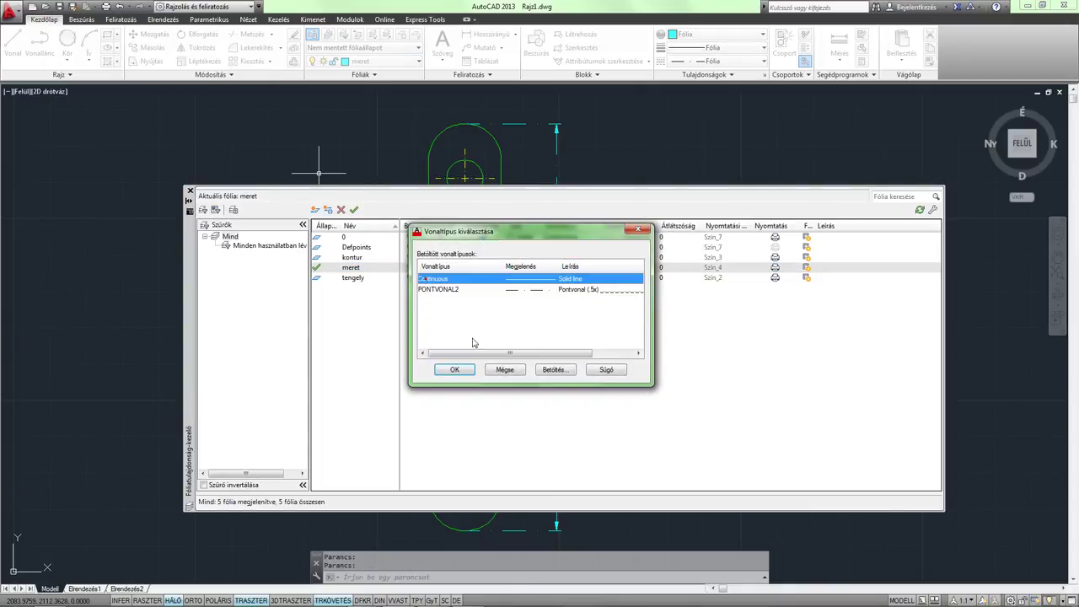
left_click(459, 371)
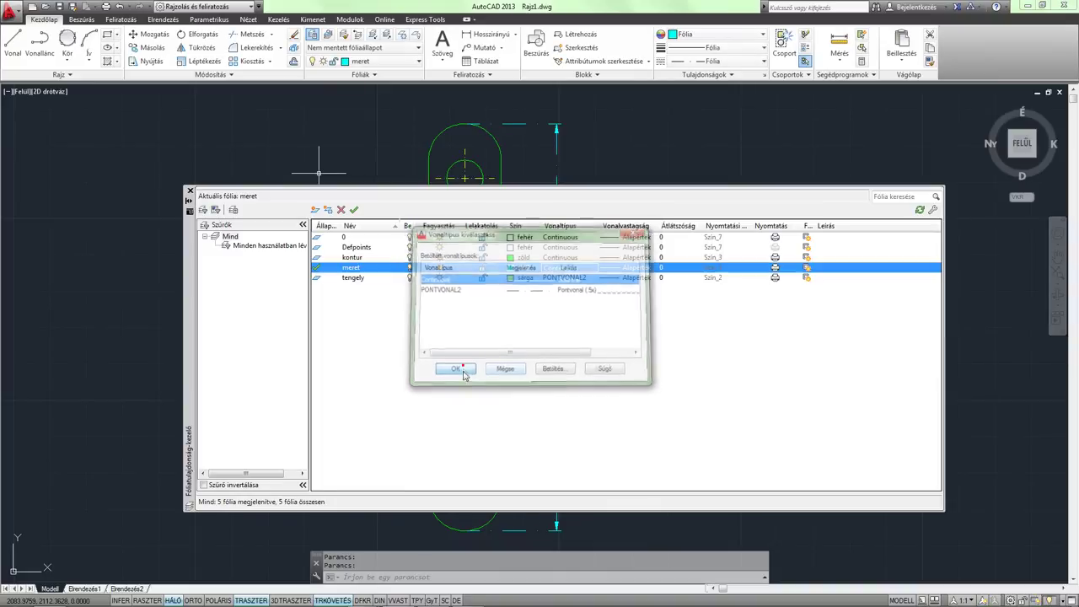
left_click(354, 209)
left_click(189, 192)
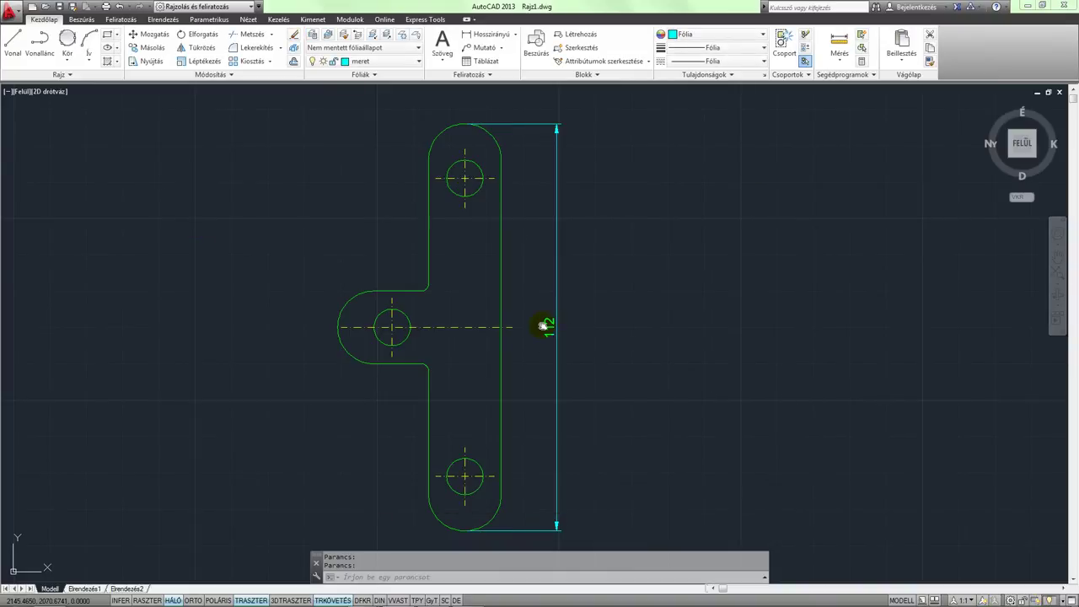
Place a horizontal 45 linear dimension above the plate, from the left lobe to the right edge
middle_click_drag(573, 227, 575, 240)
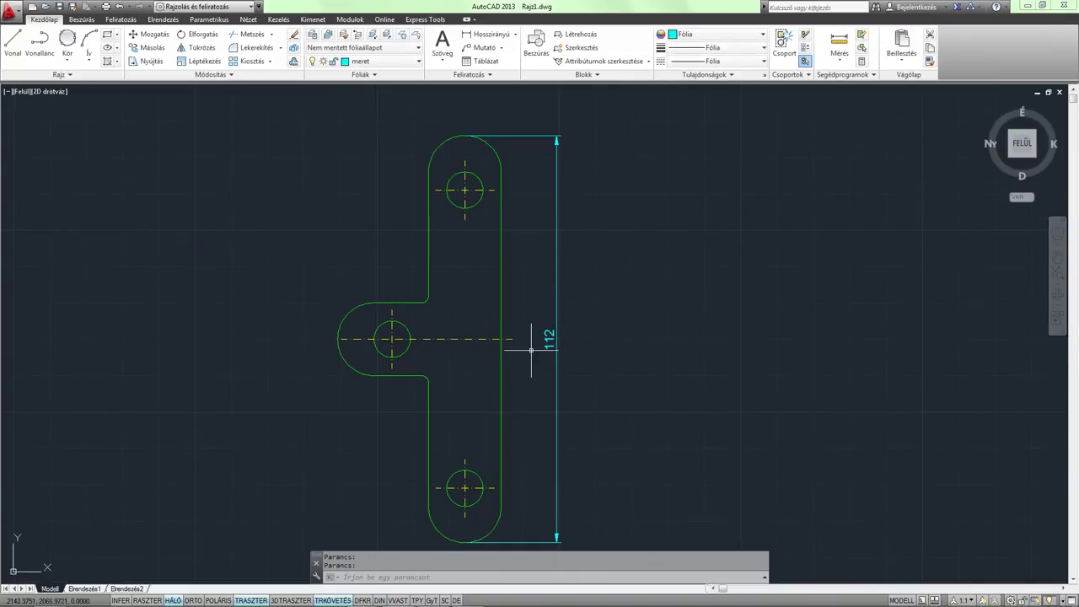
middle_click_drag(513, 306, 514, 357)
left_click(120, 18)
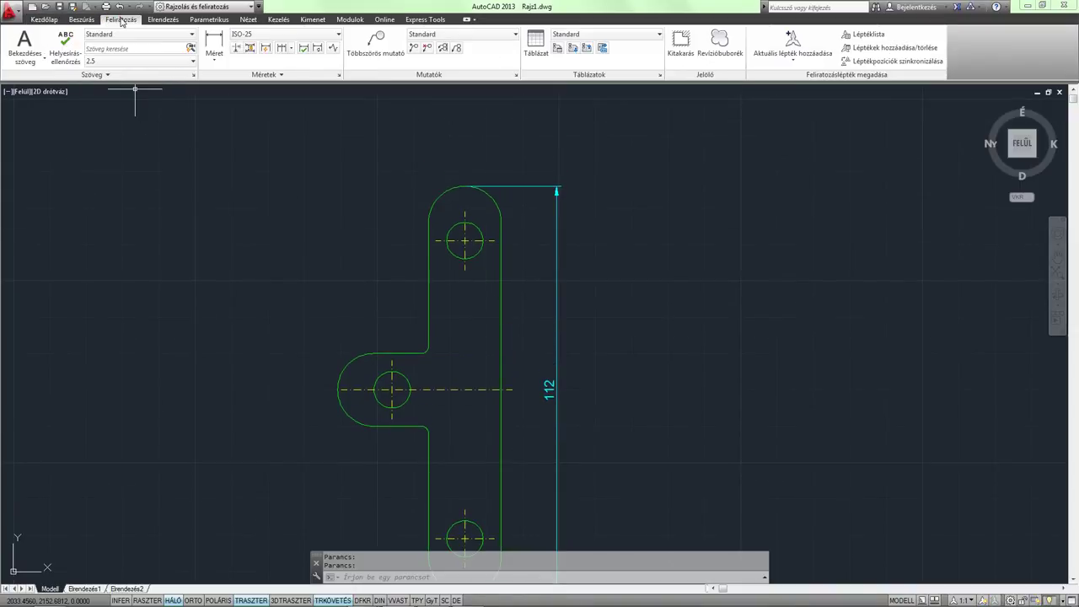
left_click(214, 47)
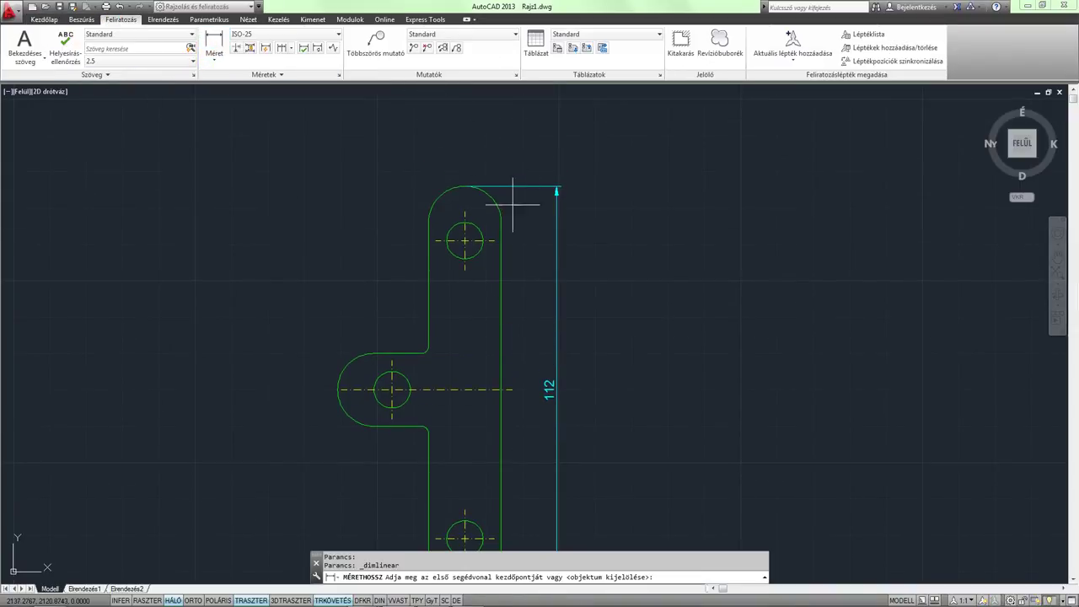
left_click(492, 224)
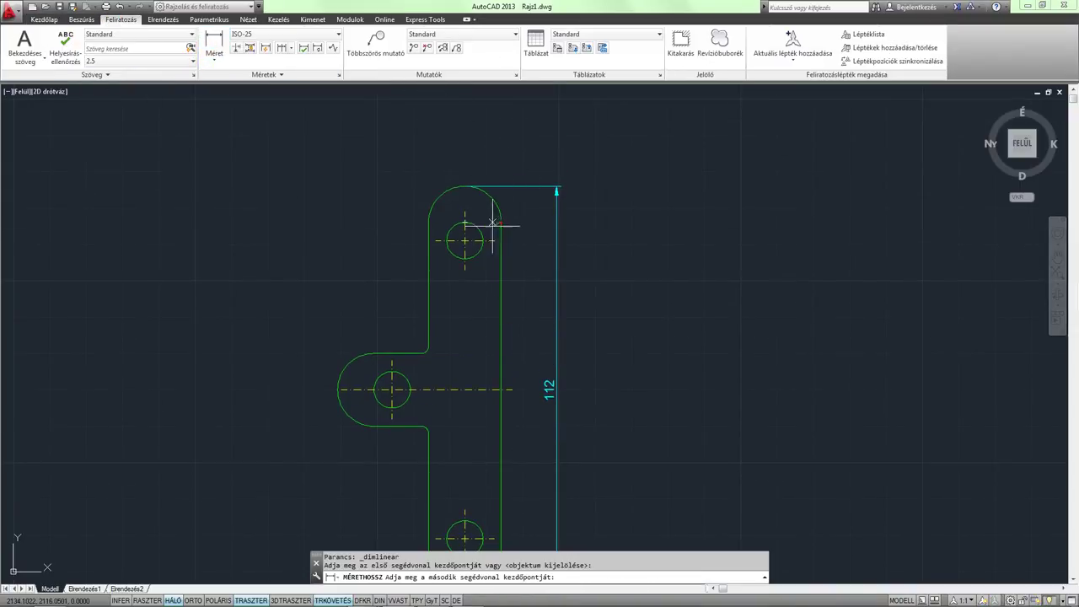
left_click(337, 388)
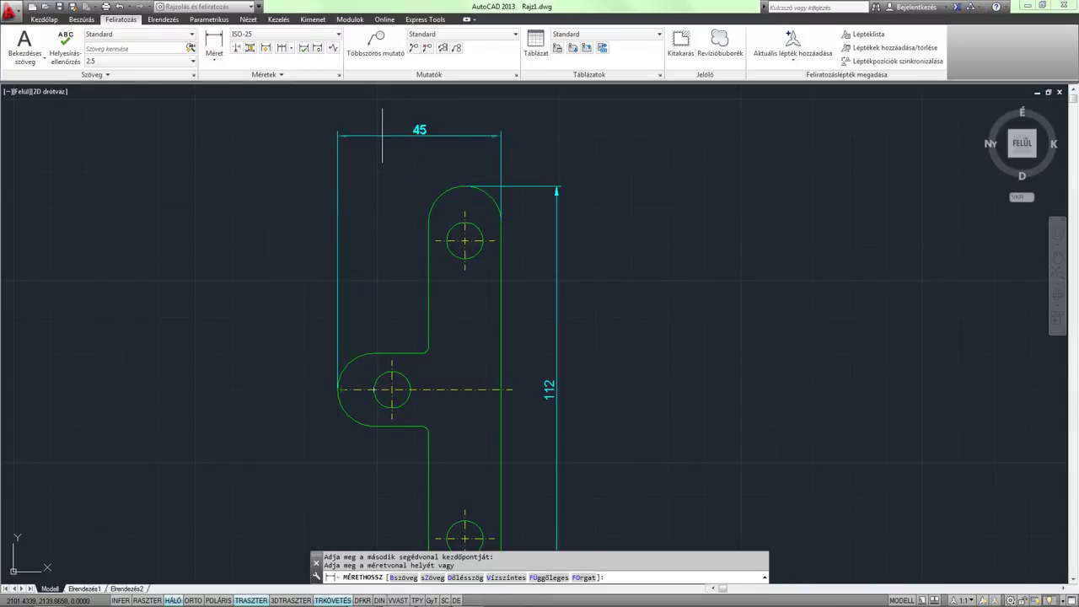
left_click(472, 142)
scroll(545, 226, "down", 2)
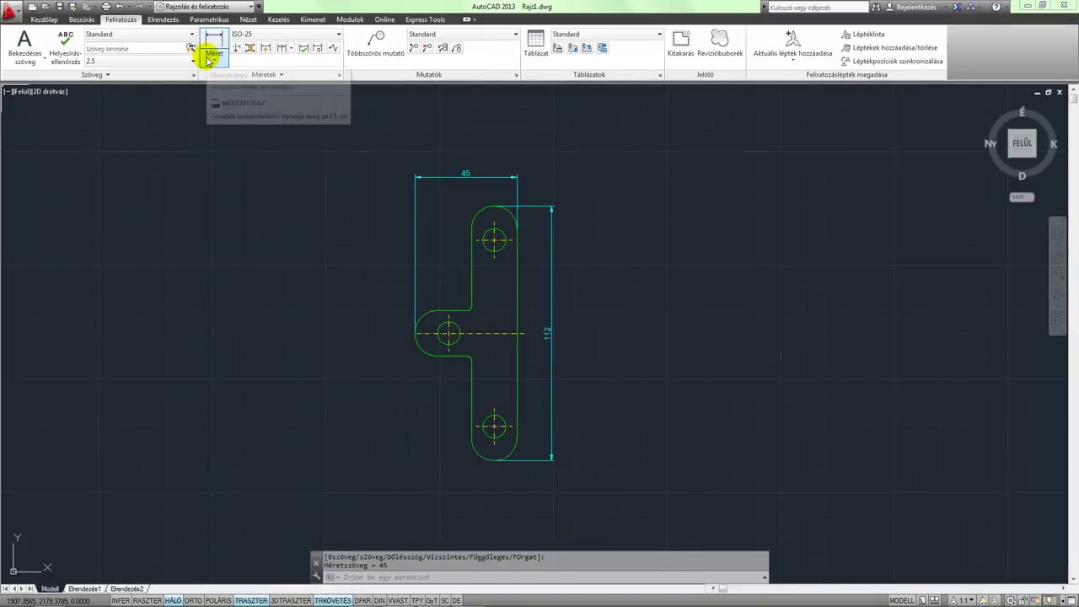
Dimension the 20 width across the bottom arc's ends, placed below the plate
left_click(213, 46)
scroll(509, 519, "up", 2)
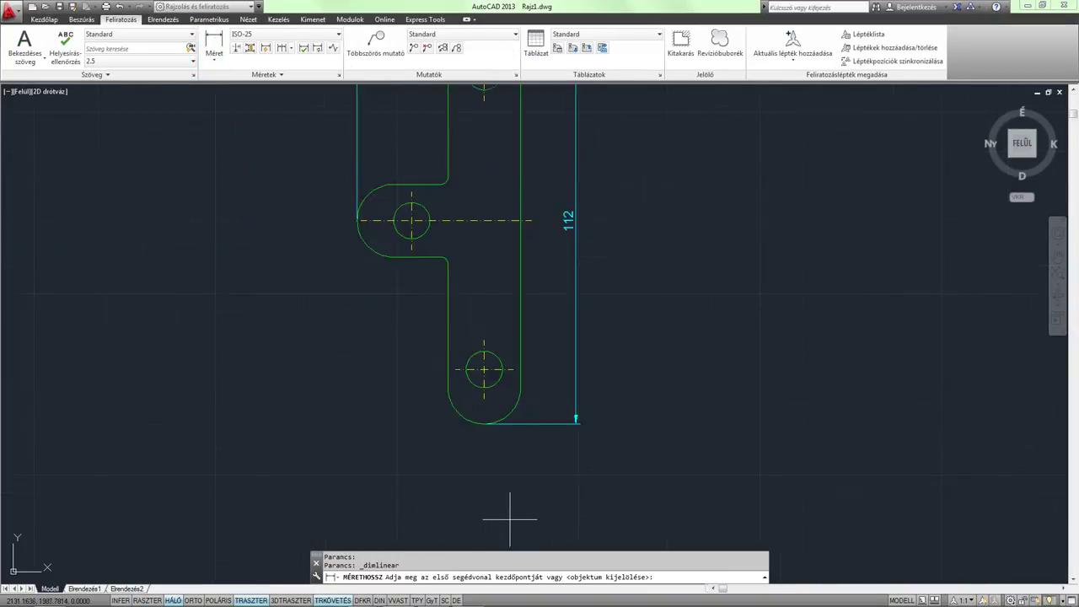
scroll(509, 519, "up", 2)
left_click(408, 318)
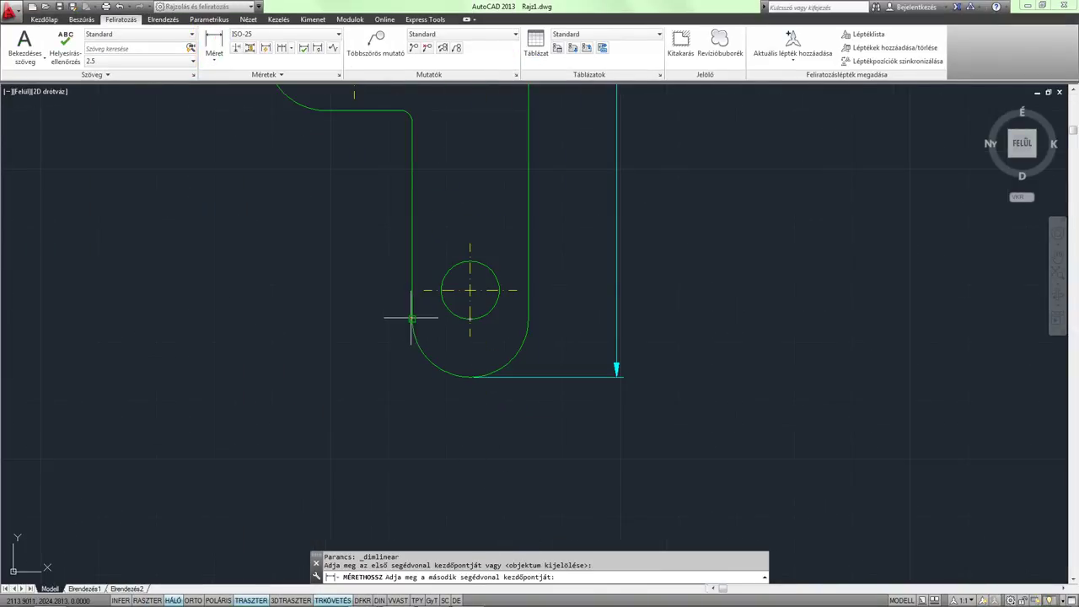
left_click(528, 318)
left_click(533, 423)
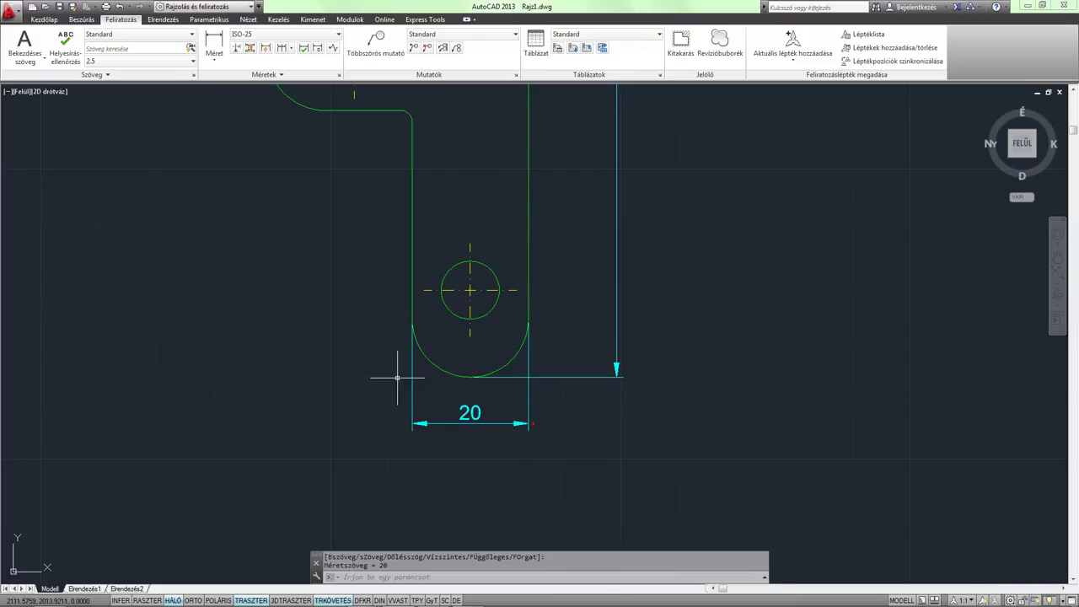
scroll(397, 377, "down", 2)
Add the vertical 20 dimension for the left lobe's height
key("Return")
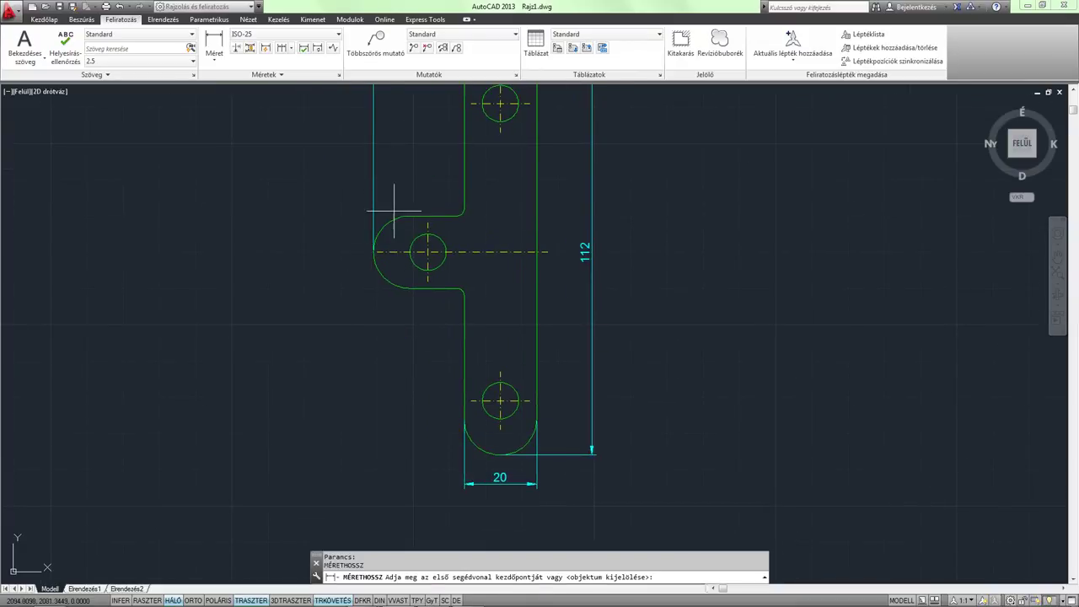
left_click(393, 212)
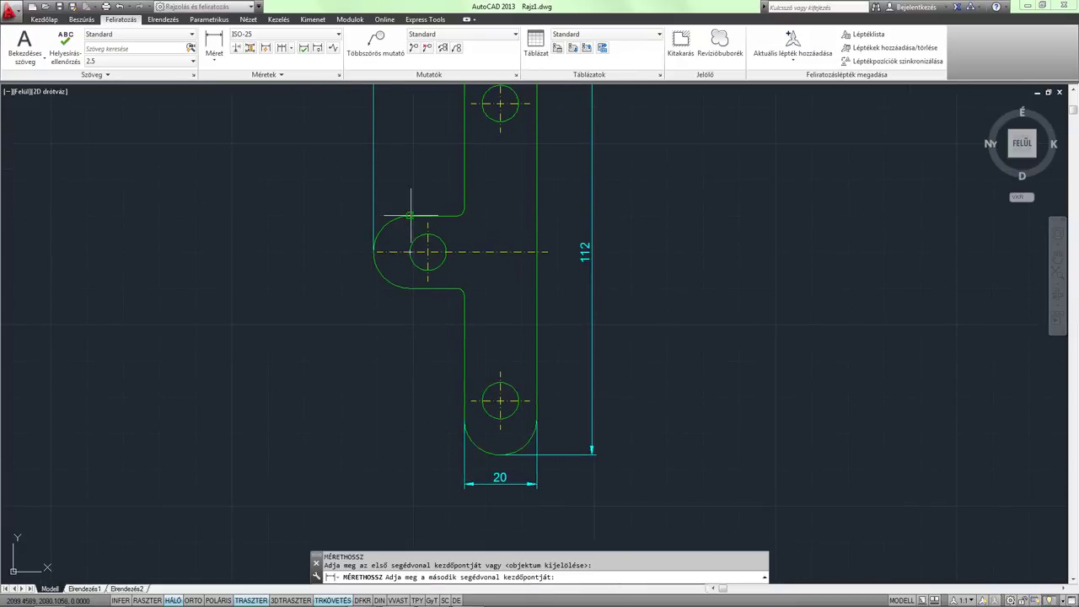
left_click(409, 287)
left_click(351, 280)
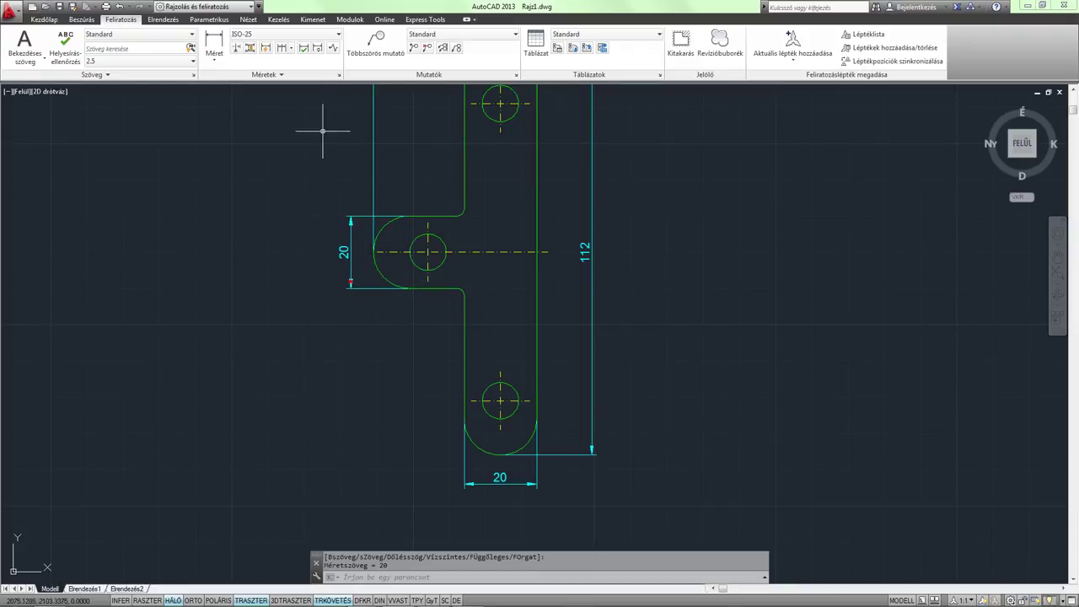
left_click(214, 56)
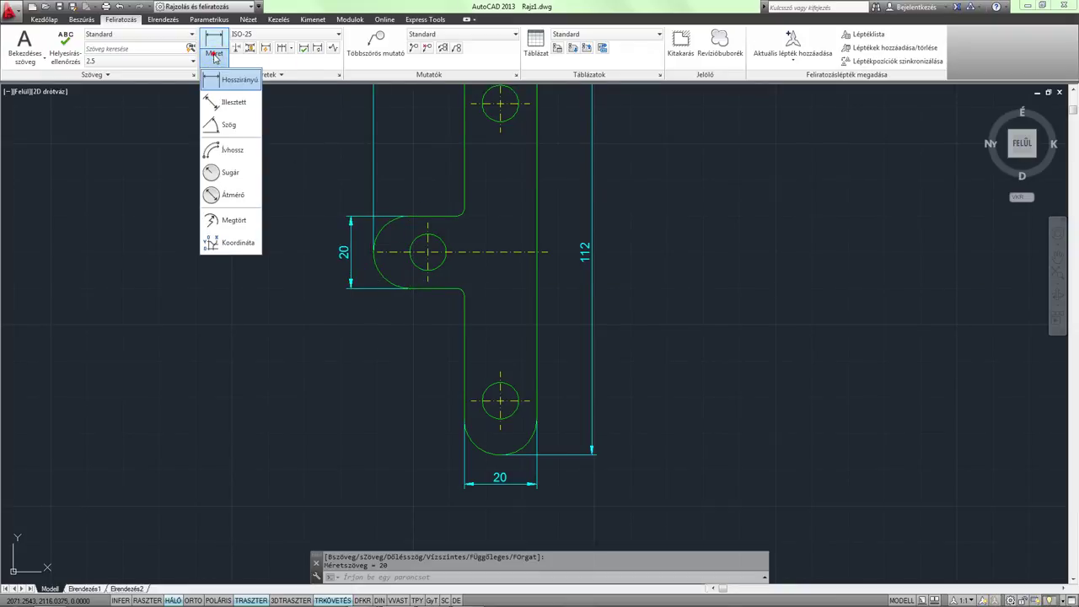
left_click(238, 172)
scroll(444, 292, "up", 3)
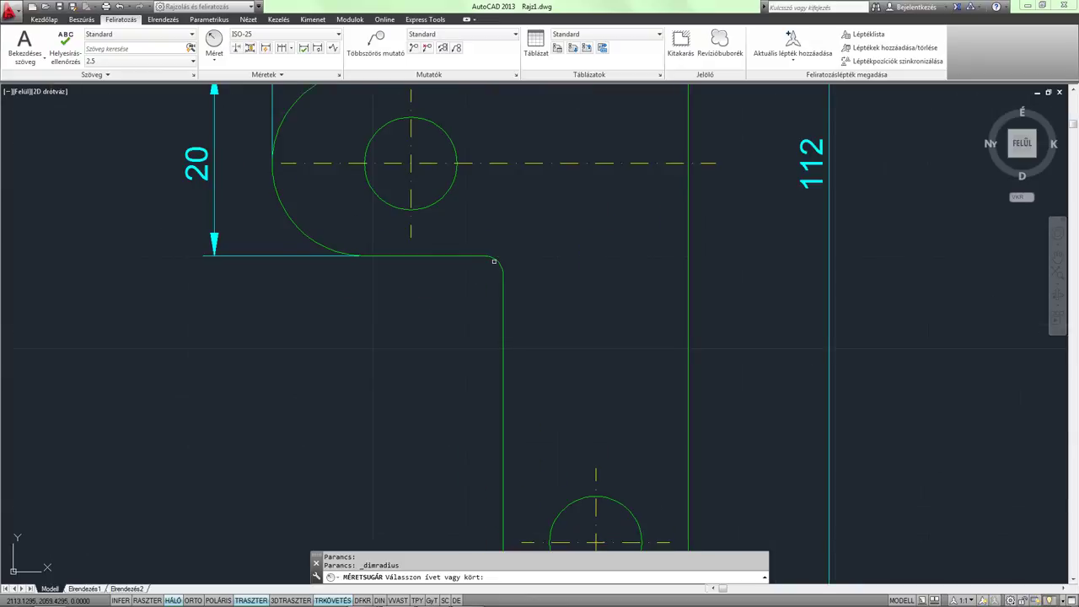
Place an R2 radius dimension on the inner fillet arc
left_click(495, 262)
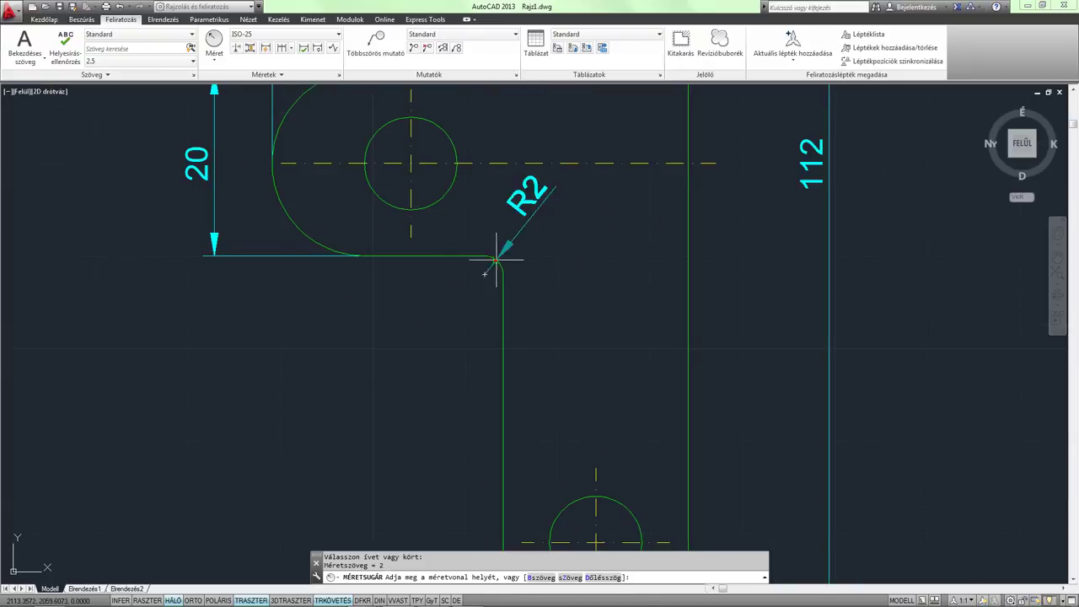
left_click(549, 238)
scroll(554, 325, "down", 2)
middle_click_drag(506, 303, 433, 271)
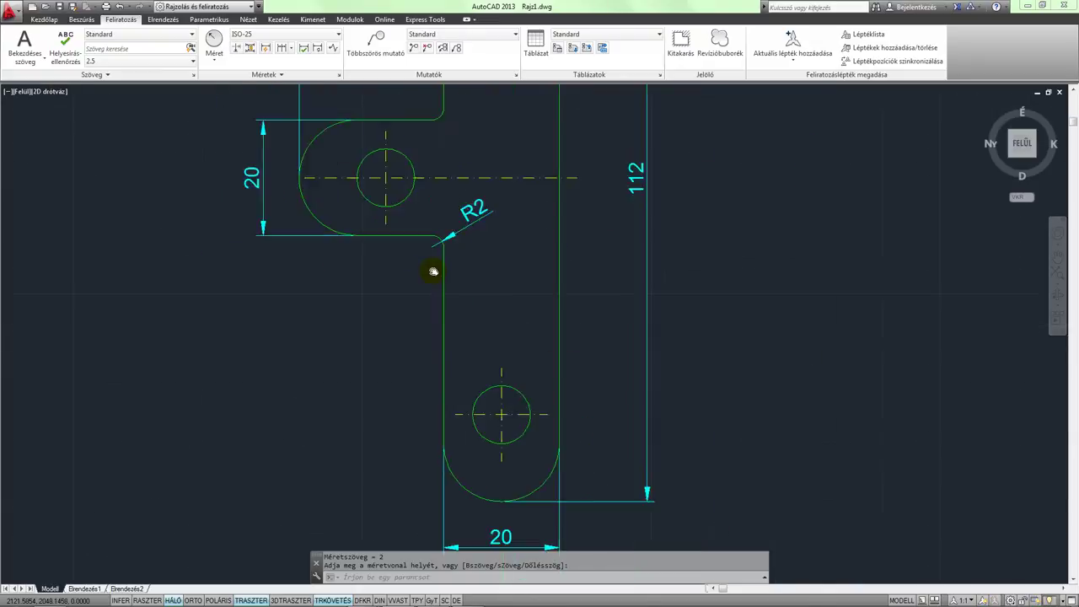
Add a Ø10 diameter dimension on the left lobe's hole and select it
left_click(218, 56)
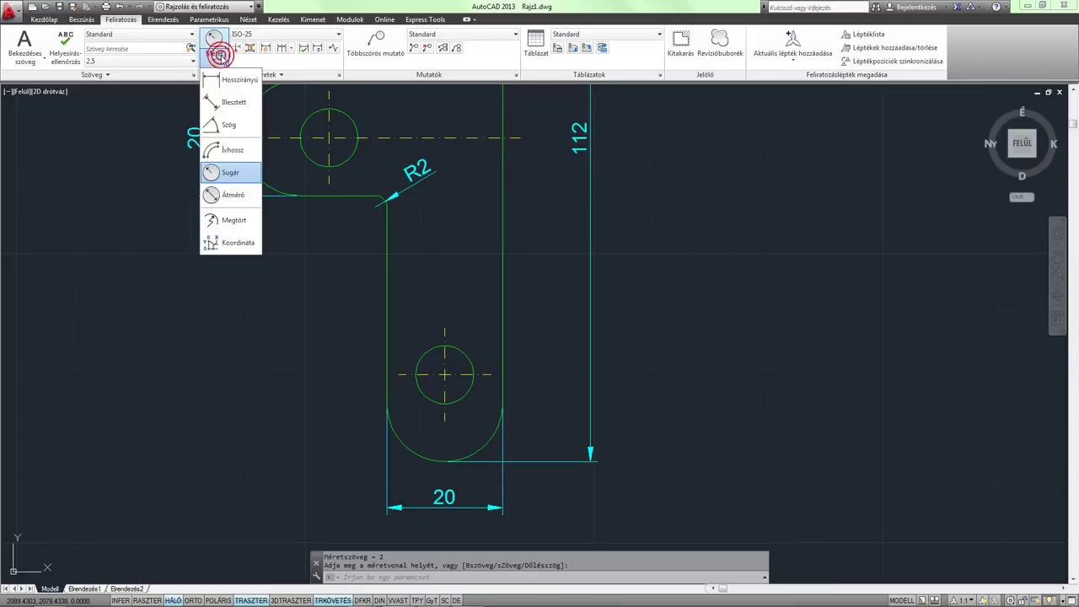
left_click(232, 195)
middle_click_drag(401, 155, 418, 316)
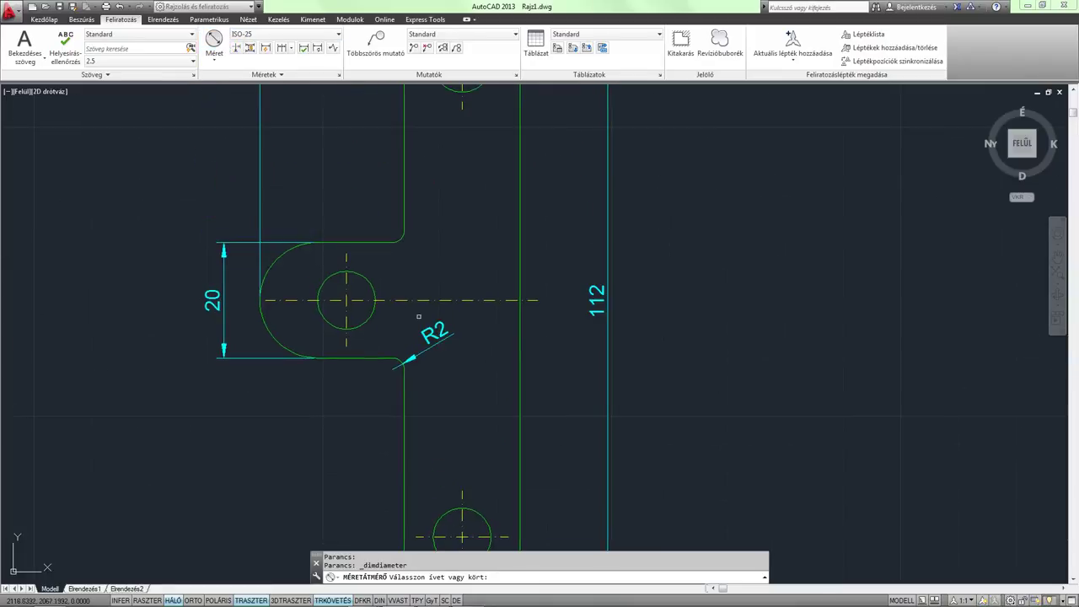
left_click(374, 285)
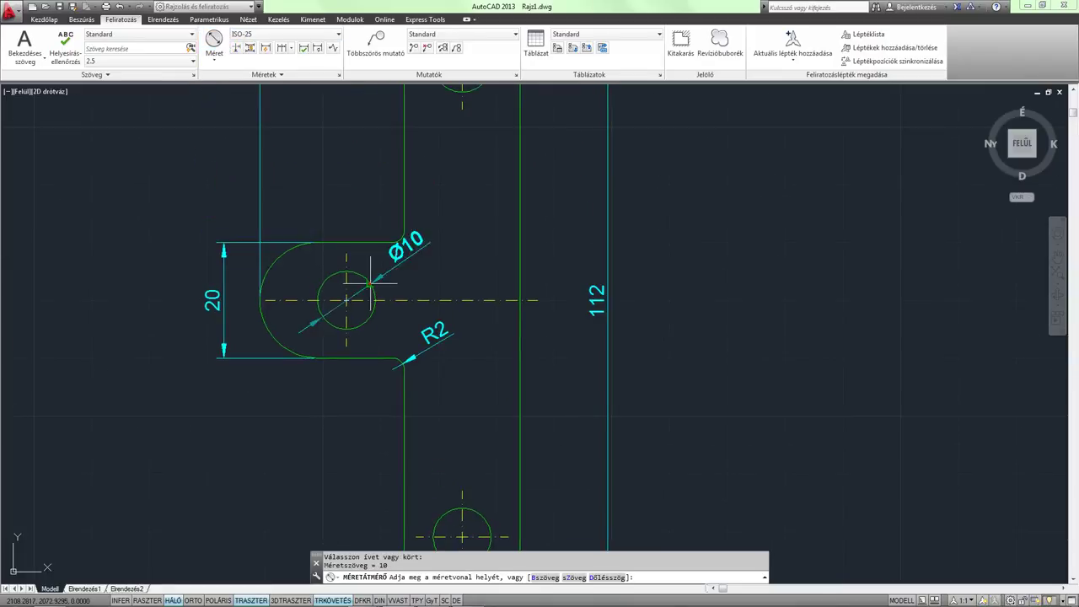
left_click(423, 267)
scroll(418, 268, "up", 2)
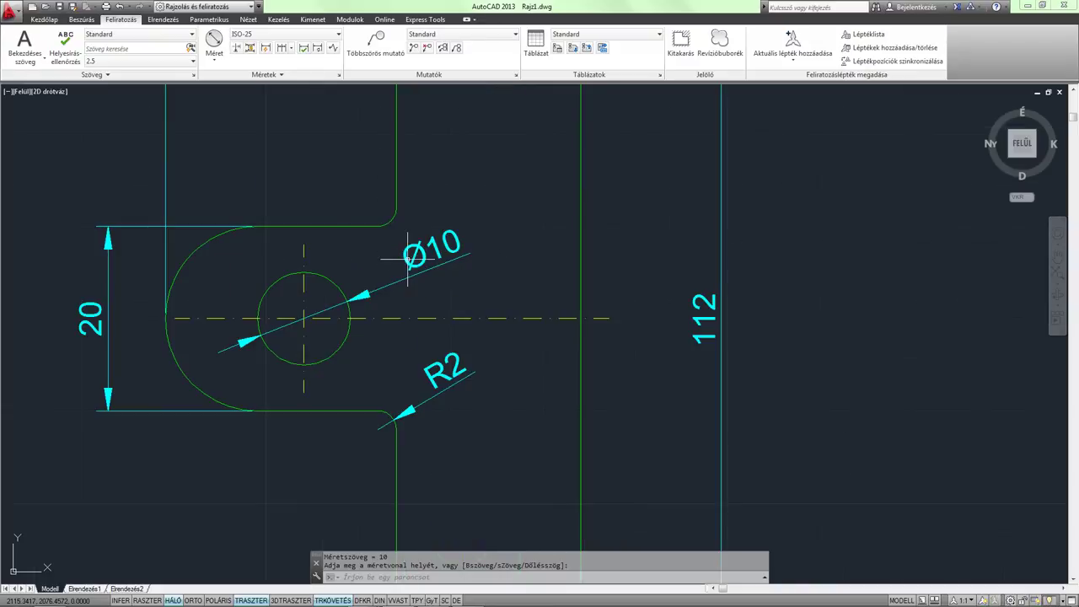
middle_click_drag(408, 257, 417, 259)
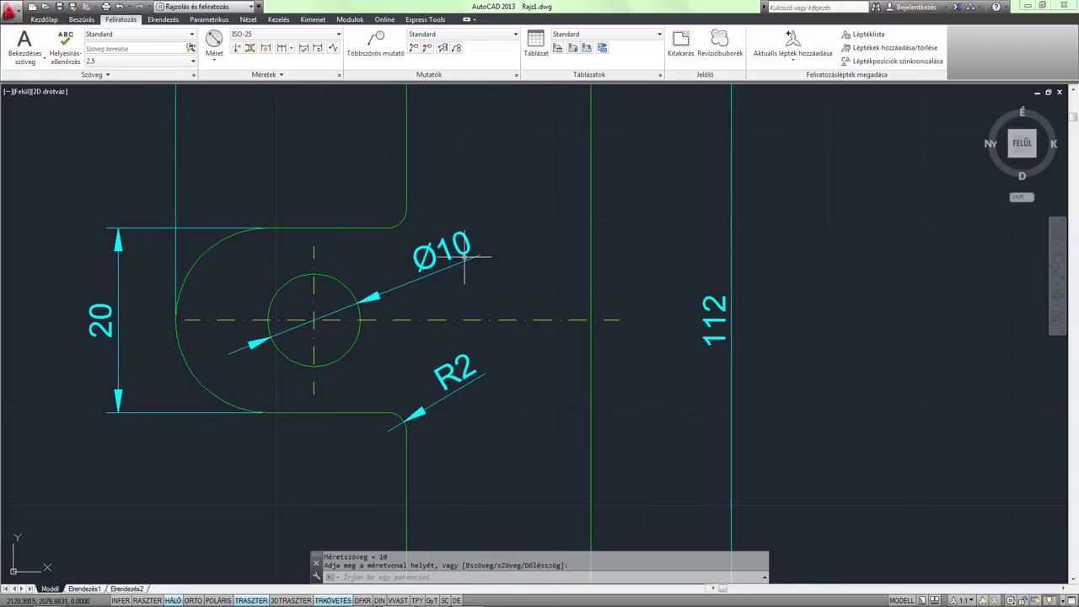
left_click(446, 257)
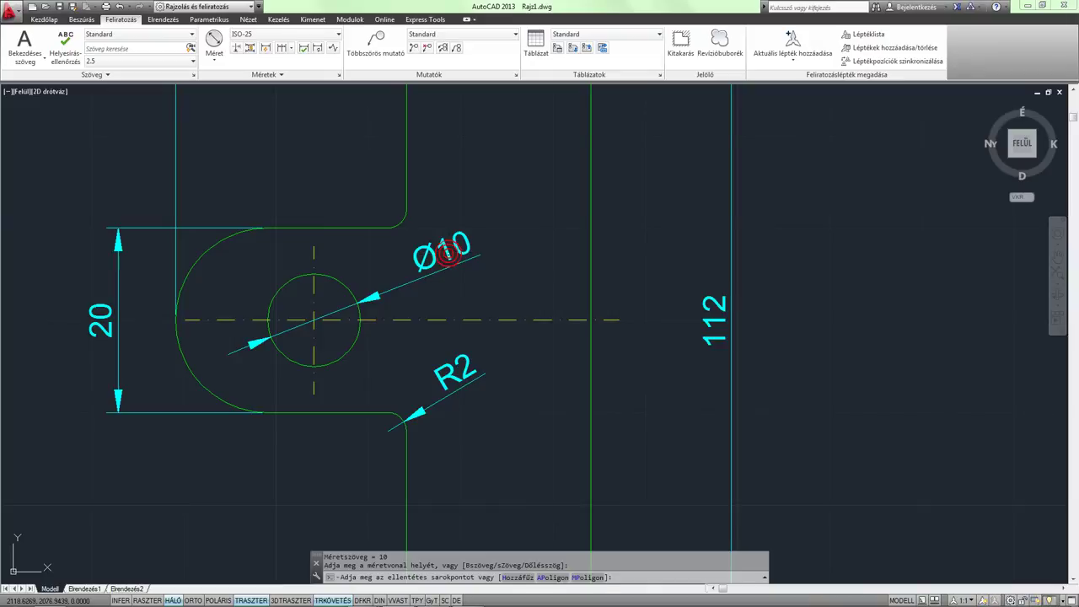
left_click(442, 256)
left_click(446, 255)
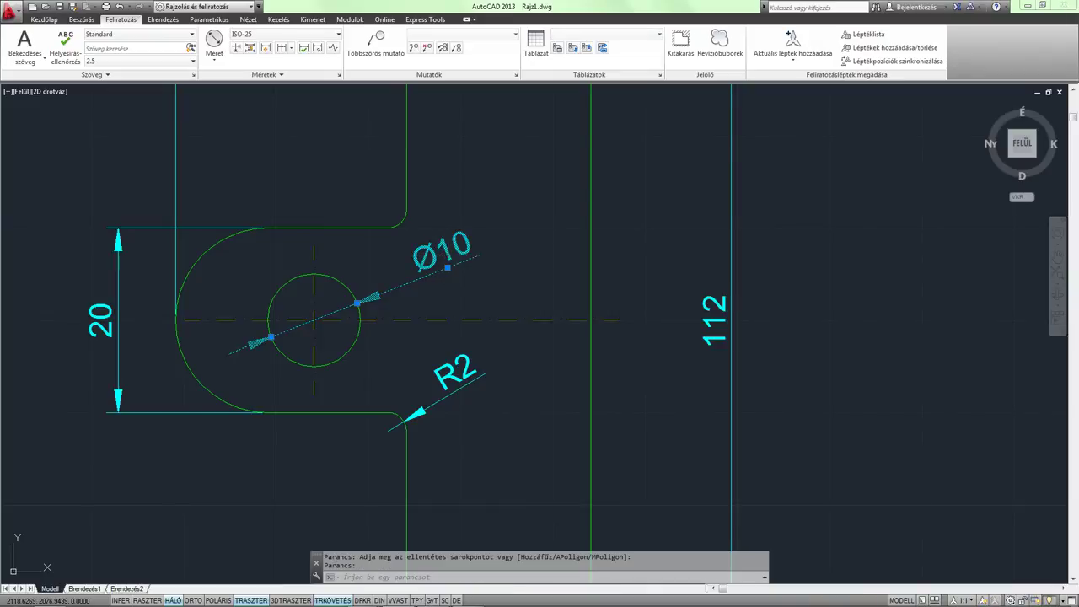
Edit the diameter dimension text so it reads '3 db Ø10'
double_click(427, 263)
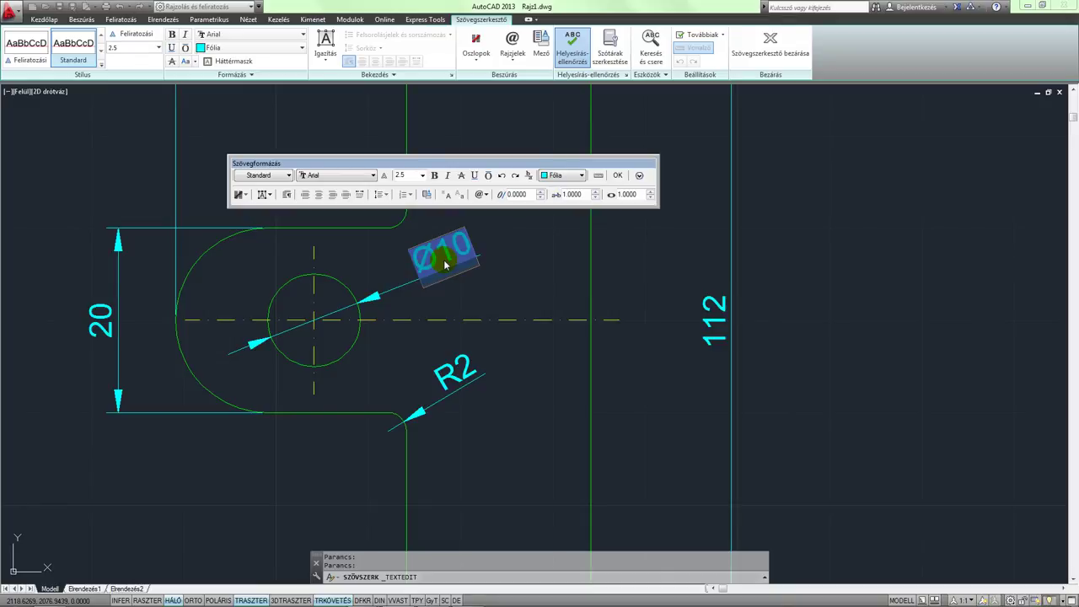
left_click(444, 264)
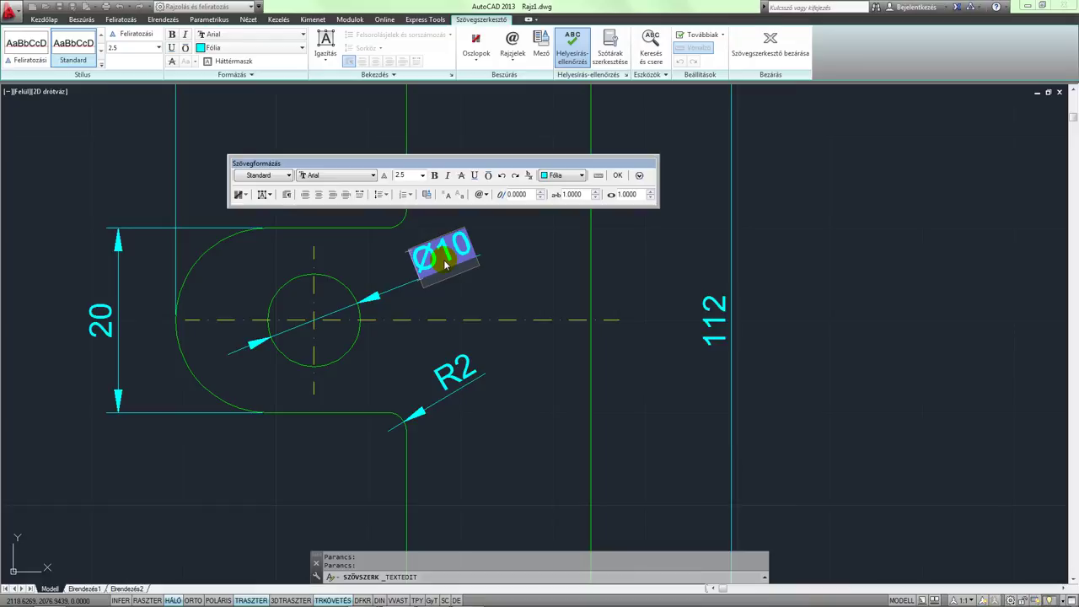
type("3")
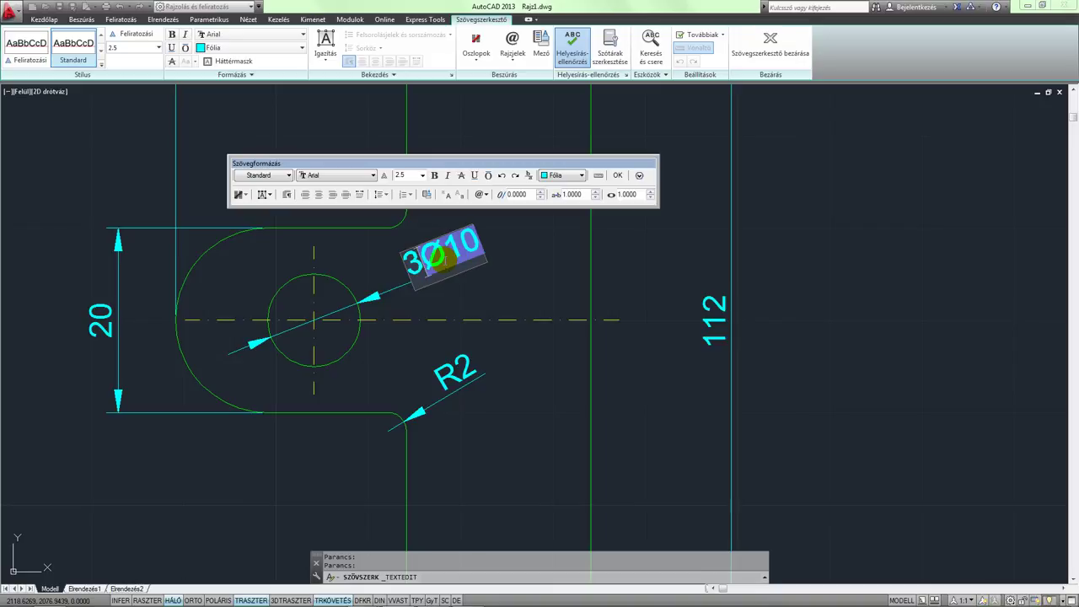
type("DB")
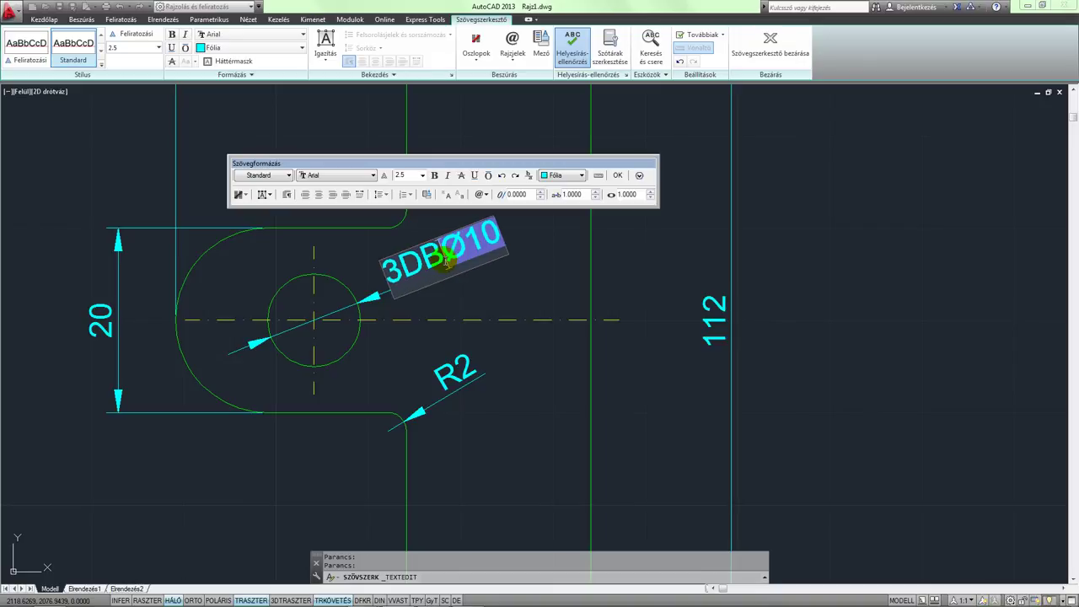
key("BackSpace")
key("BackSpace")
key("Caps_Lock")
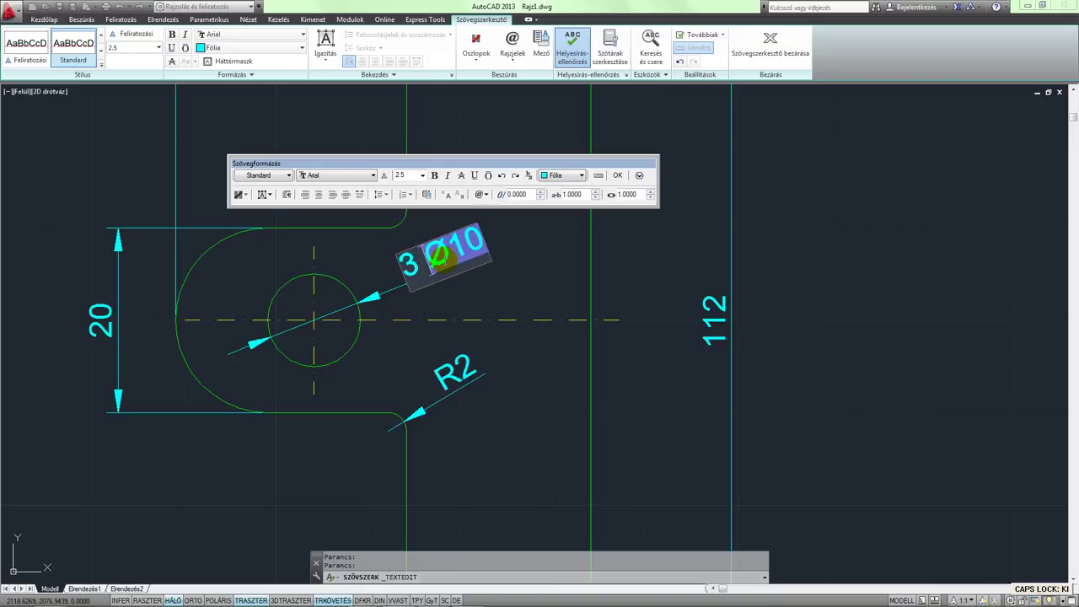
type("db")
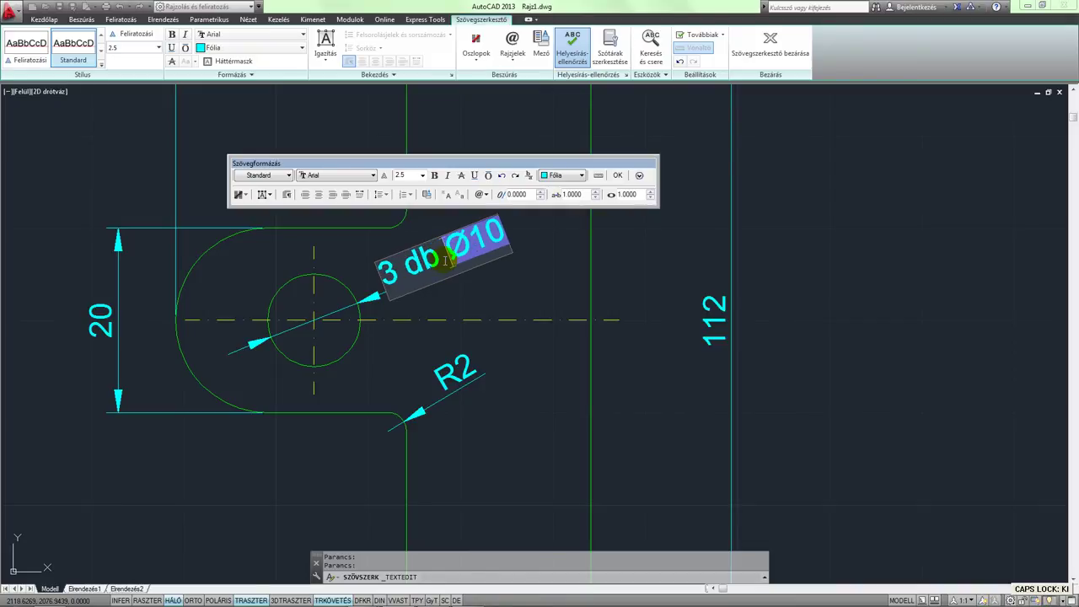
left_click(618, 175)
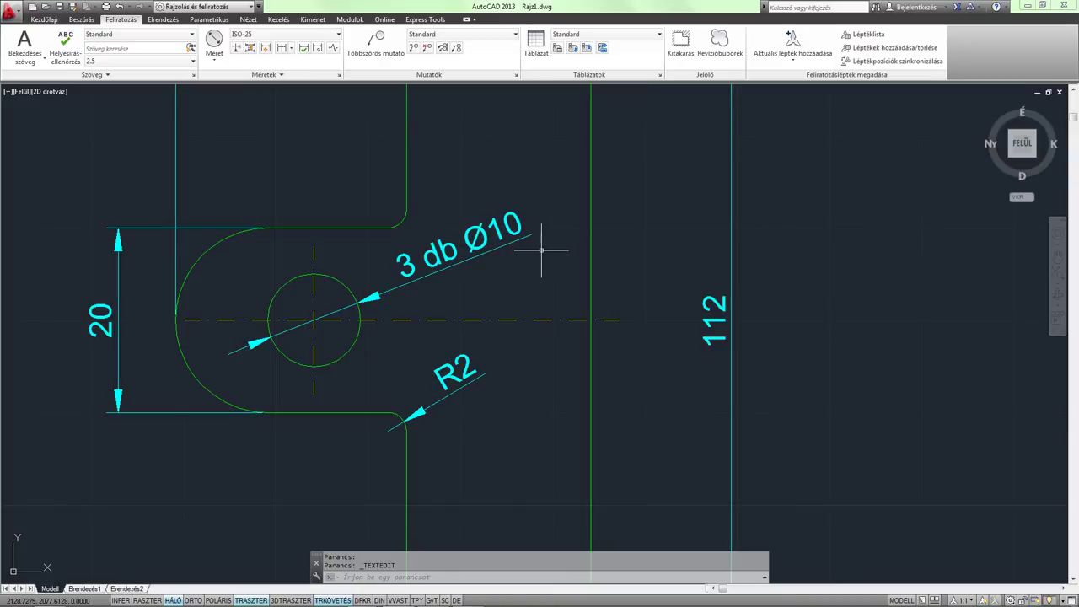
Add a vertical linear 15 dimension from the lower hole's centre to the rounded end's bottom, placed right
scroll(543, 249, "down", 3)
scroll(573, 354, "up", 1)
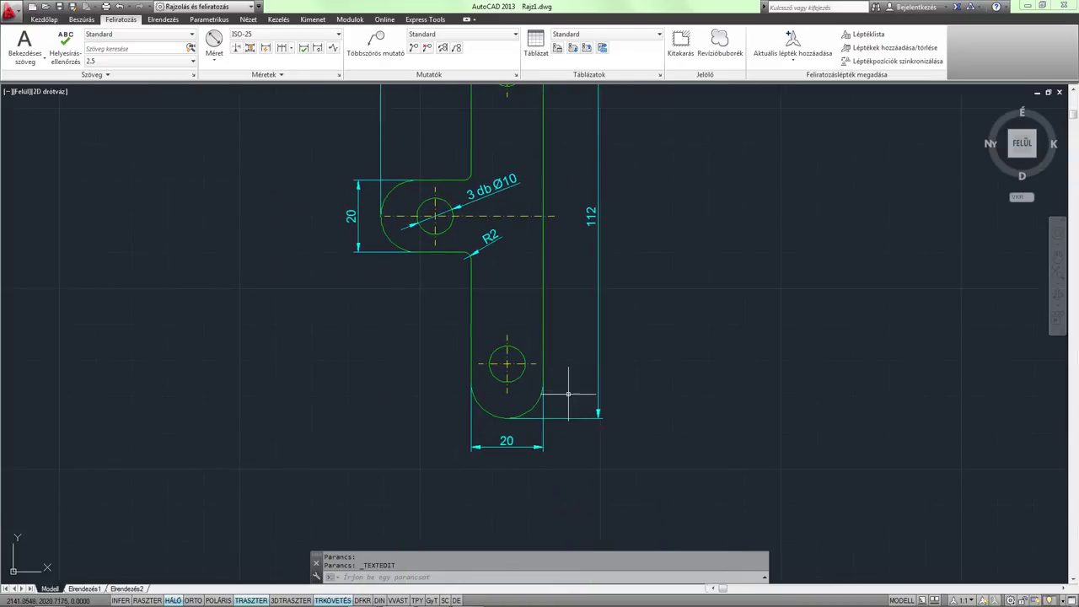
scroll(558, 378, "up", 1)
scroll(536, 354, "up", 2)
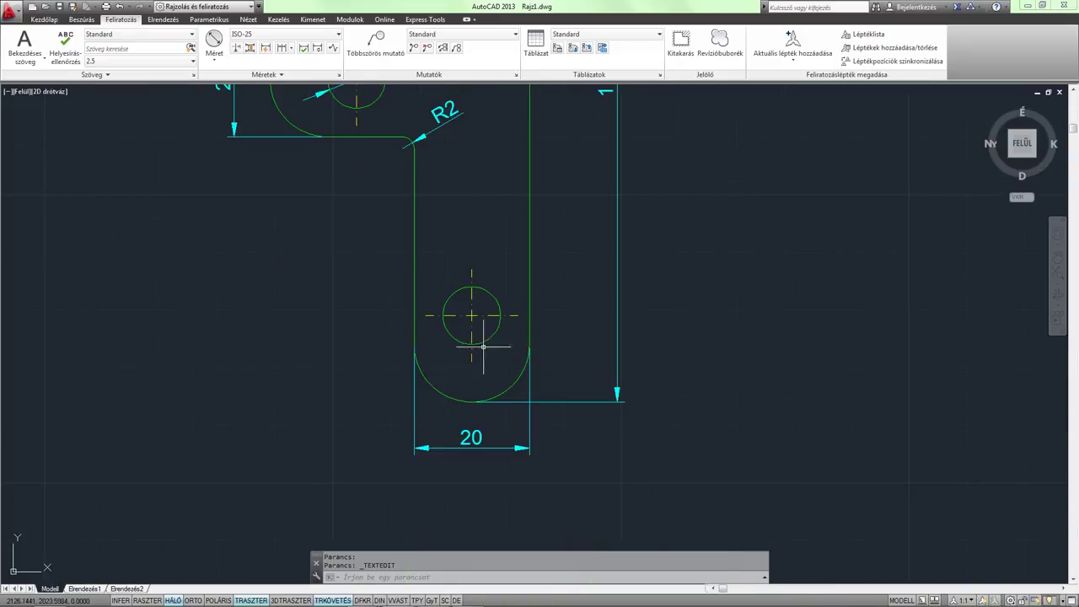
left_click(214, 59)
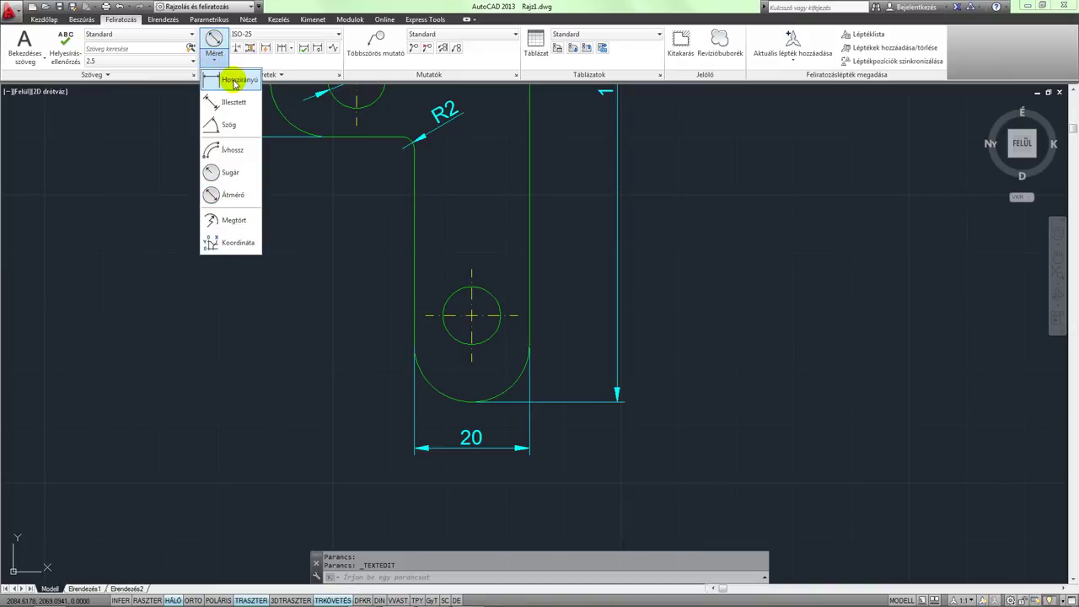
left_click(229, 80)
scroll(491, 356, "up", 2)
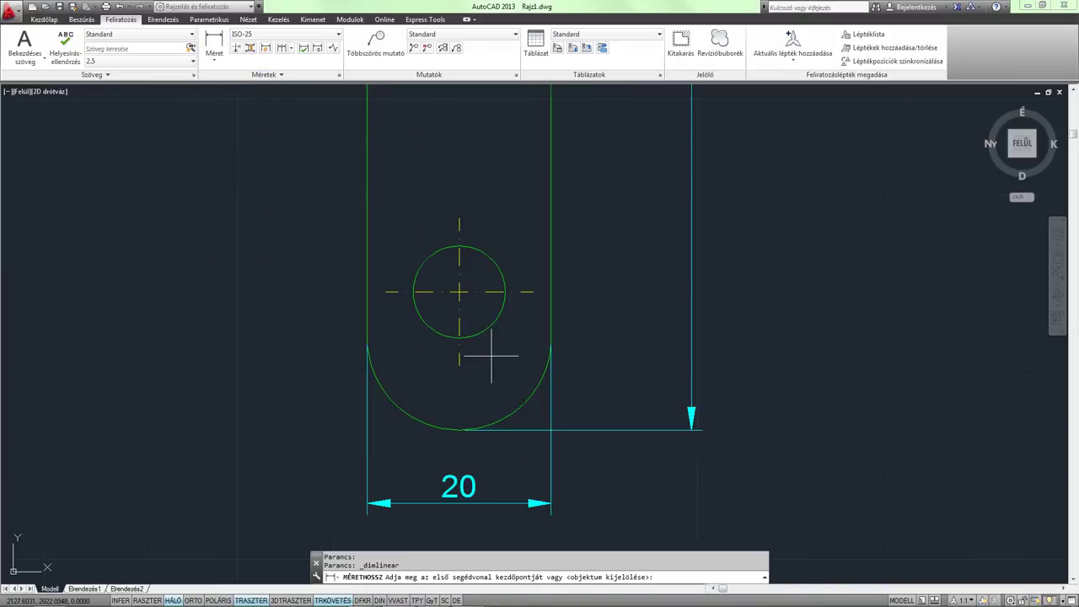
scroll(459, 291, "up", 5)
left_click(457, 296)
scroll(457, 295, "down", 4)
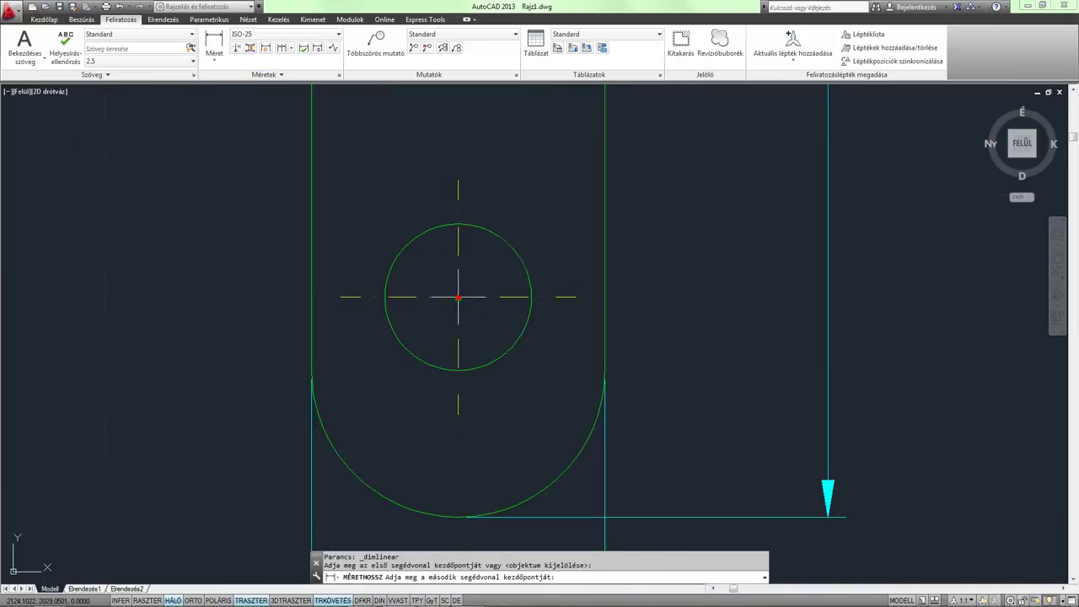
left_click(457, 516)
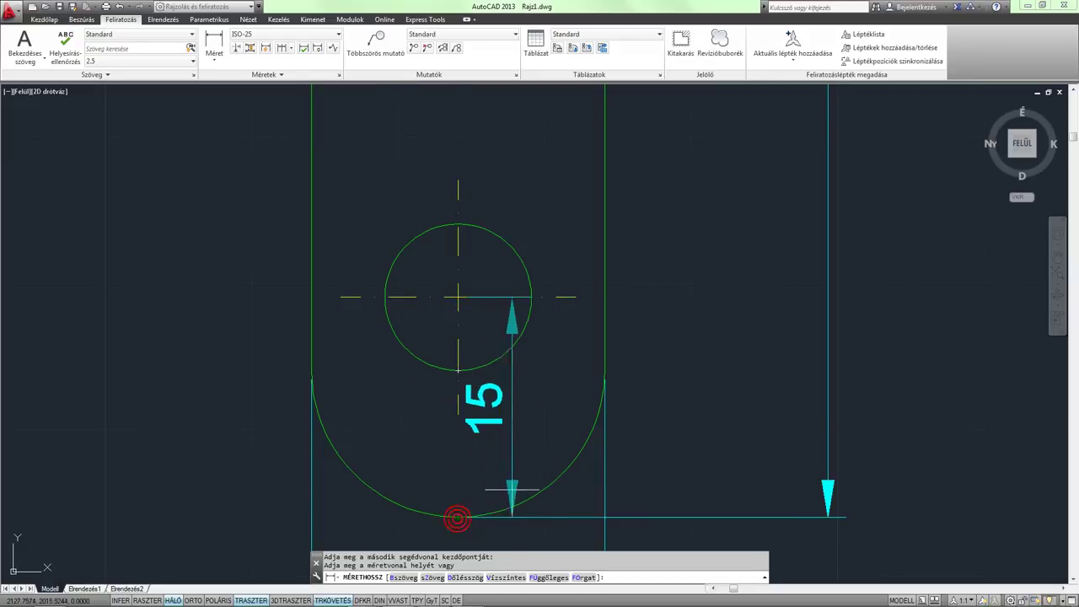
scroll(559, 439, "down", 4)
middle_click_drag(559, 439, 497, 399)
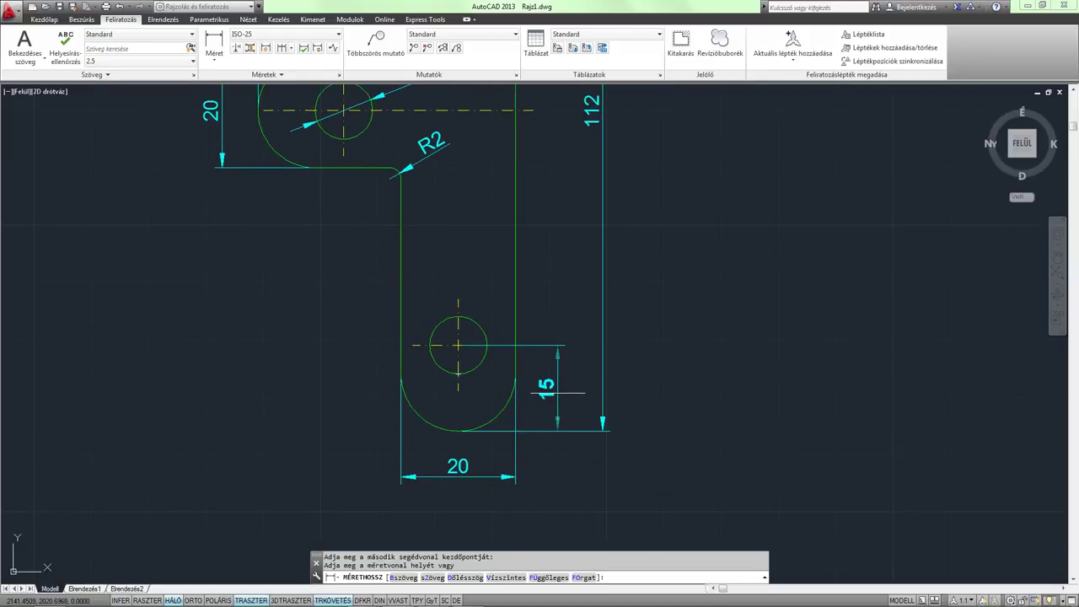
left_click(556, 393)
scroll(554, 474, "up", 2)
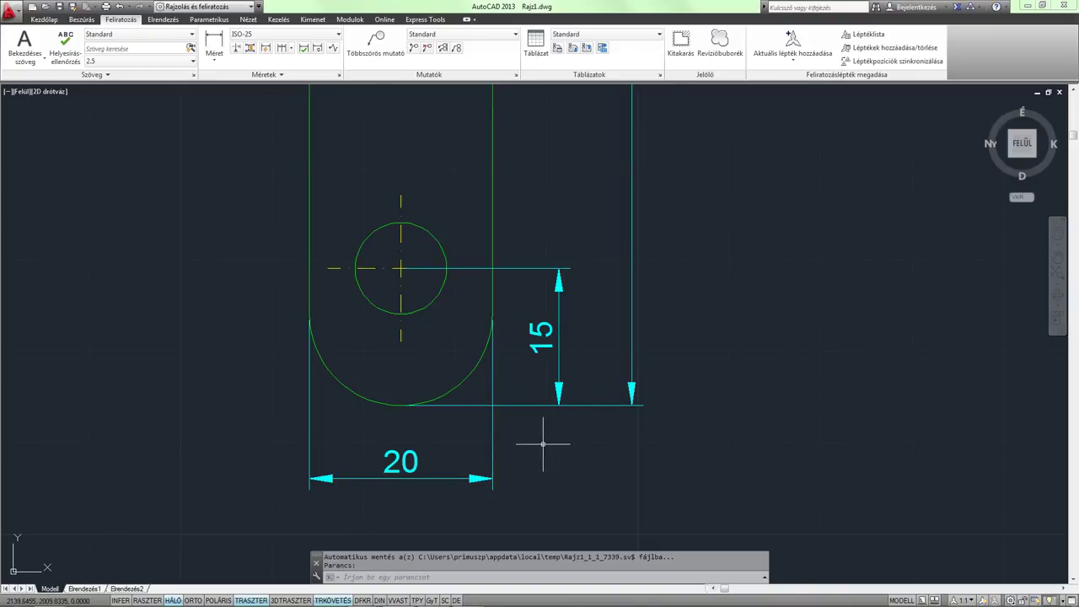
Draw a helper circle centred at the dimension intersection
left_click(44, 19)
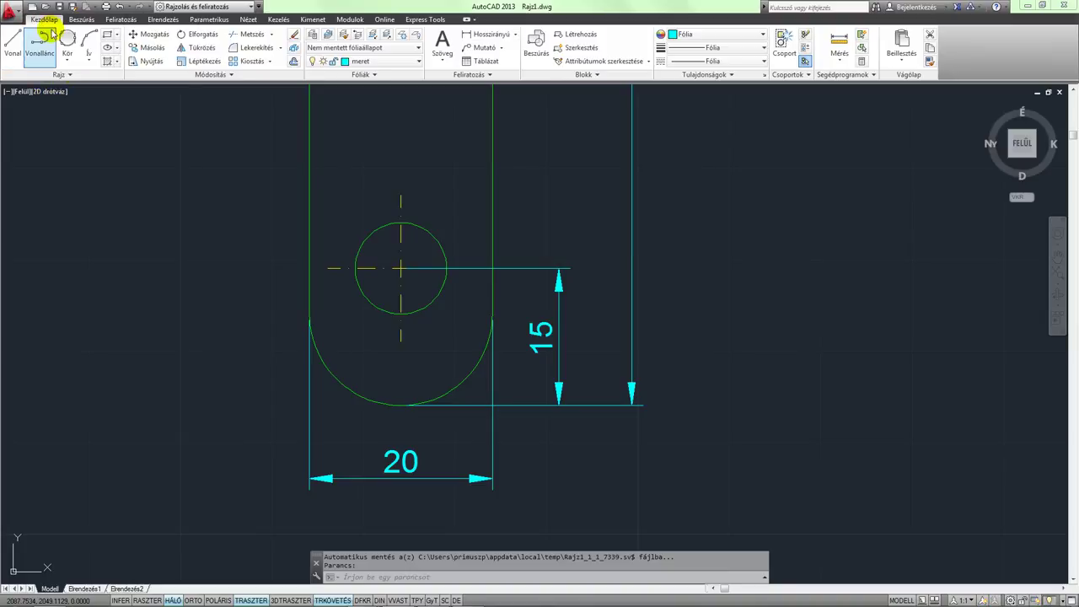
left_click(66, 66)
left_click(88, 79)
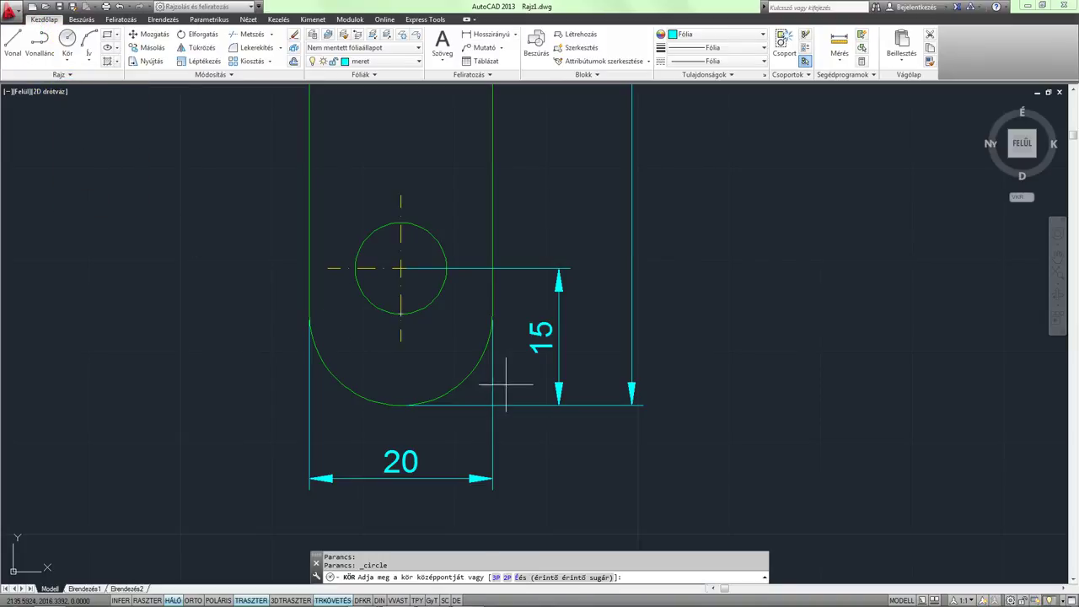
left_click(493, 405)
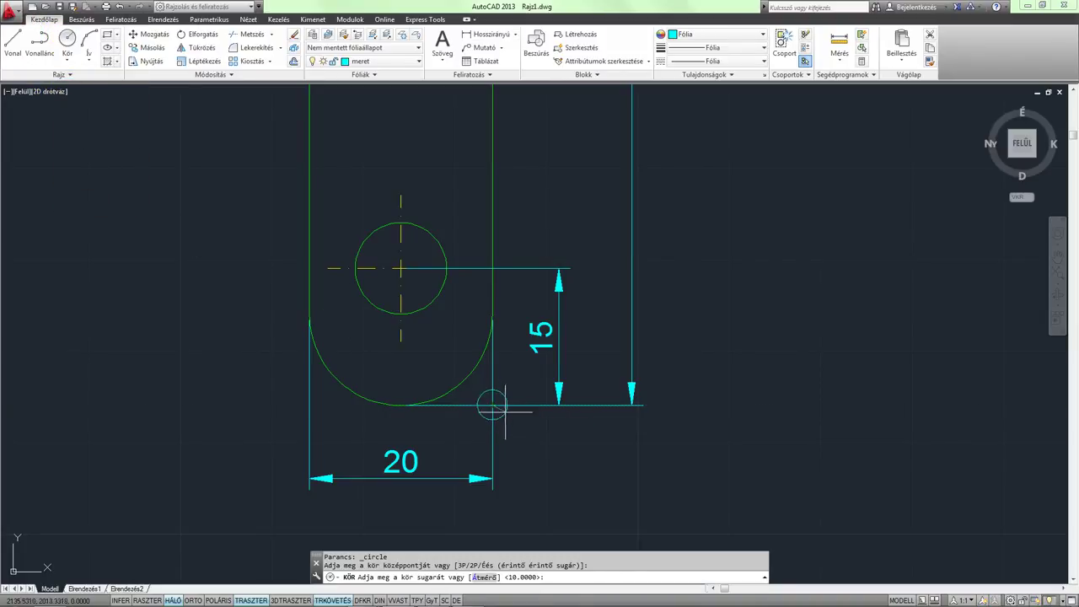
left_click(558, 405)
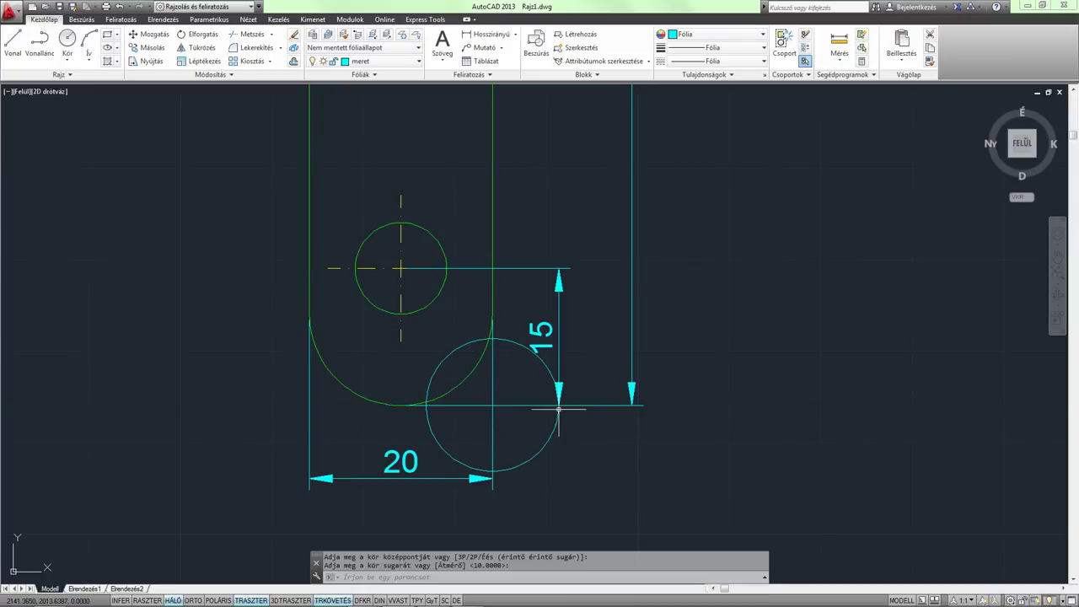
Stretch the 20 dimension line up to the helper circle, then erase the circle
left_click(431, 480)
left_click(458, 494)
scroll(463, 491, "up", 4)
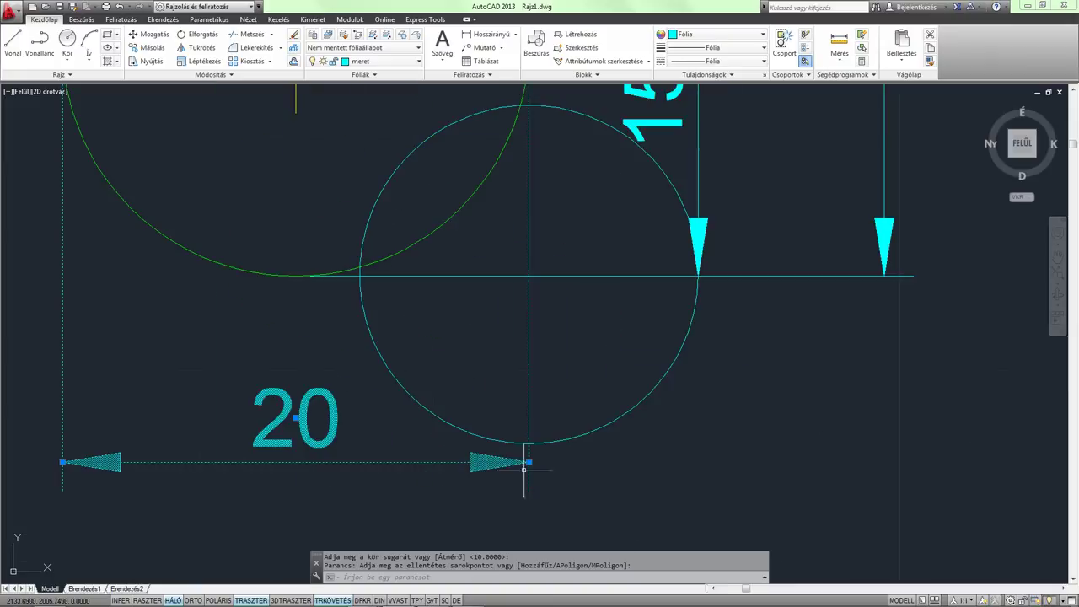
left_click(530, 462)
left_click(529, 443)
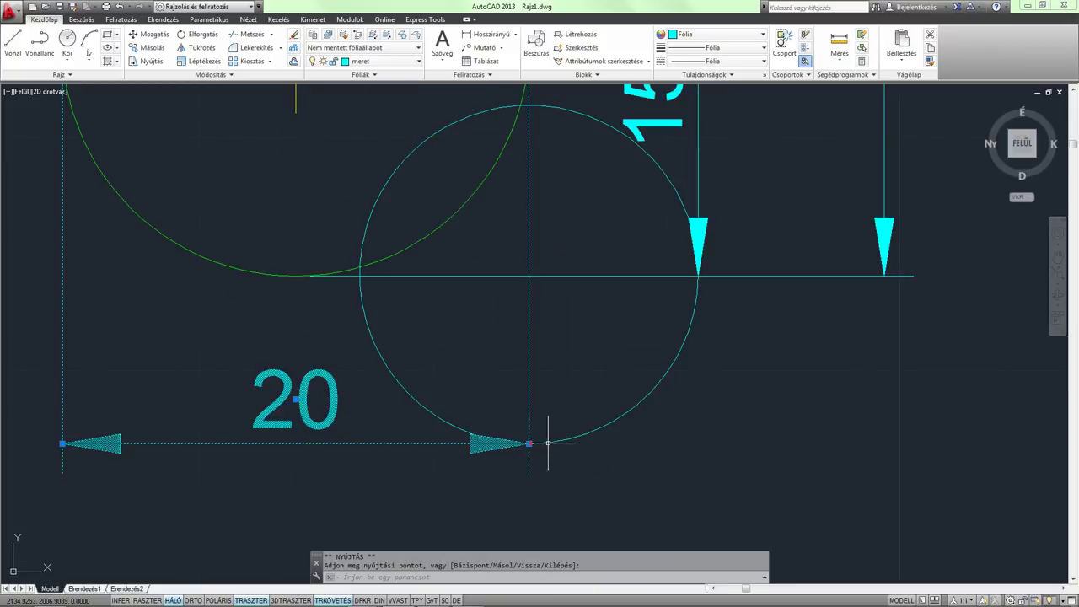
key("Escape")
left_click(679, 410)
left_click(638, 373)
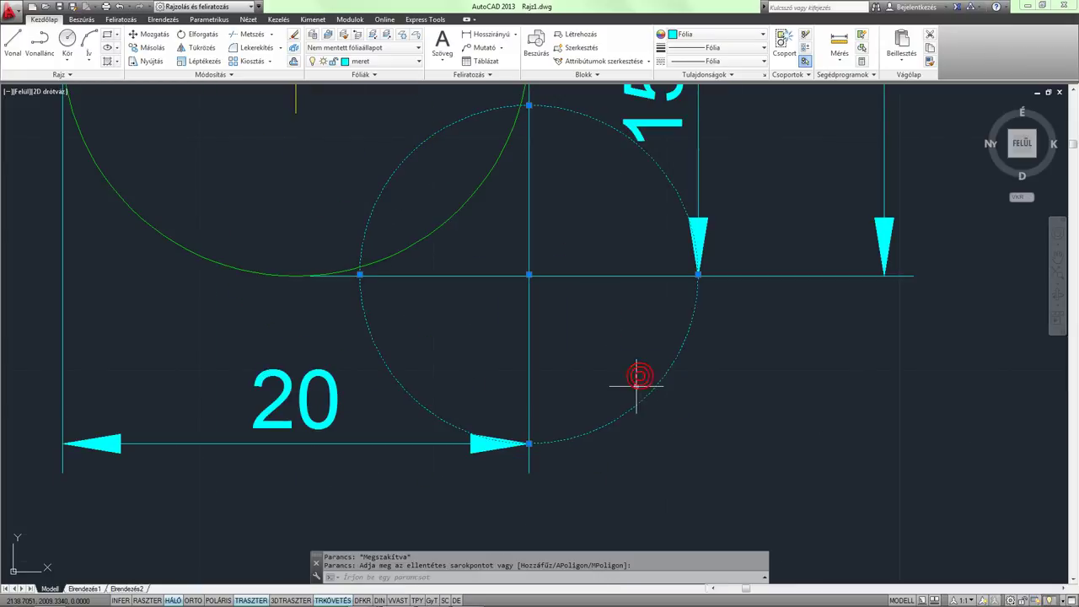
key("Delete")
Move the 15 dimension's upper extension-line origin to the plate's edge
scroll(690, 323, "down", 4)
scroll(679, 165, "down", 2)
middle_click_drag(678, 162, 636, 282)
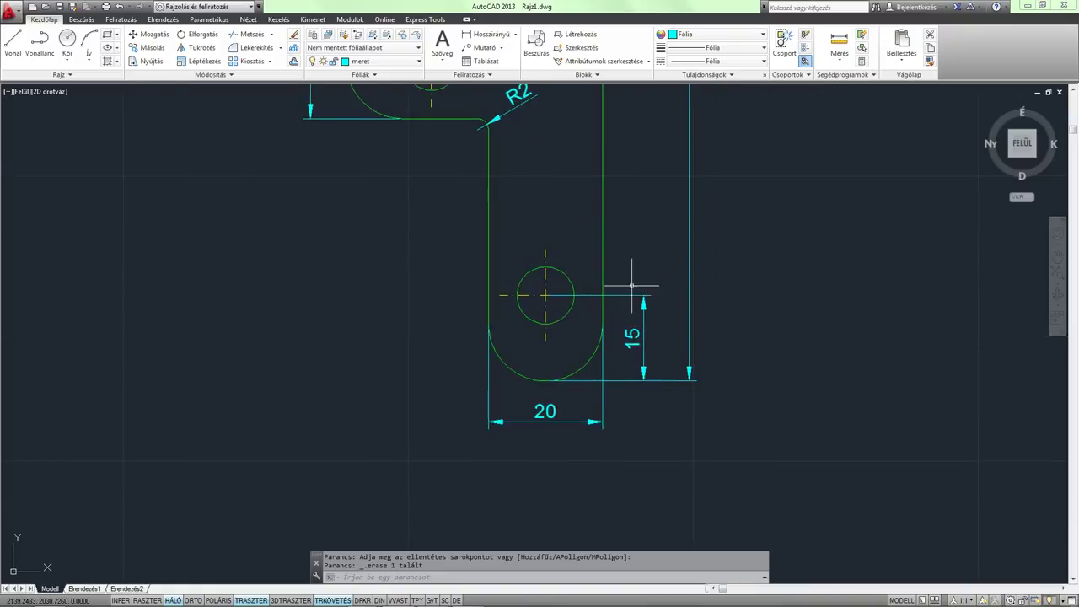
scroll(581, 295, "up", 2)
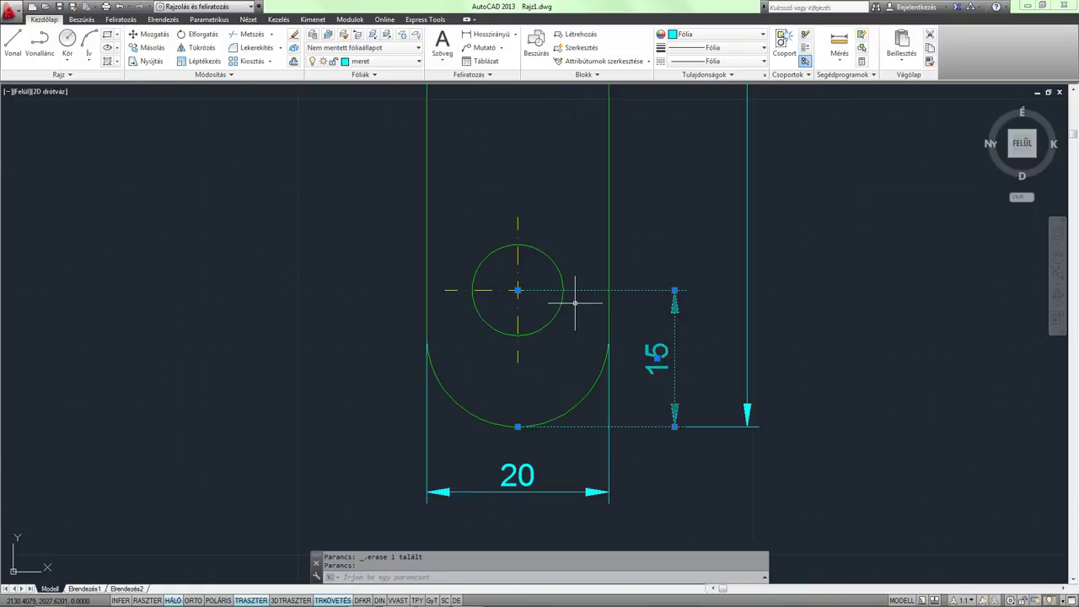
scroll(615, 287, "up", 2)
left_click(714, 284)
middle_click_drag(715, 279, 647, 273)
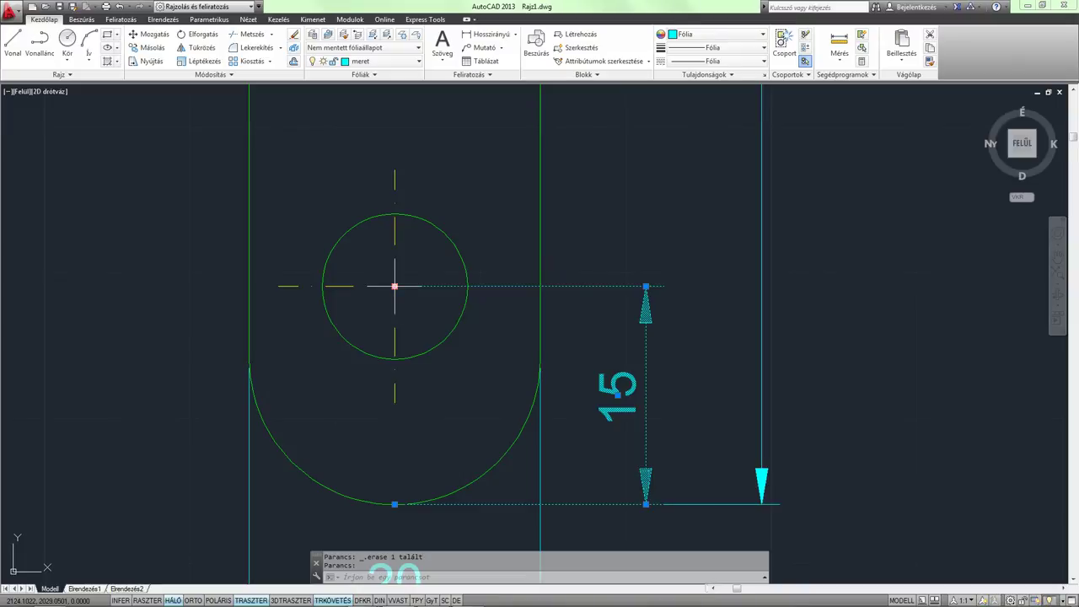
left_click(395, 287)
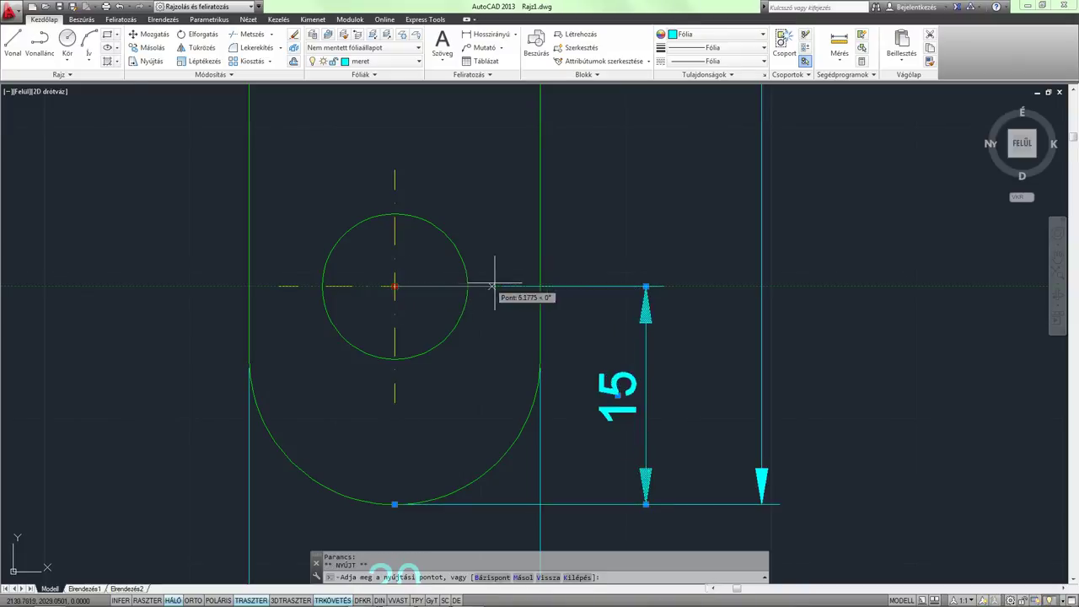
left_click(539, 287)
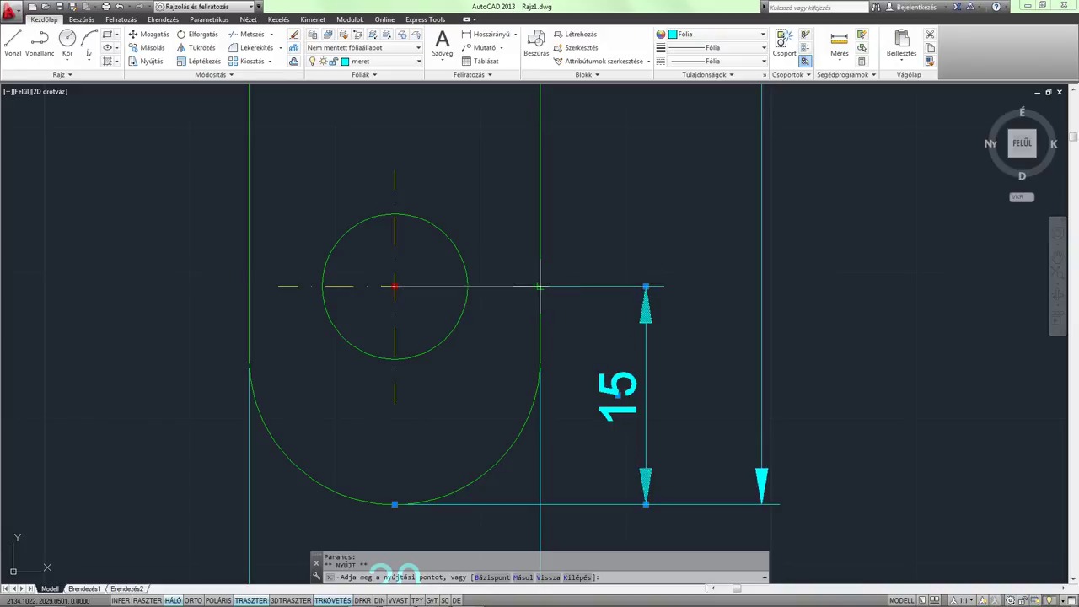
key("Escape")
scroll(590, 253, "down", 2)
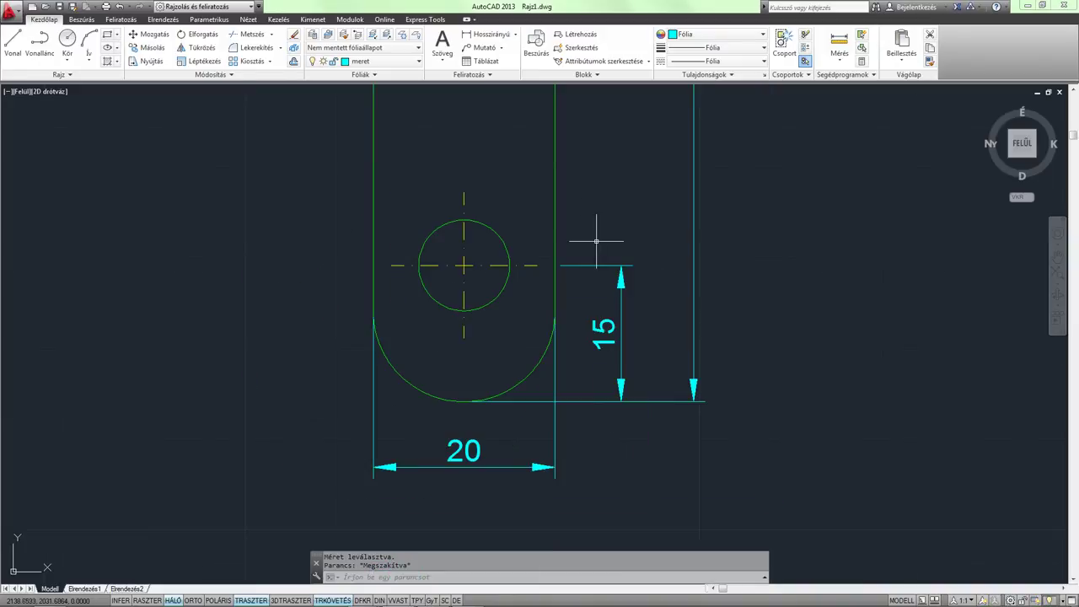
scroll(590, 242, "down", 2)
scroll(613, 165, "down", 2)
scroll(614, 160, "down", 1)
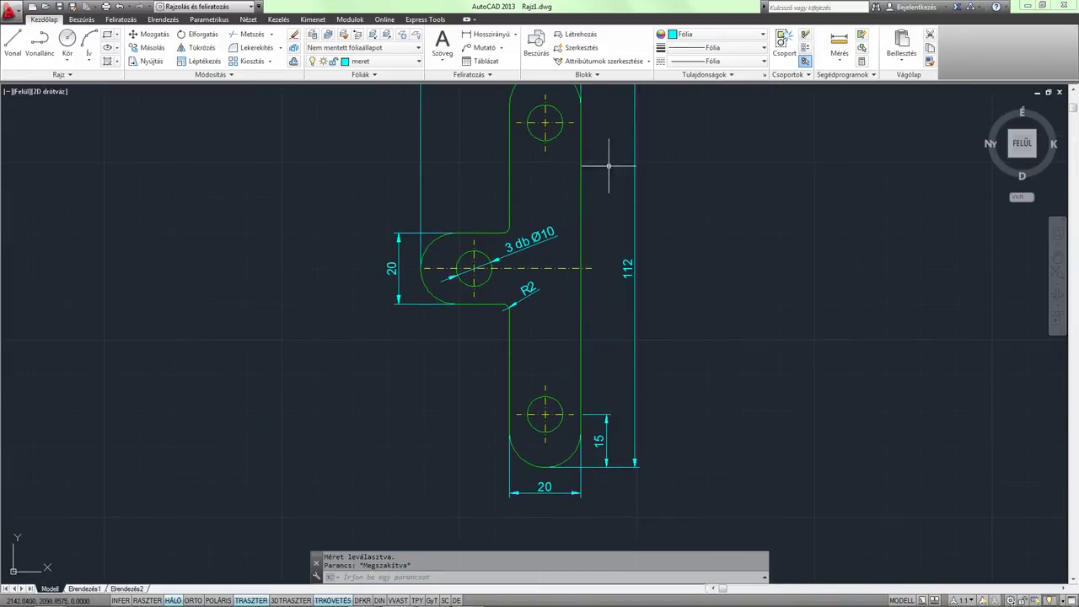
scroll(608, 185, "up", 1)
scroll(601, 202, "down", 2)
middle_click_drag(601, 203, 598, 241)
scroll(601, 239, "up", 2)
scroll(599, 241, "down", 2)
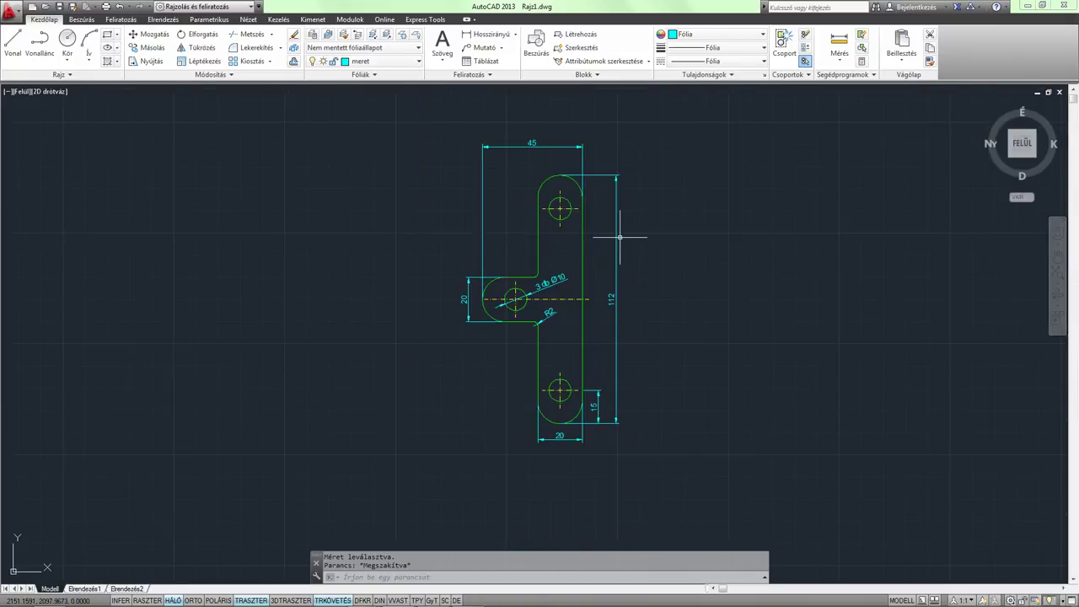
middle_click_drag(617, 237, 611, 253)
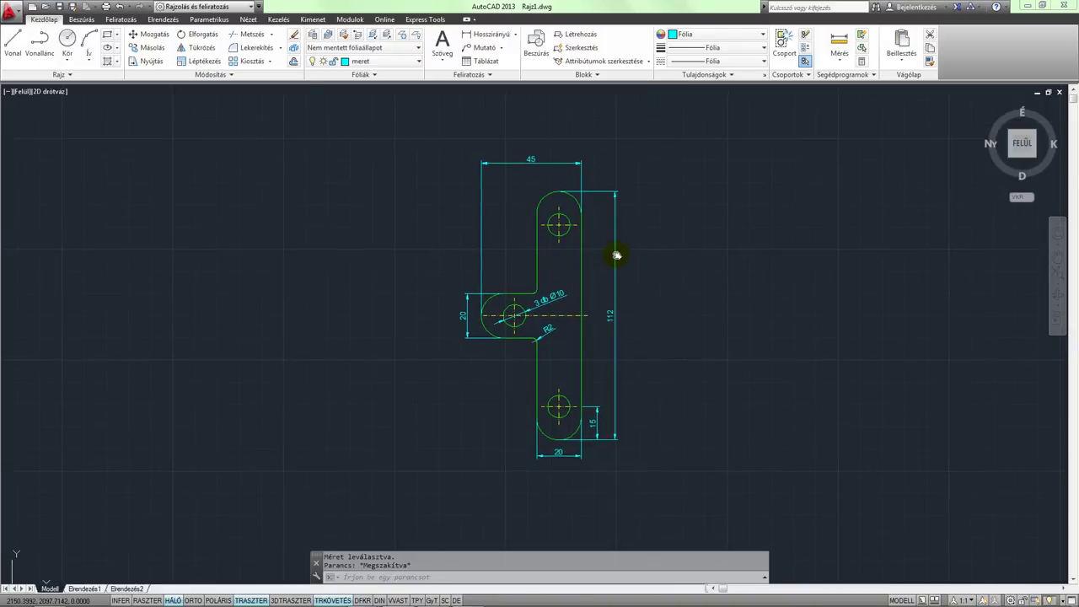